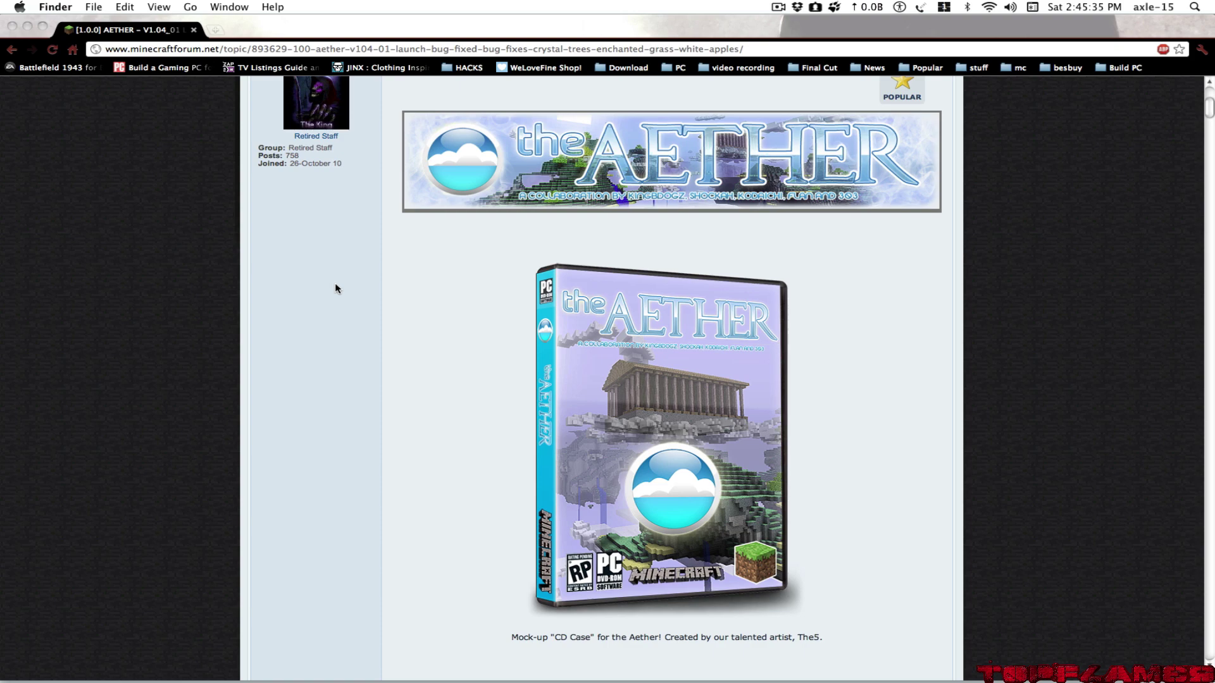
Step: Scroll the Aether 1.04 thread down to its CLICK TO DOWNLOAD link and Install Instructions box
scroll(337, 289, "down", 5)
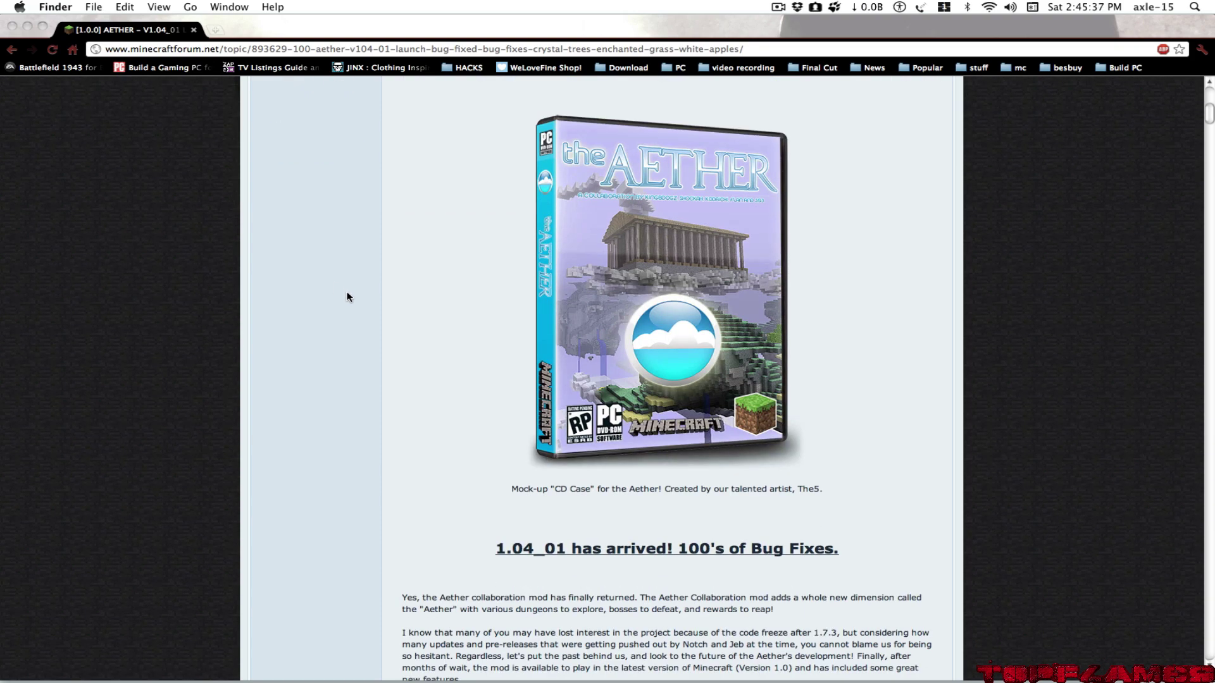
scroll(349, 297, "down", 10)
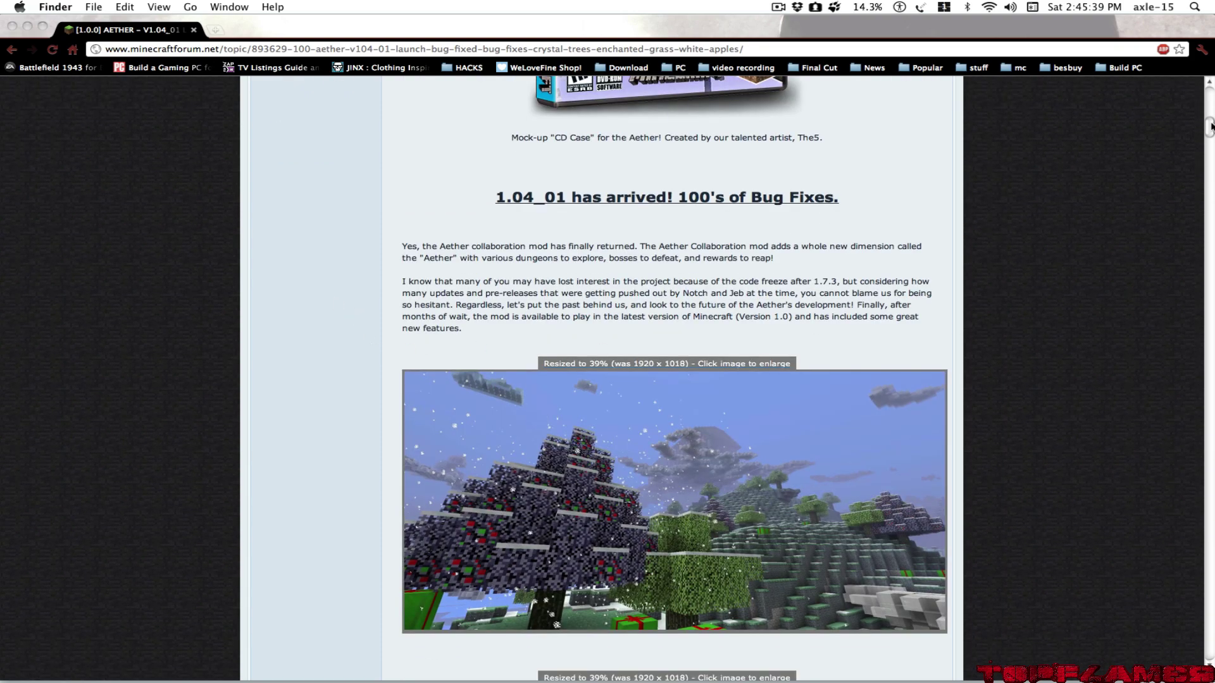
left_click_drag(1209, 127, 1209, 259)
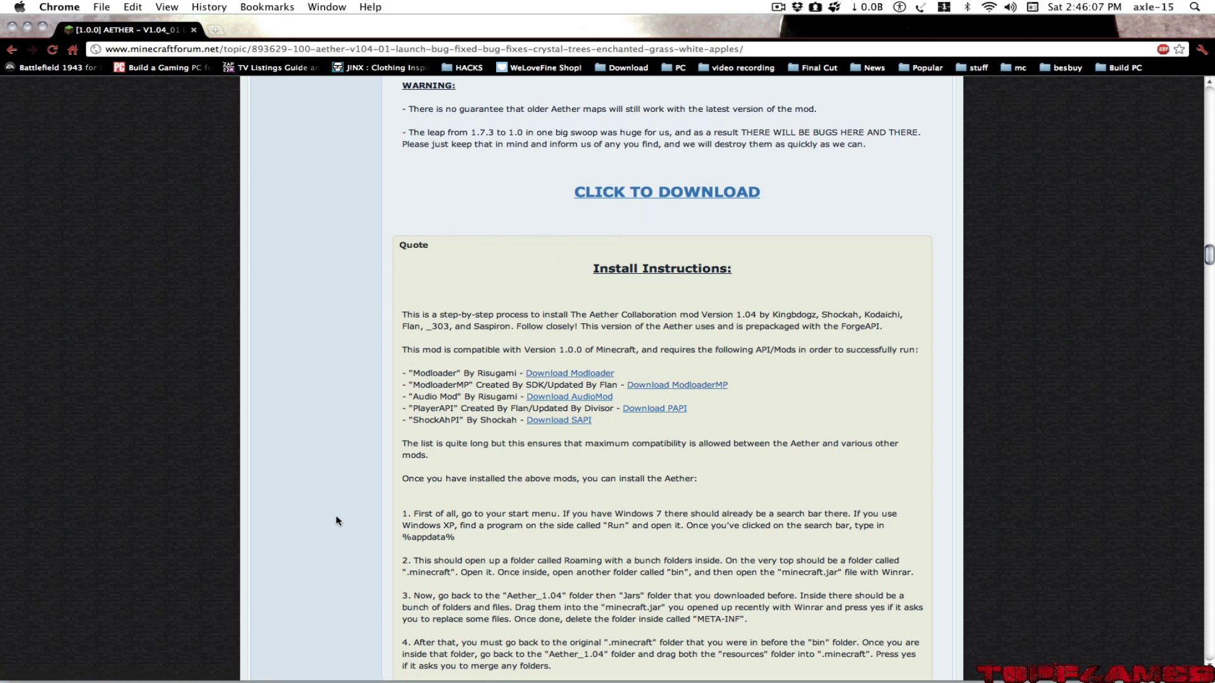
Step: Minimize Chrome and open the downloaded Aether folder from the desktop
left_click(27, 27)
left_click(826, 427)
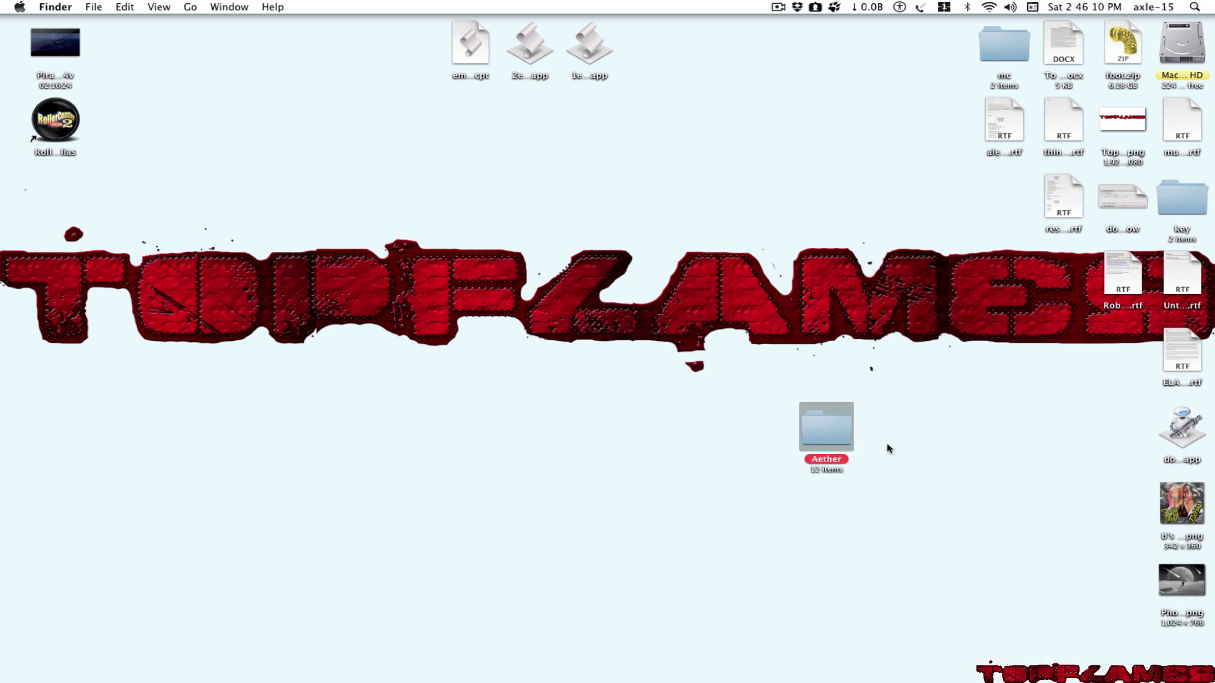
double_click(836, 430)
left_click_drag(649, 313, 636, 26)
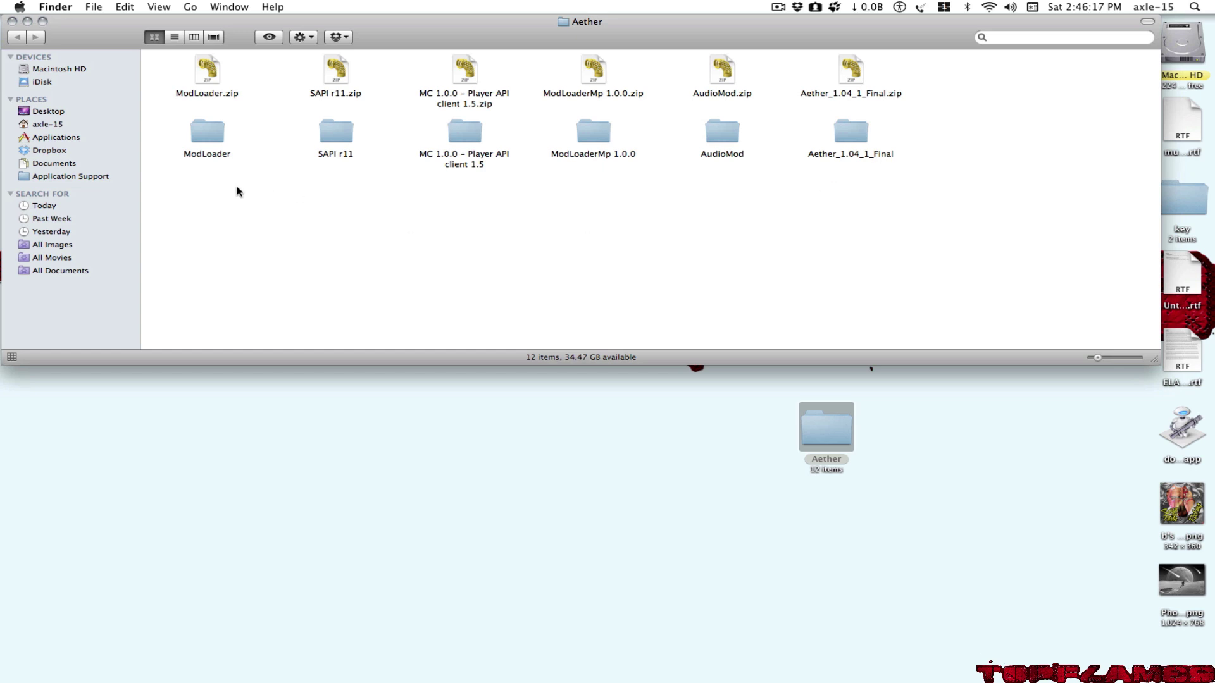
Step: In a second Finder window, go to Library > Application Support > minecraft > bin
mouse_move(354, 672)
right_click(57, 668)
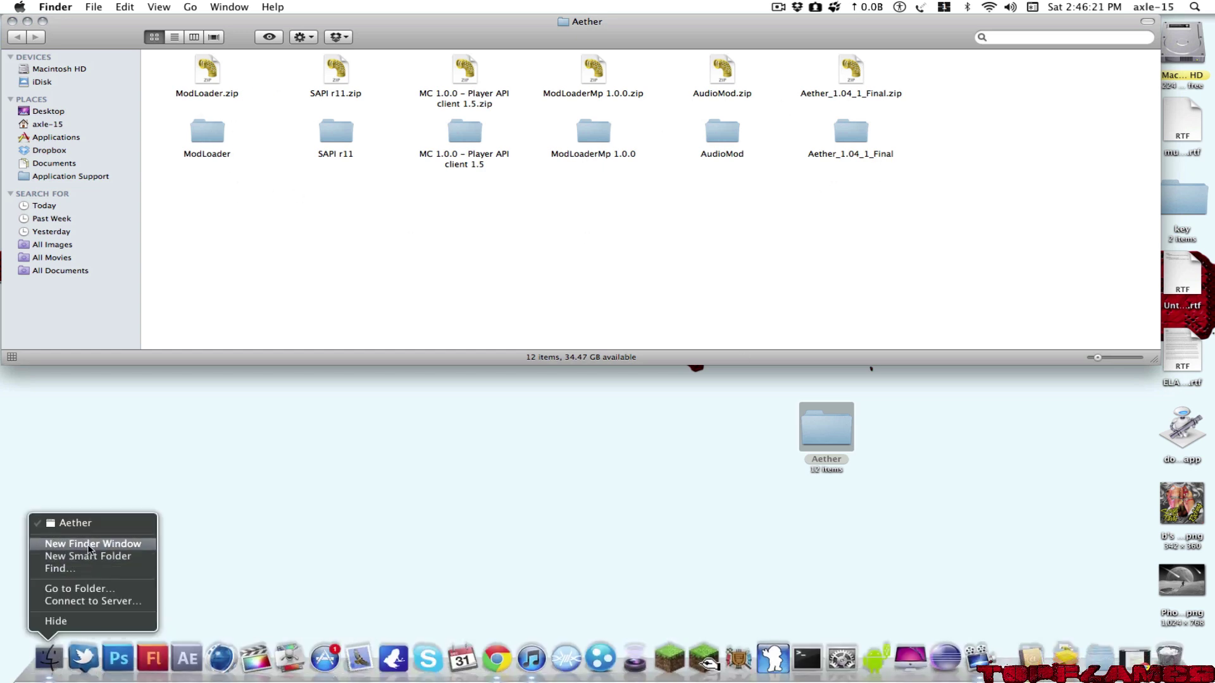
left_click(176, 511)
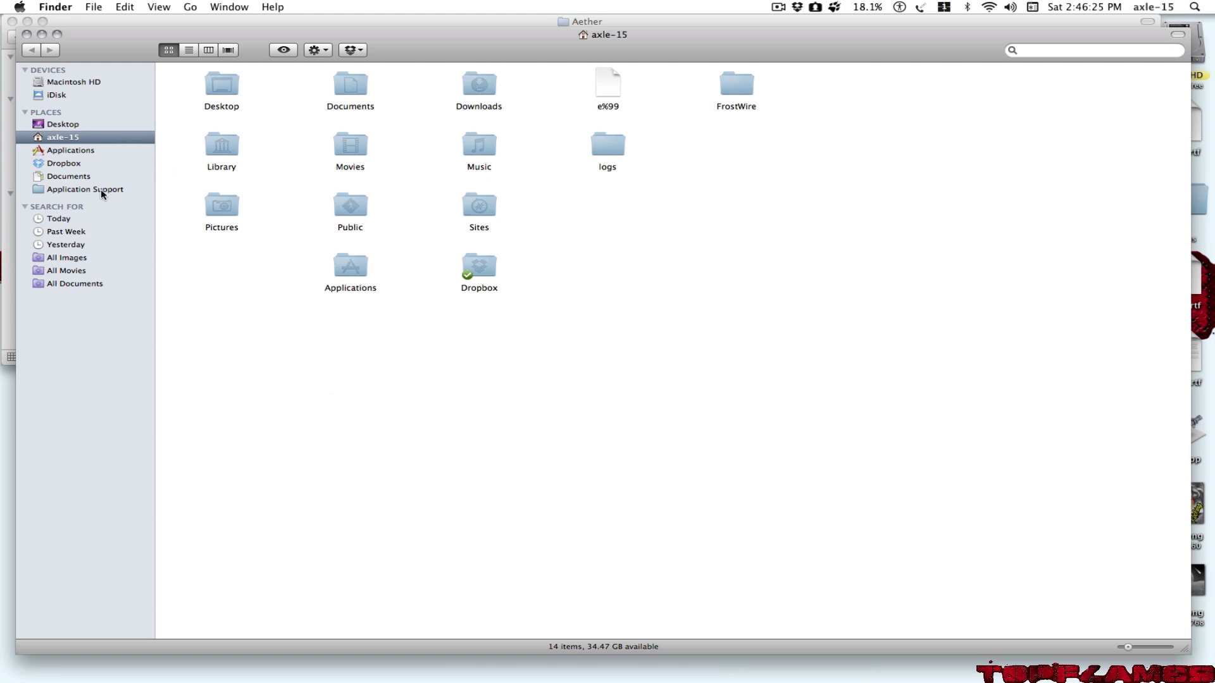
double_click(228, 147)
double_click(352, 81)
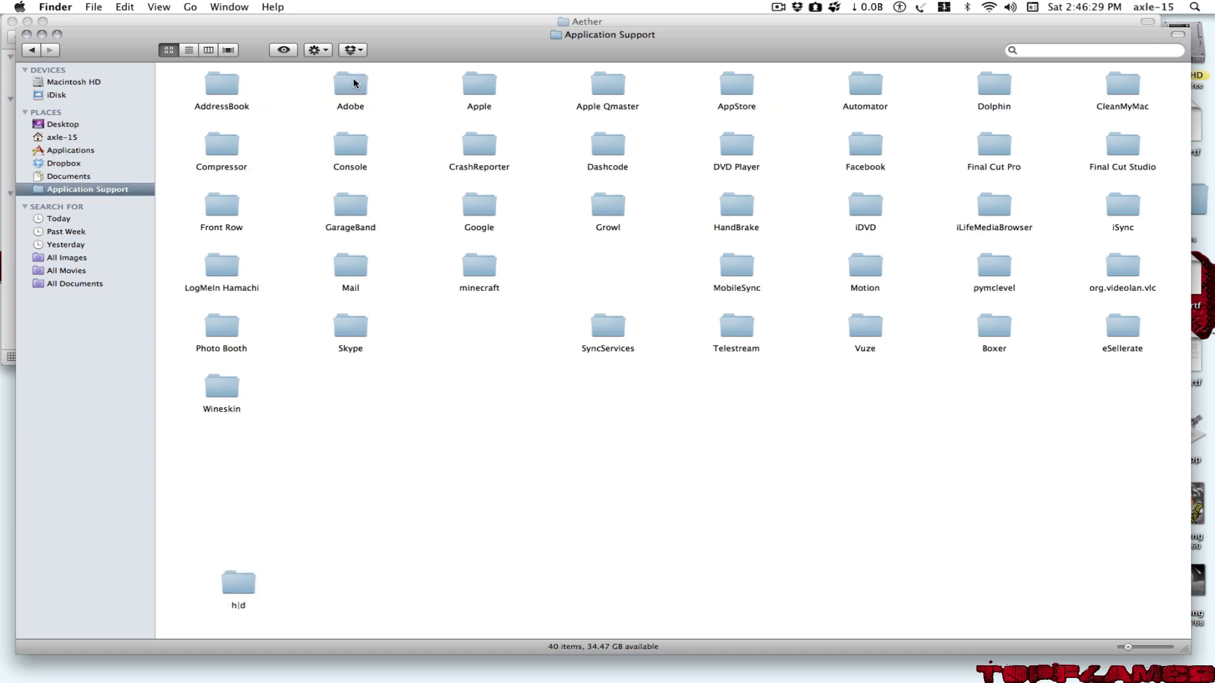
double_click(476, 265)
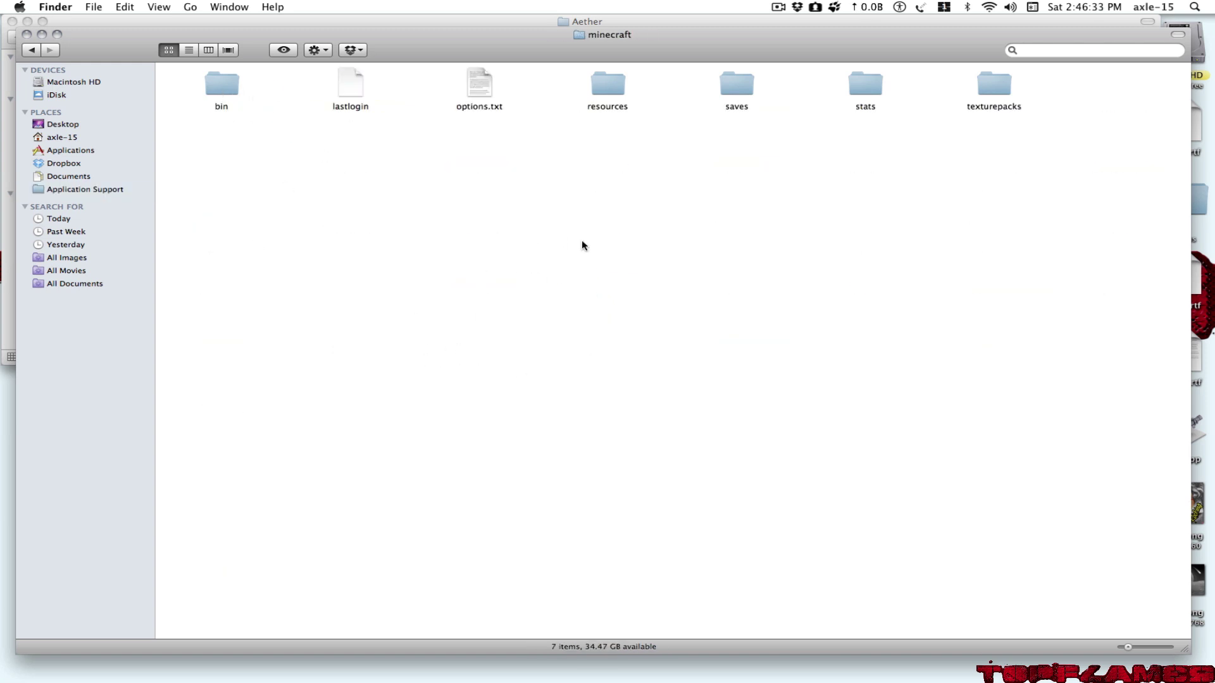
double_click(221, 84)
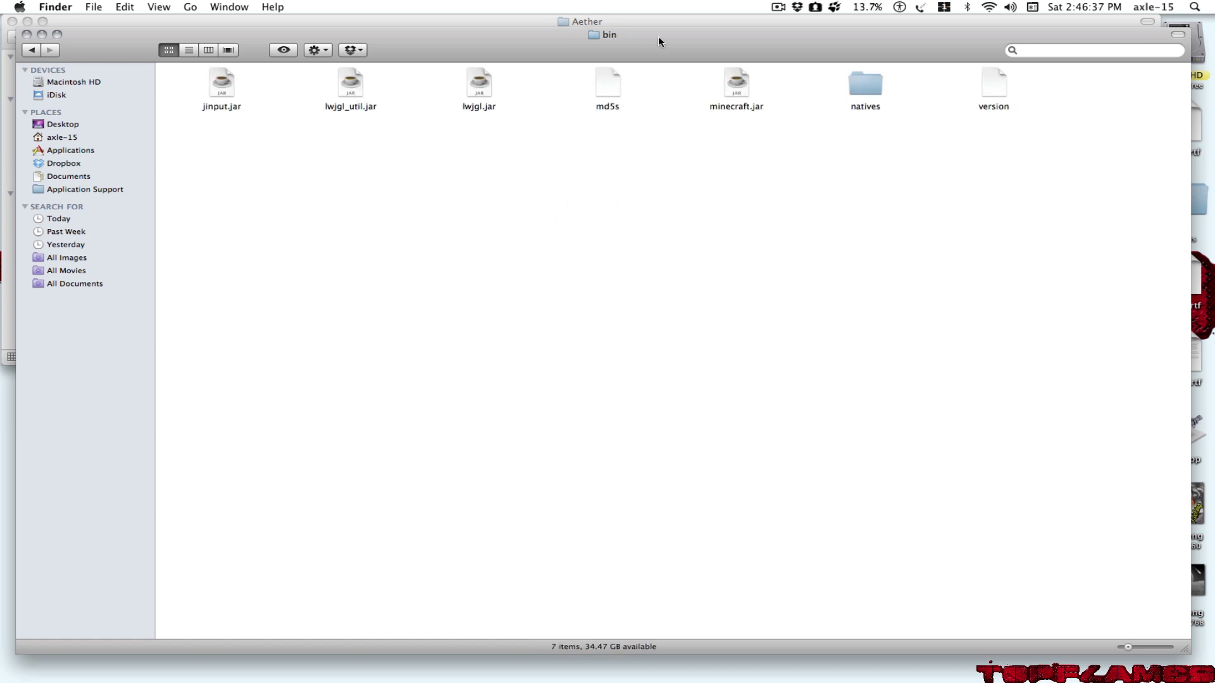
left_click_drag(658, 39, 642, 26)
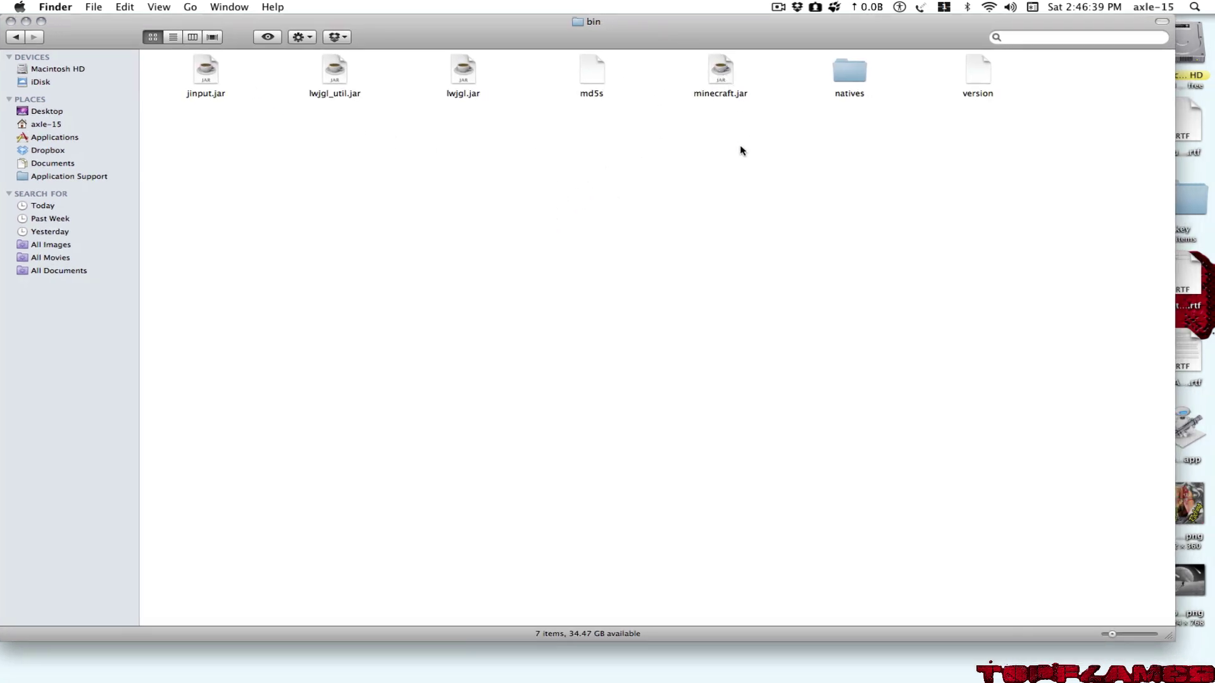
Step: Extract minecraft.jar with Archive Utility
right_click(719, 71)
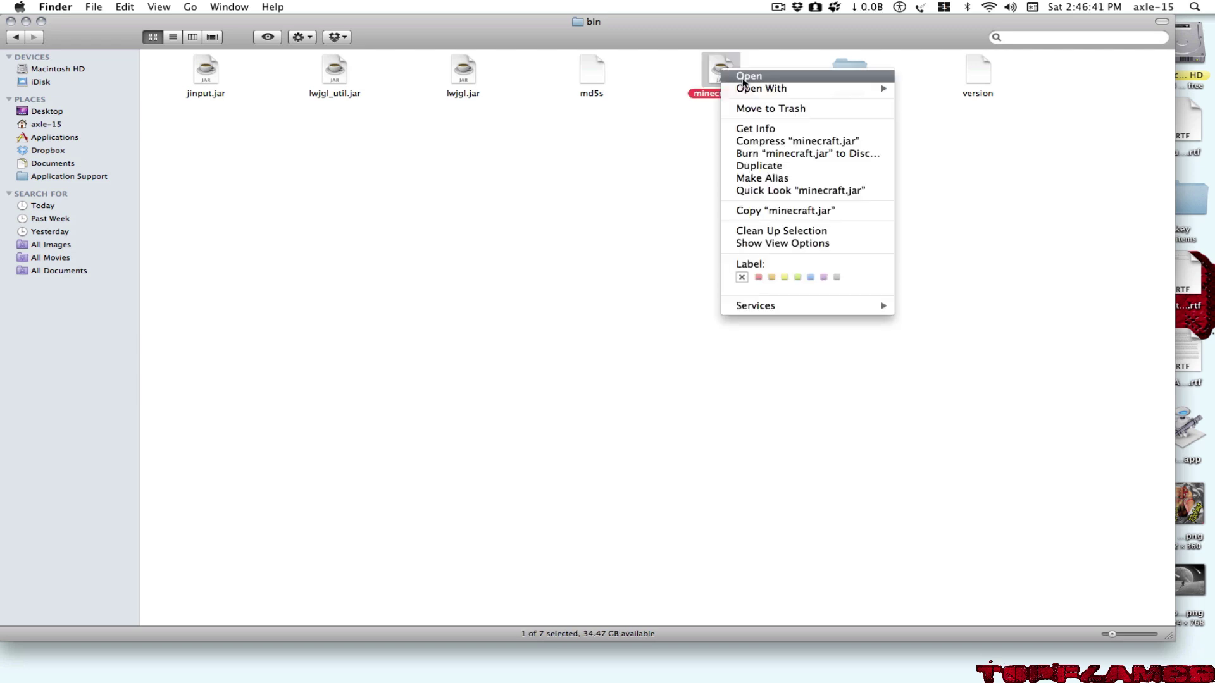
mouse_move(798, 90)
left_click(935, 114)
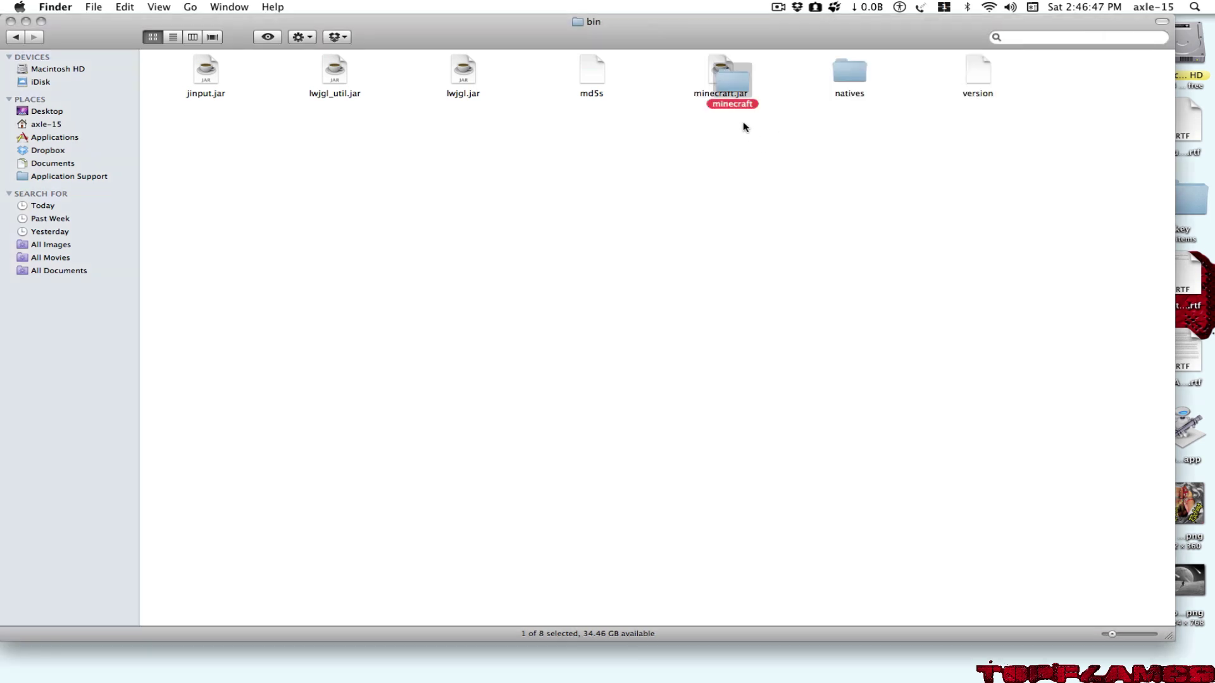
Step: Trash the original minecraft.jar and rename the extracted folder to minecraft.jar
right_click(719, 76)
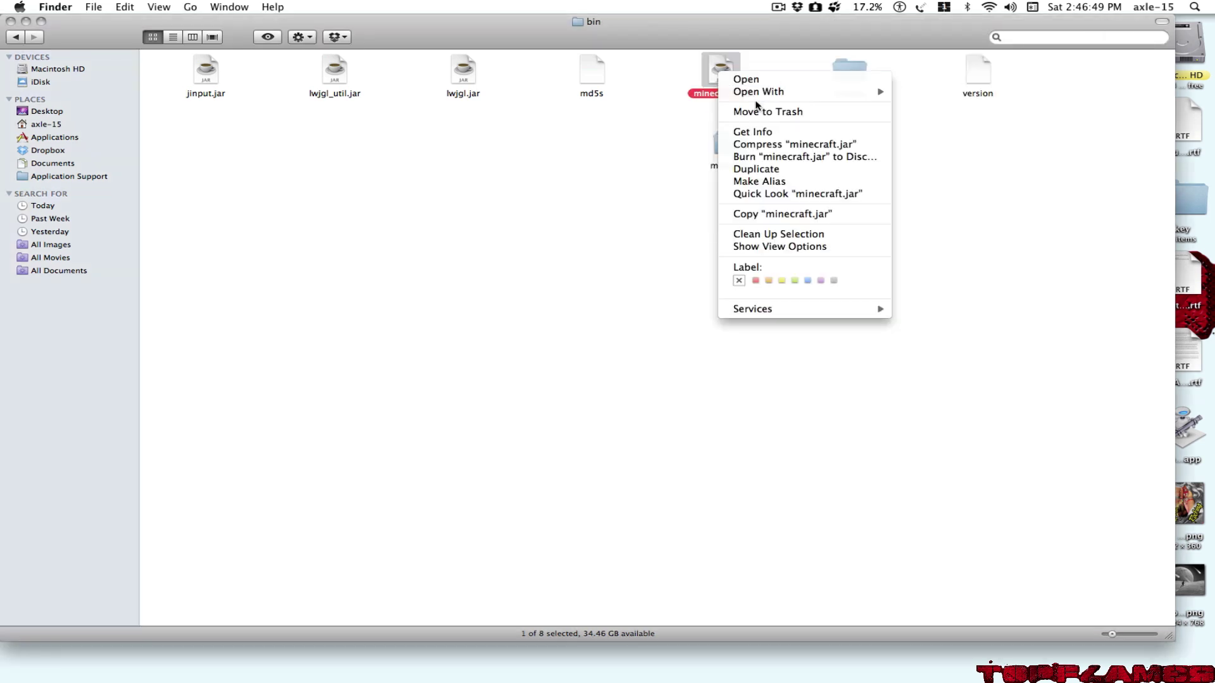
left_click(753, 111)
left_click_drag(730, 145, 728, 75)
left_click(740, 96)
left_click(742, 95)
type(".jar")
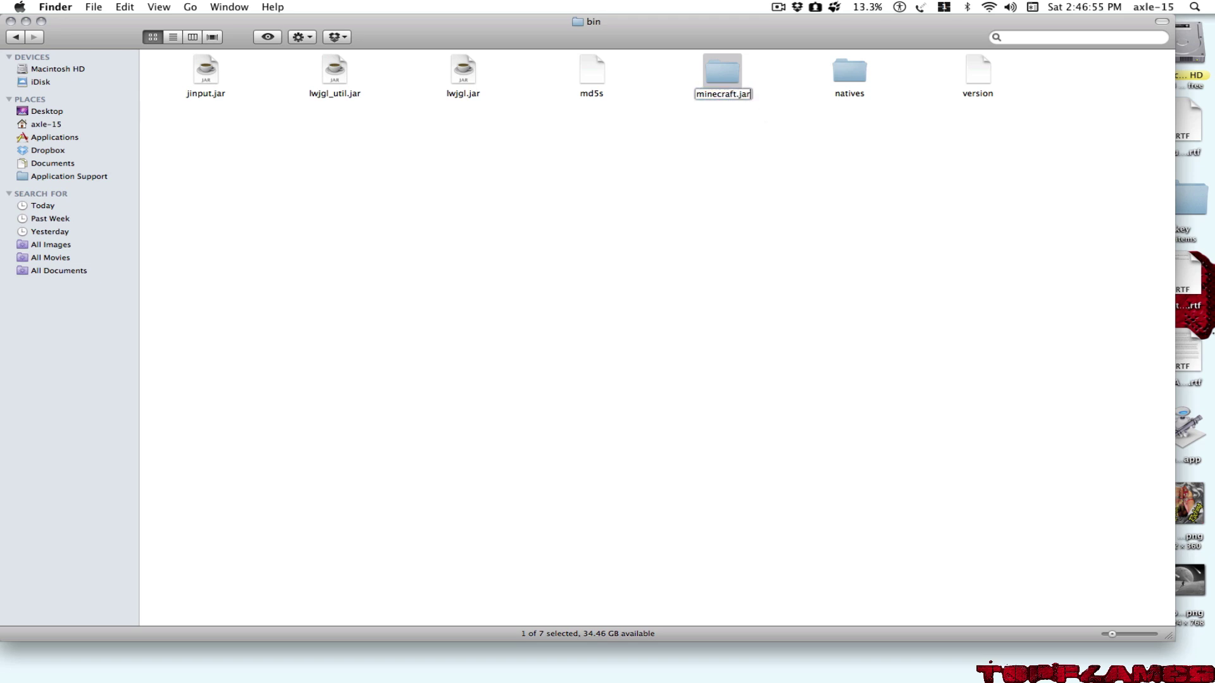
key("Return")
left_click(717, 239)
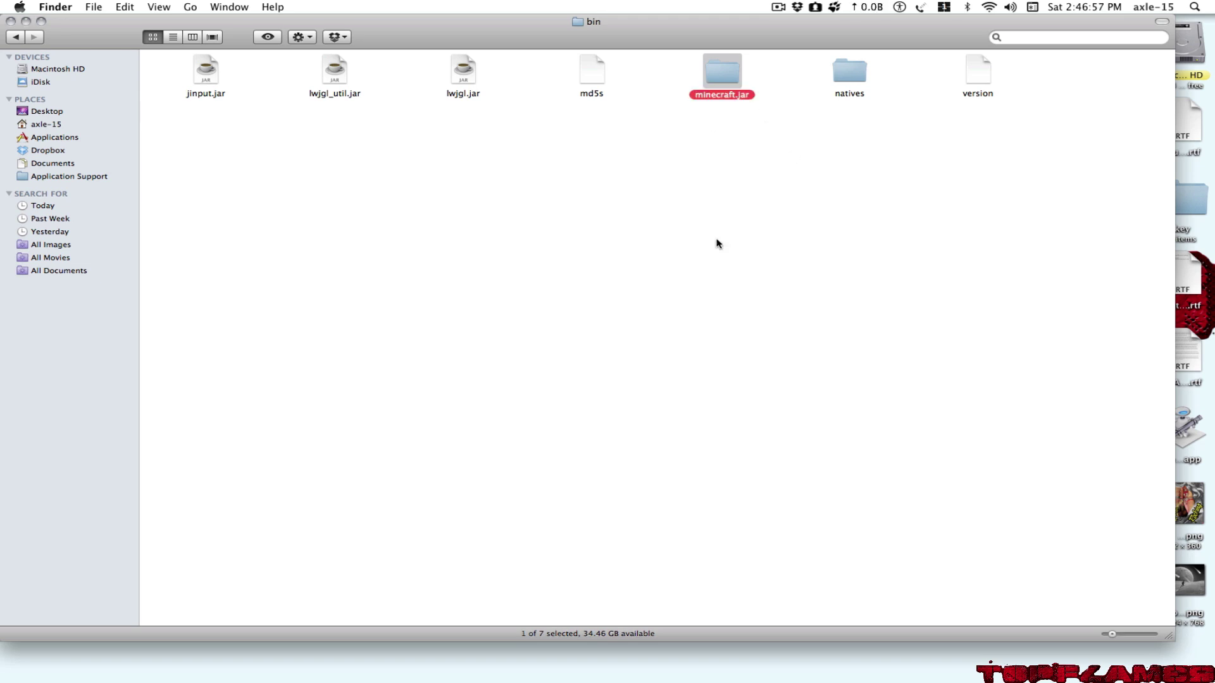
Step: Inside the minecraft.jar folder, search 'meta' and move the META-INF folder to the Trash
double_click(723, 76)
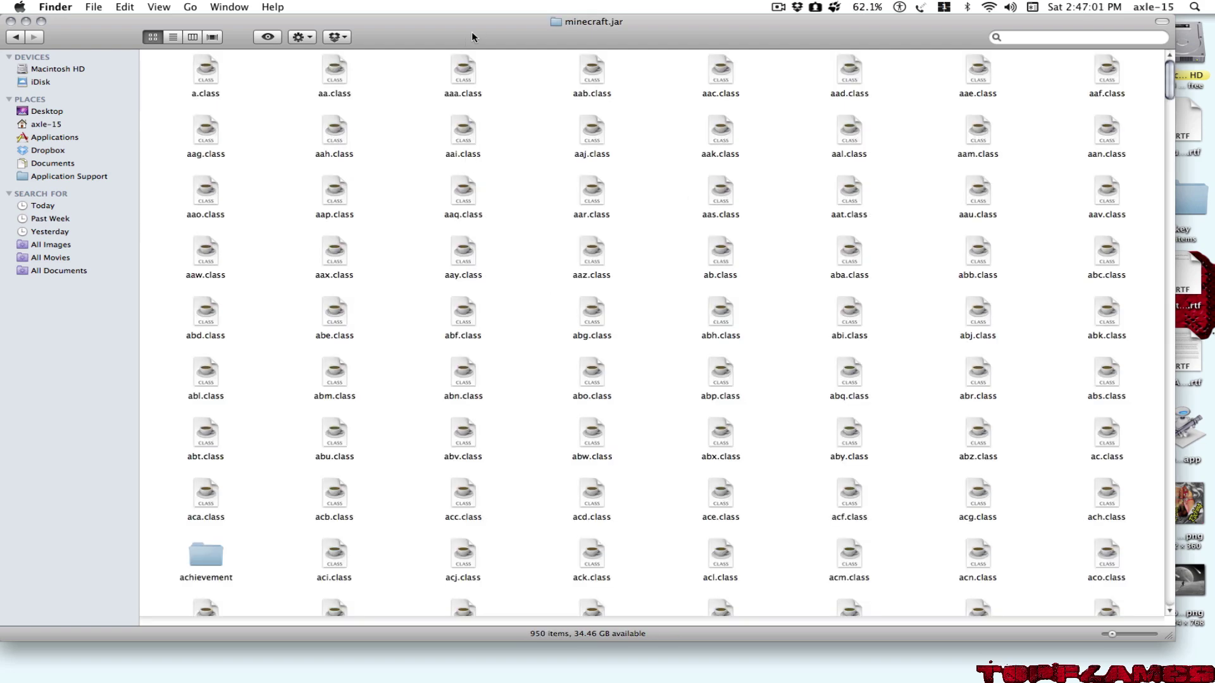
mouse_move(475, 29)
left_mouse_down()
mouse_move(478, 69)
mouse_move(486, 7)
left_mouse_up()
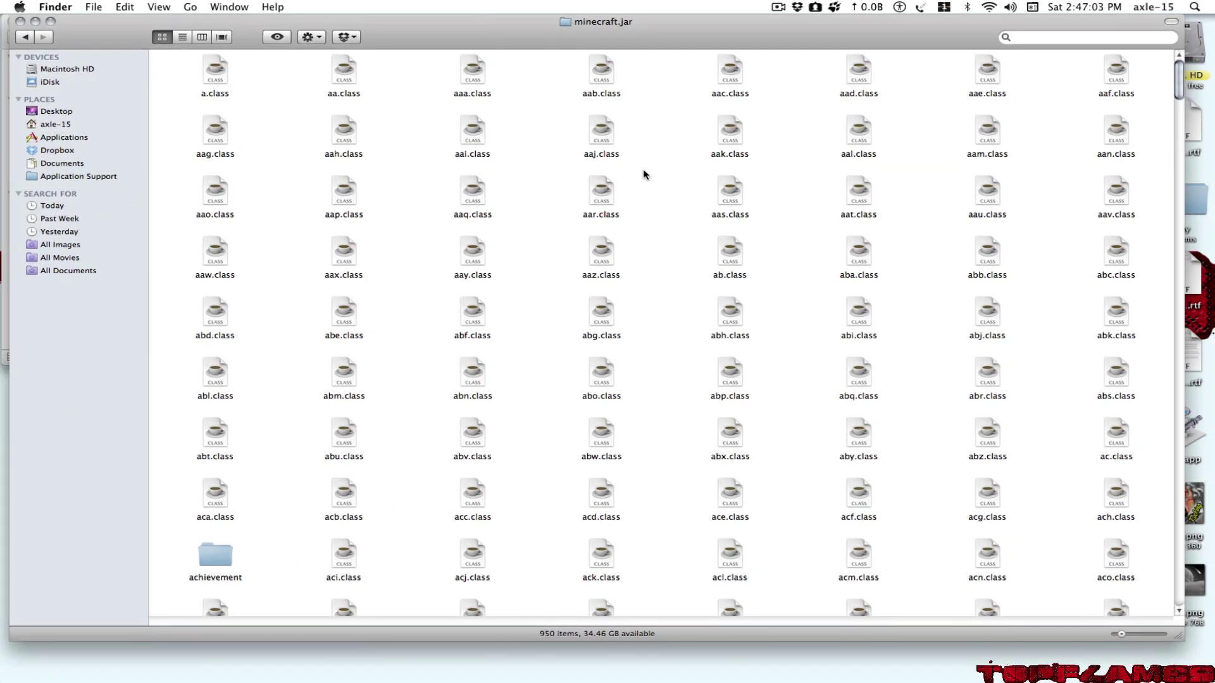
scroll(668, 267, "down", 10)
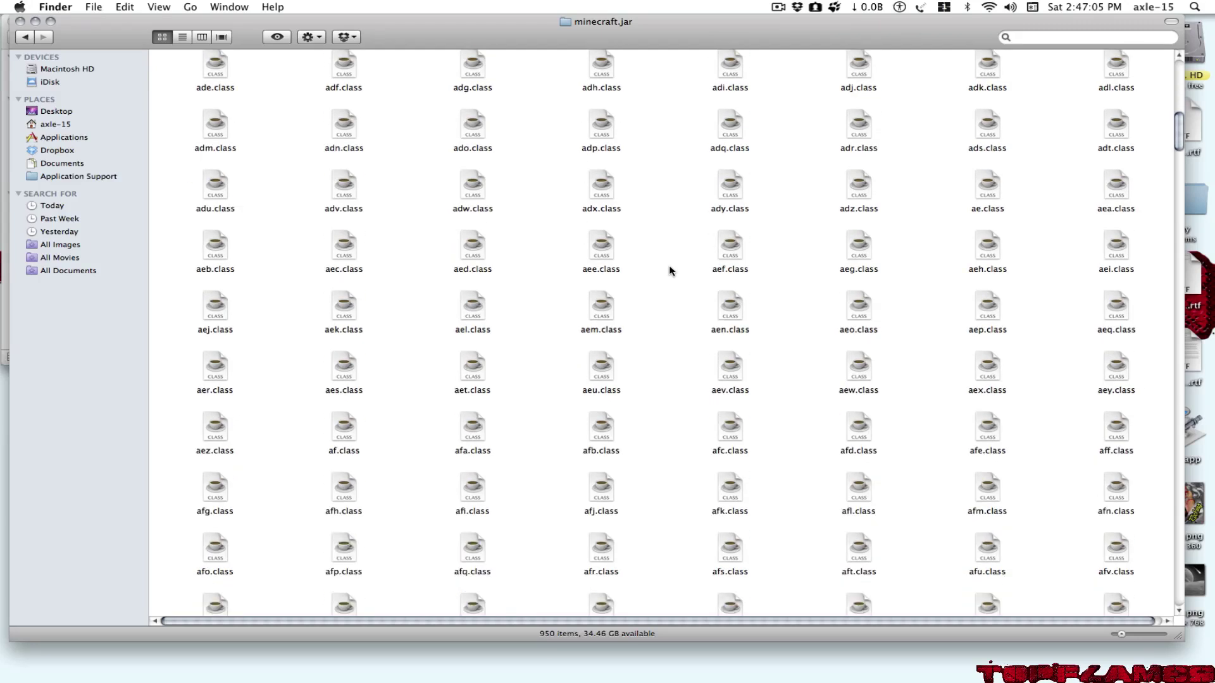
left_click(1041, 39)
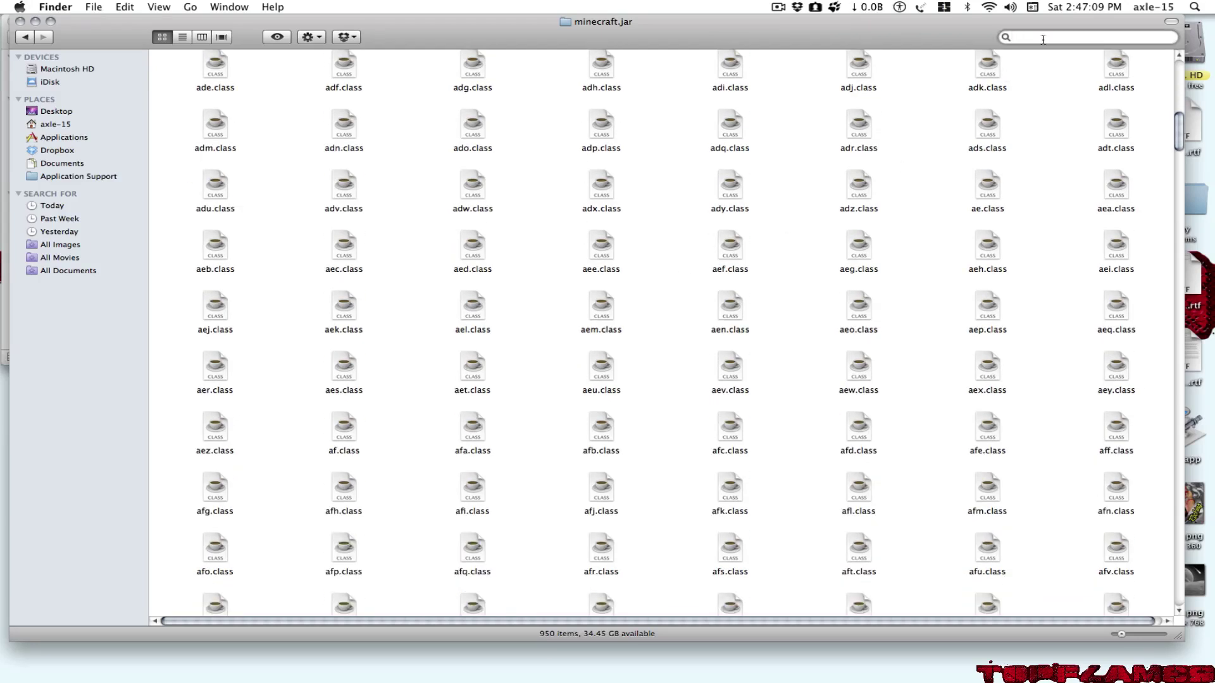
type("me")
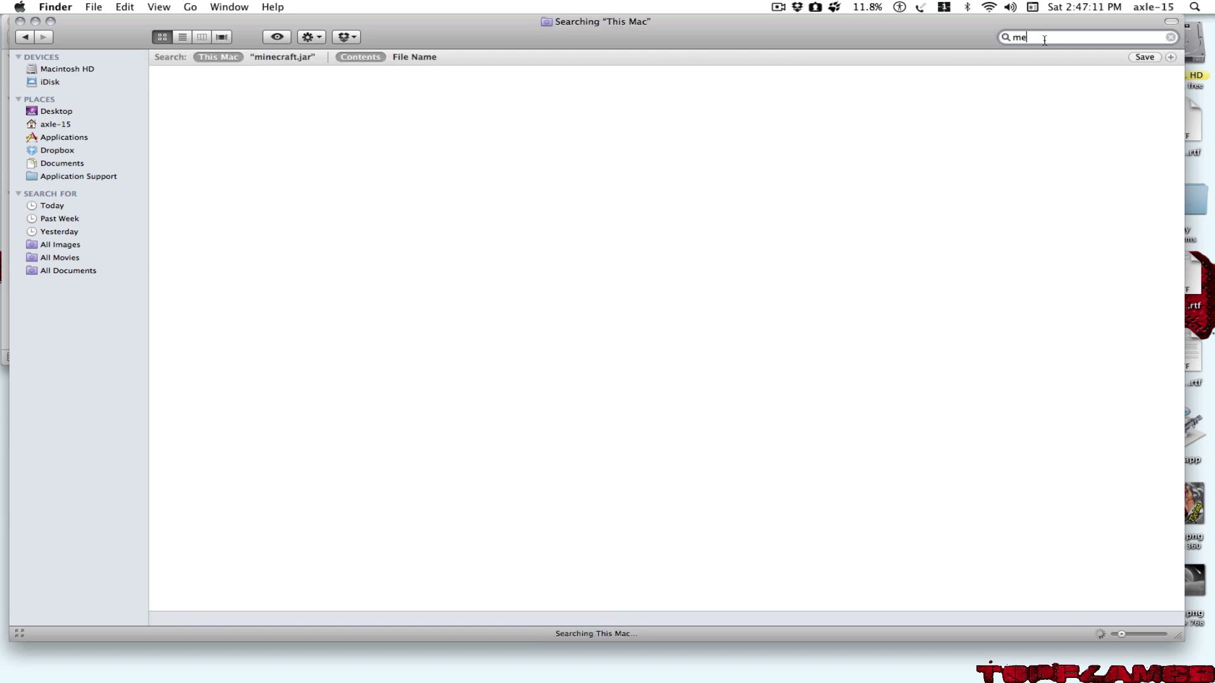
type("ta")
left_click(286, 58)
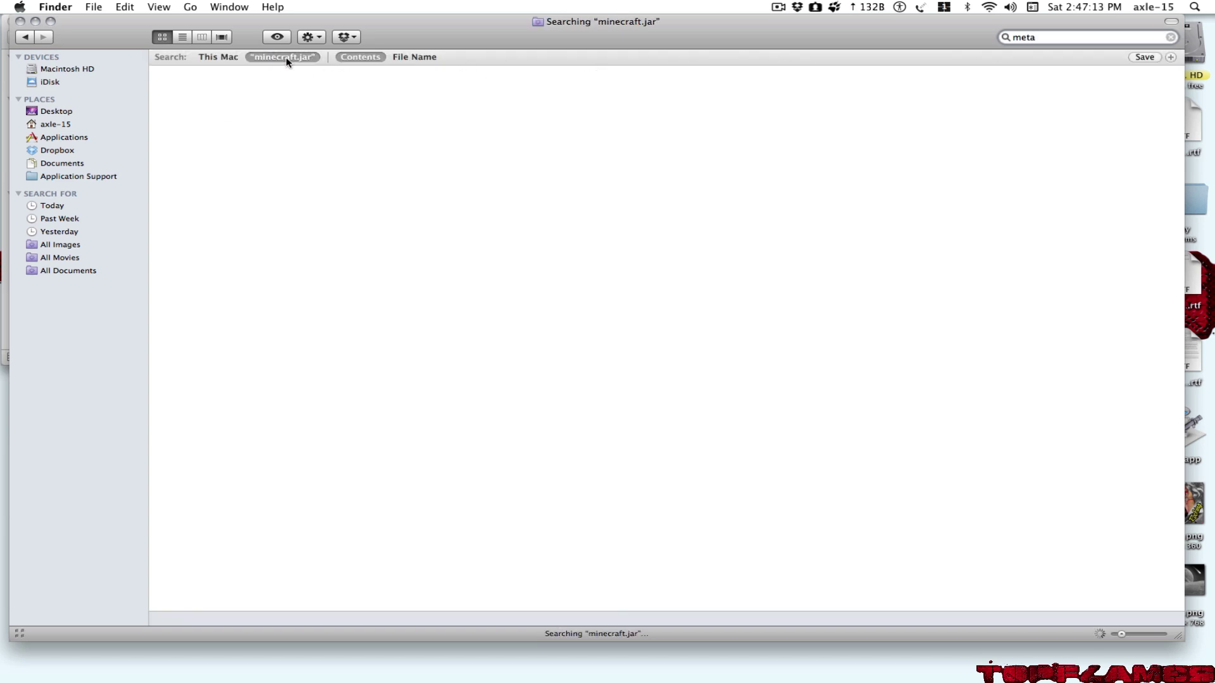
left_click(212, 89)
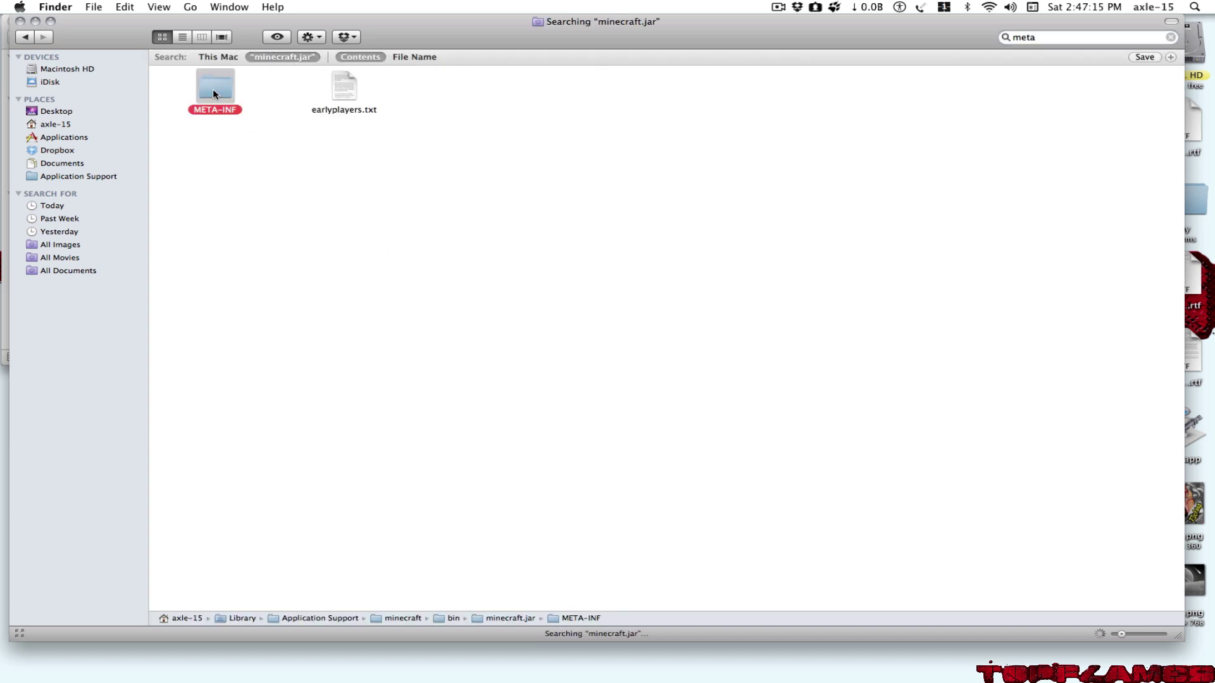
right_click(215, 89)
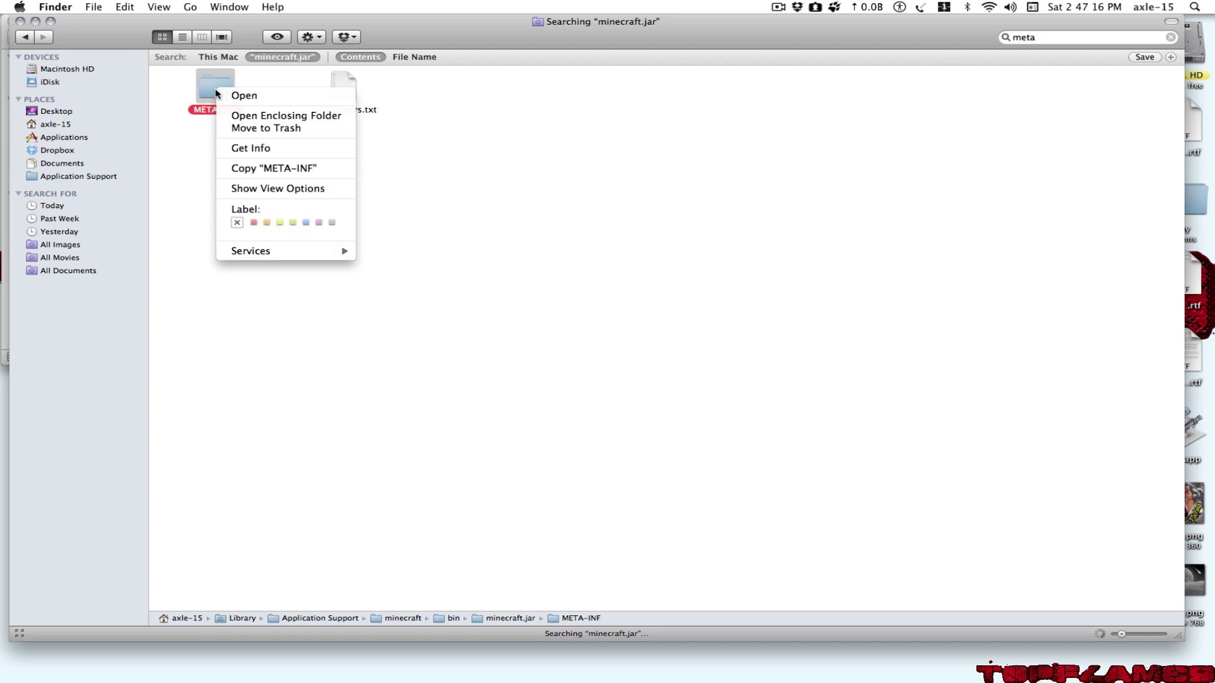
left_click(264, 129)
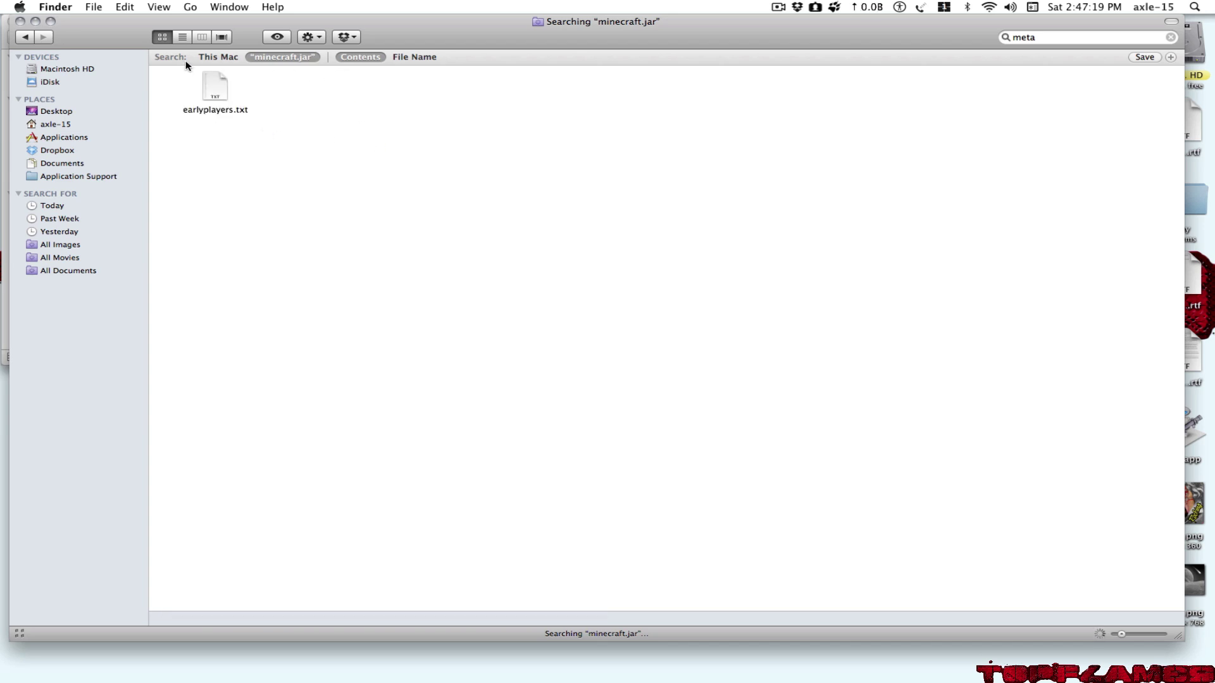
left_click(1170, 37)
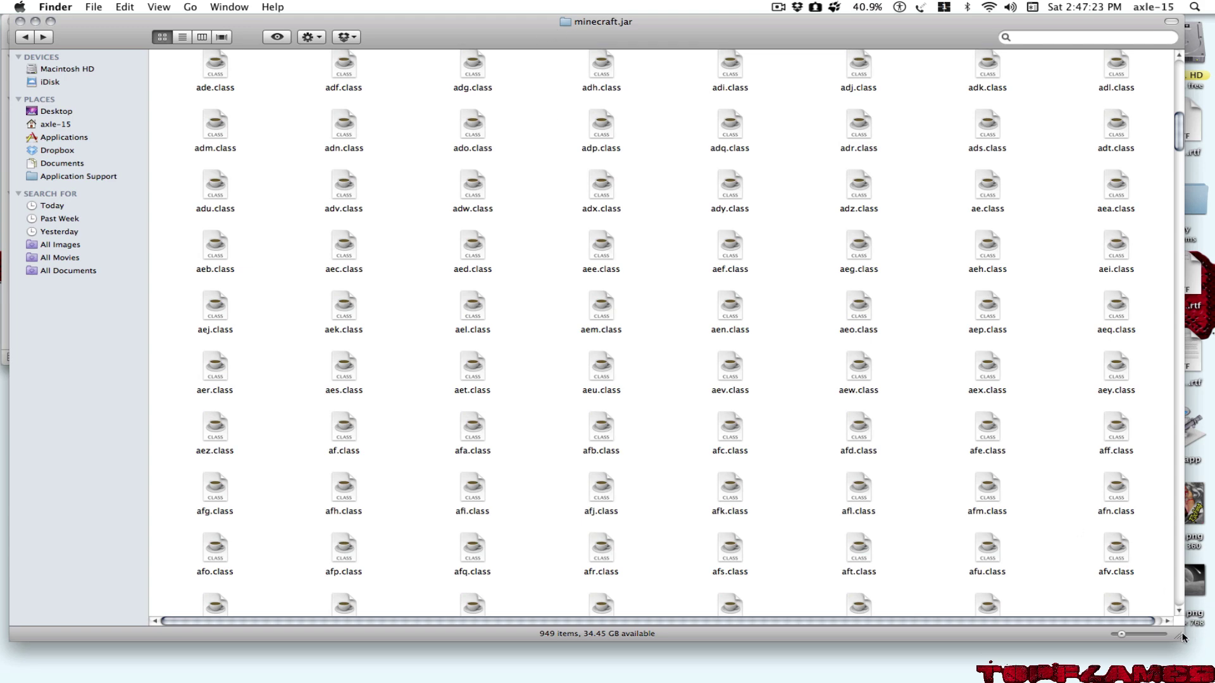
Step: Shrink the minecraft.jar window and open the Aether mod's ModLoader folder
left_click_drag(1179, 635, 1184, 366)
left_click_drag(757, 33, 753, 349)
left_click(563, 239)
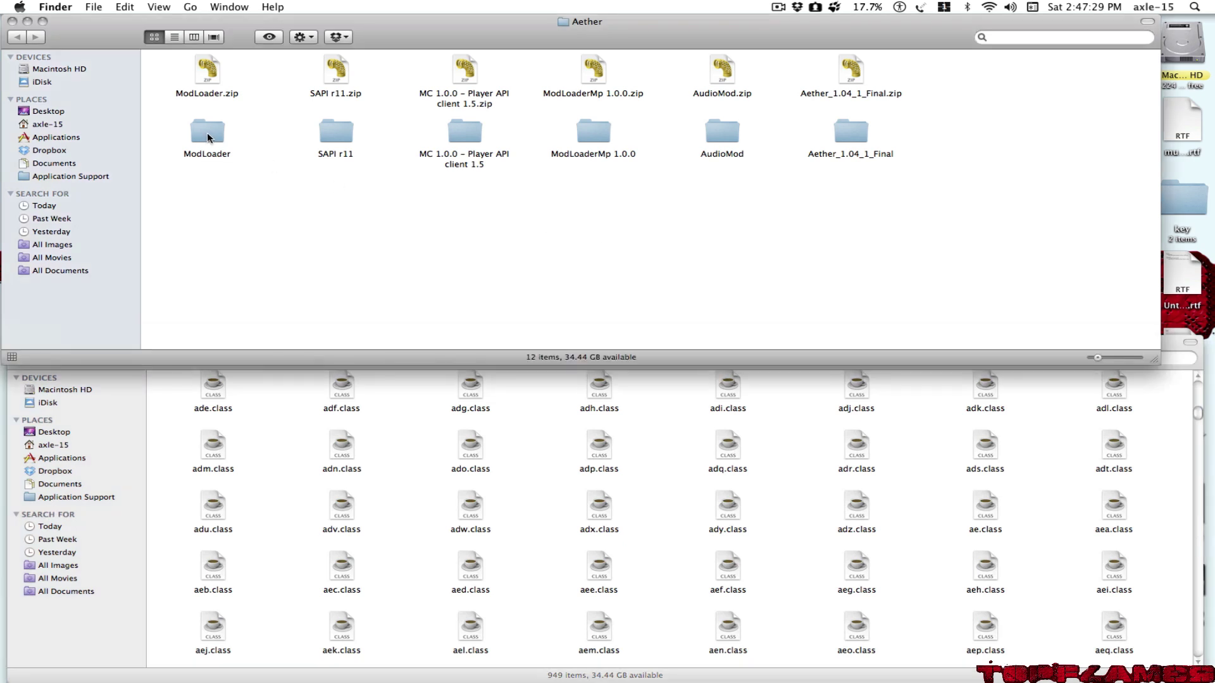
left_click(208, 134)
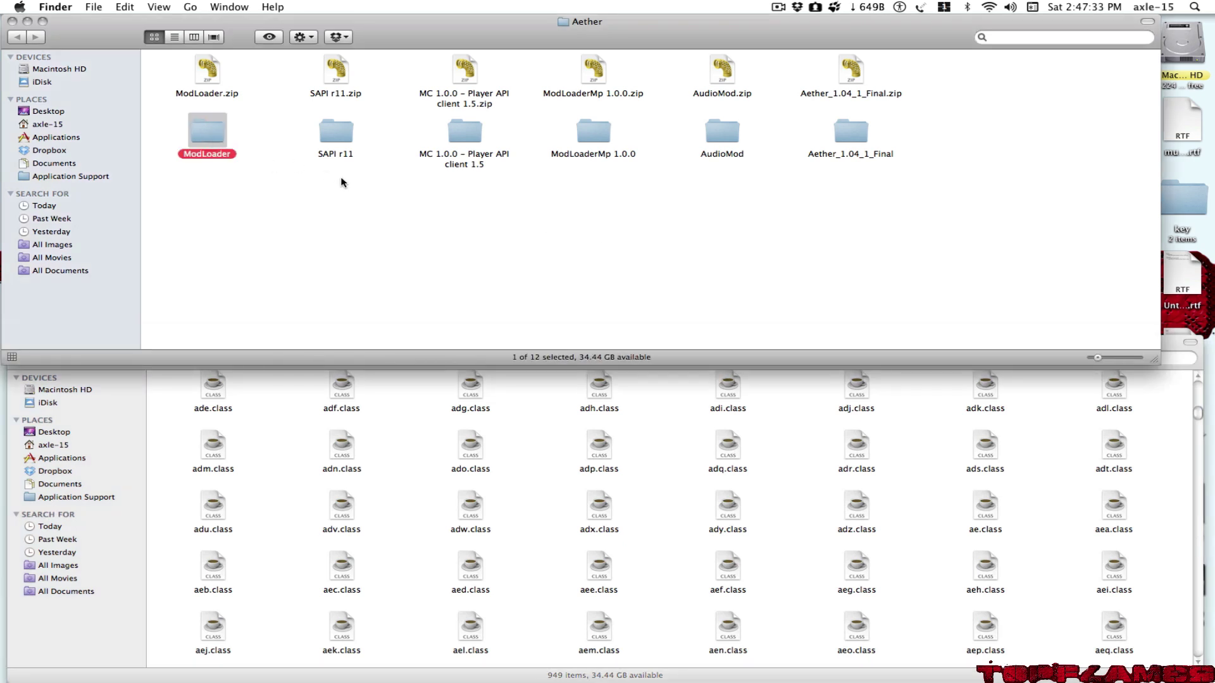
left_click(233, 144)
left_click(205, 136)
double_click(205, 137)
Step: Move all 15 ModLoader class files into minecraft.jar, replacing duplicates, then clean up its icons
left_click_drag(185, 71, 1106, 322)
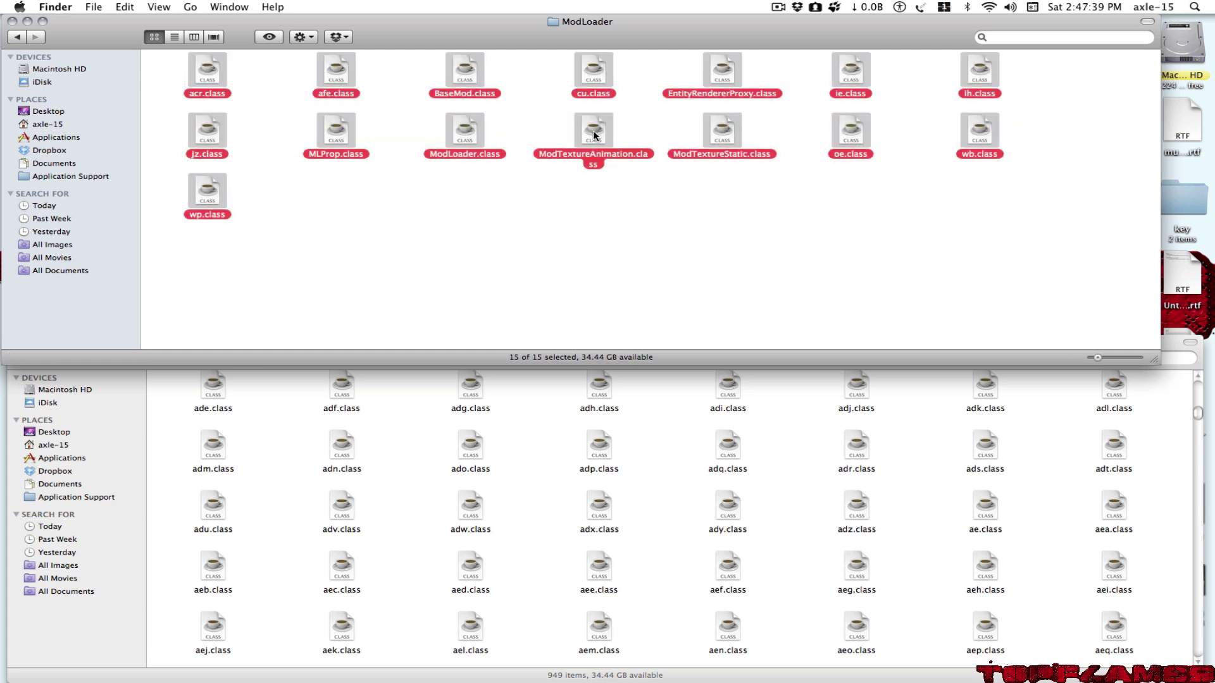
left_click_drag(598, 137, 653, 455)
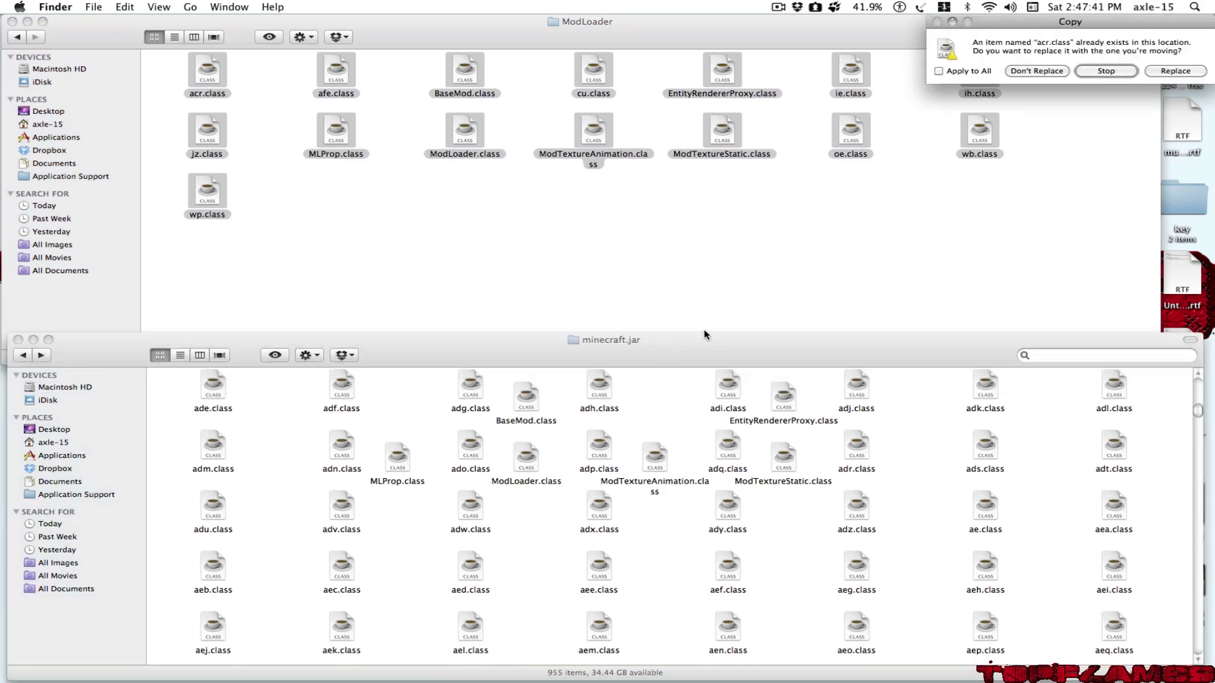
left_click(1175, 71)
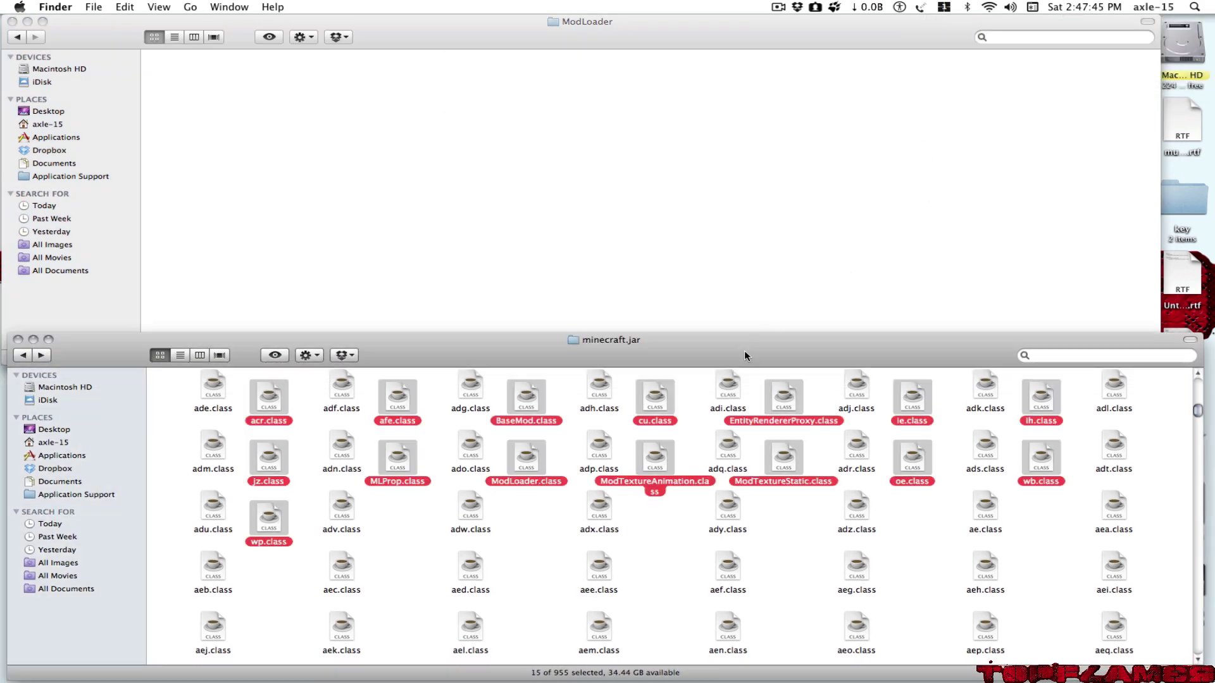
left_click_drag(744, 352, 747, 185)
right_click(634, 395)
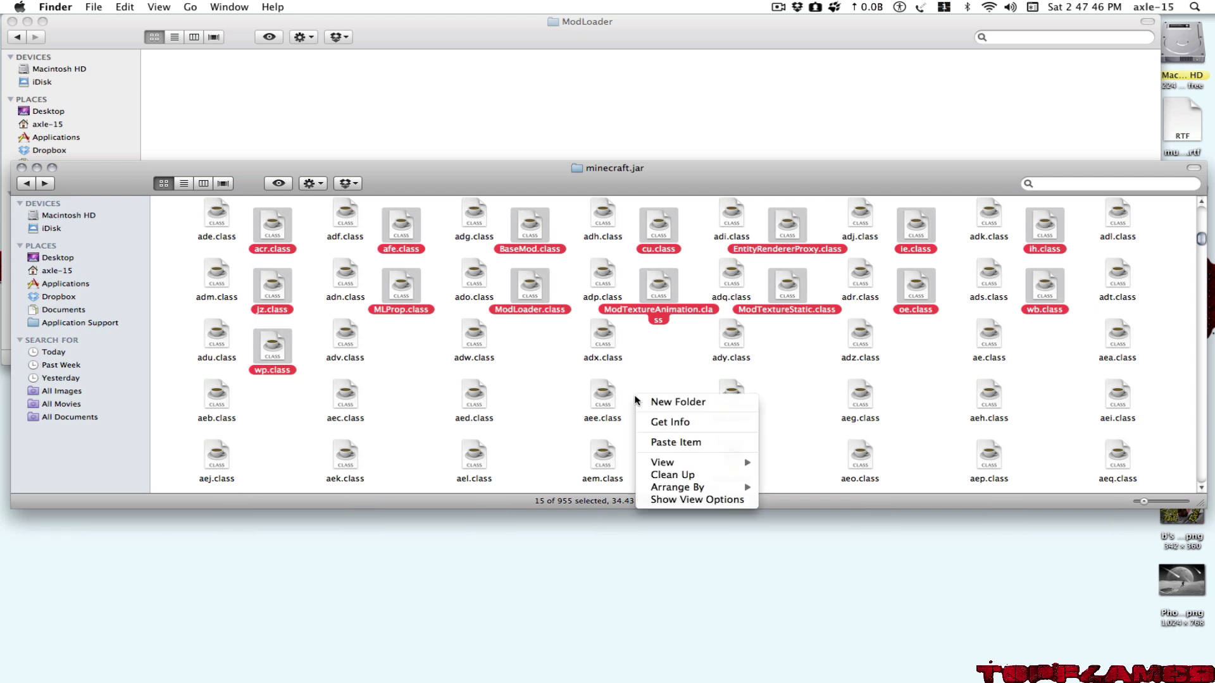
left_click(668, 475)
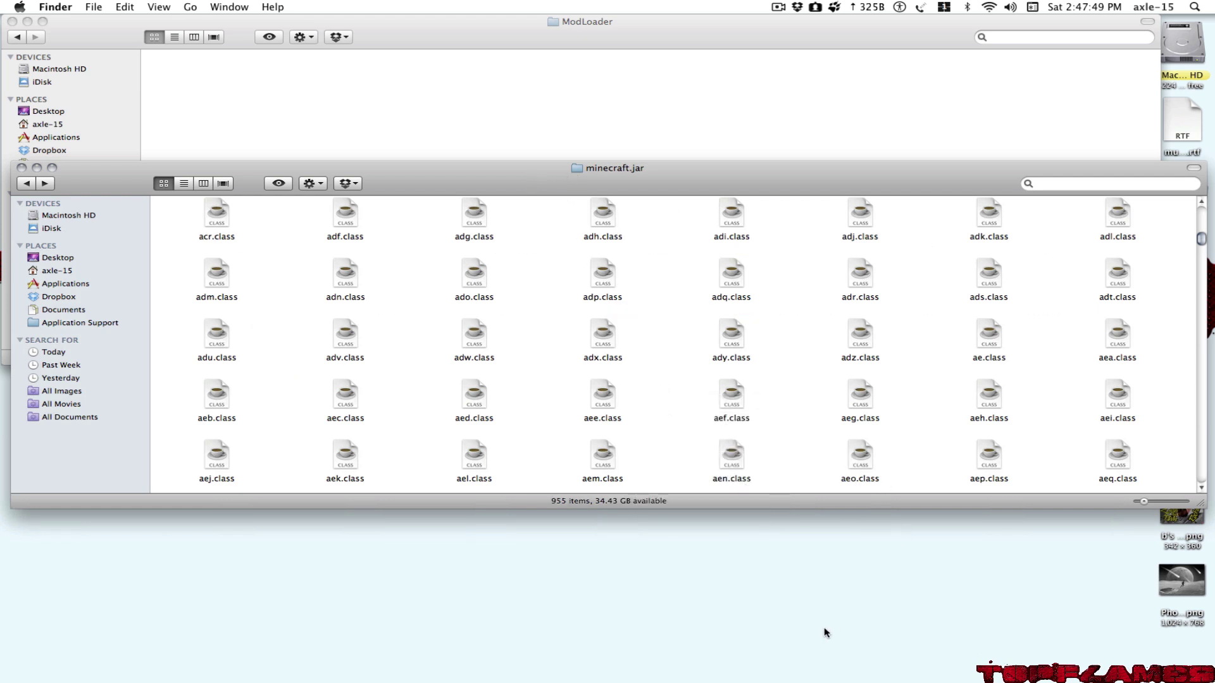
Step: Launch Minecraft and log in to reach the 1.0.0 title screen, then quit and return to Aether
left_click(669, 673)
left_click_drag(647, 166, 640, 327)
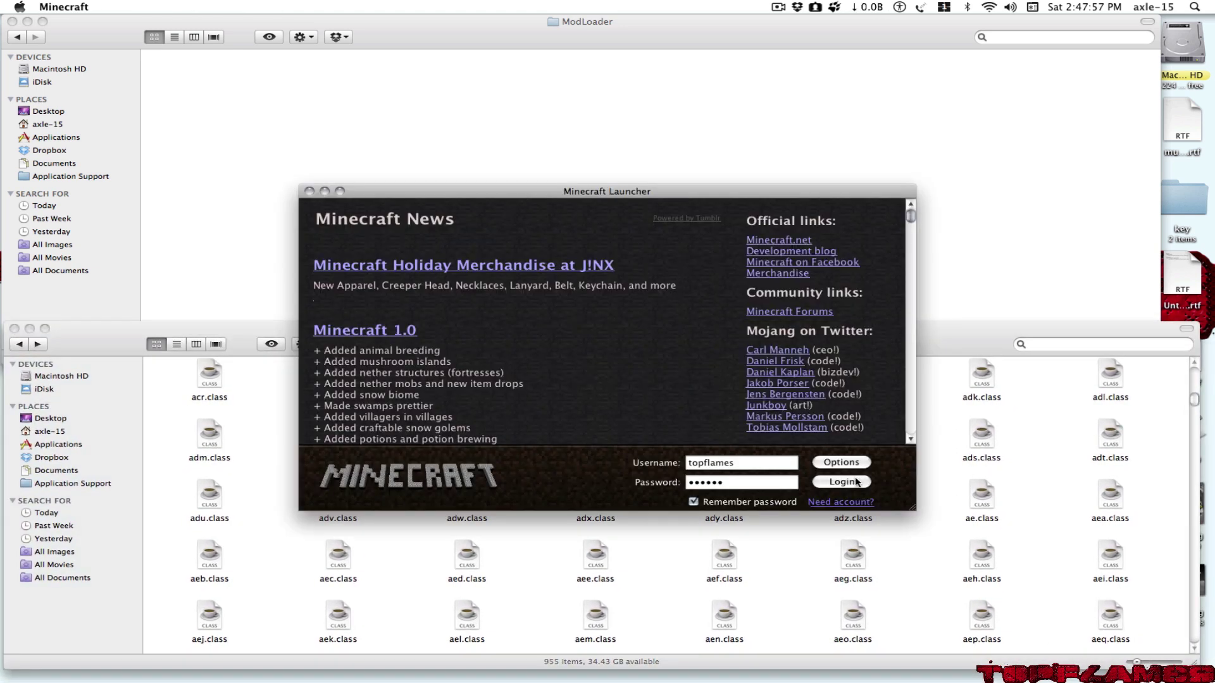
left_click(857, 482)
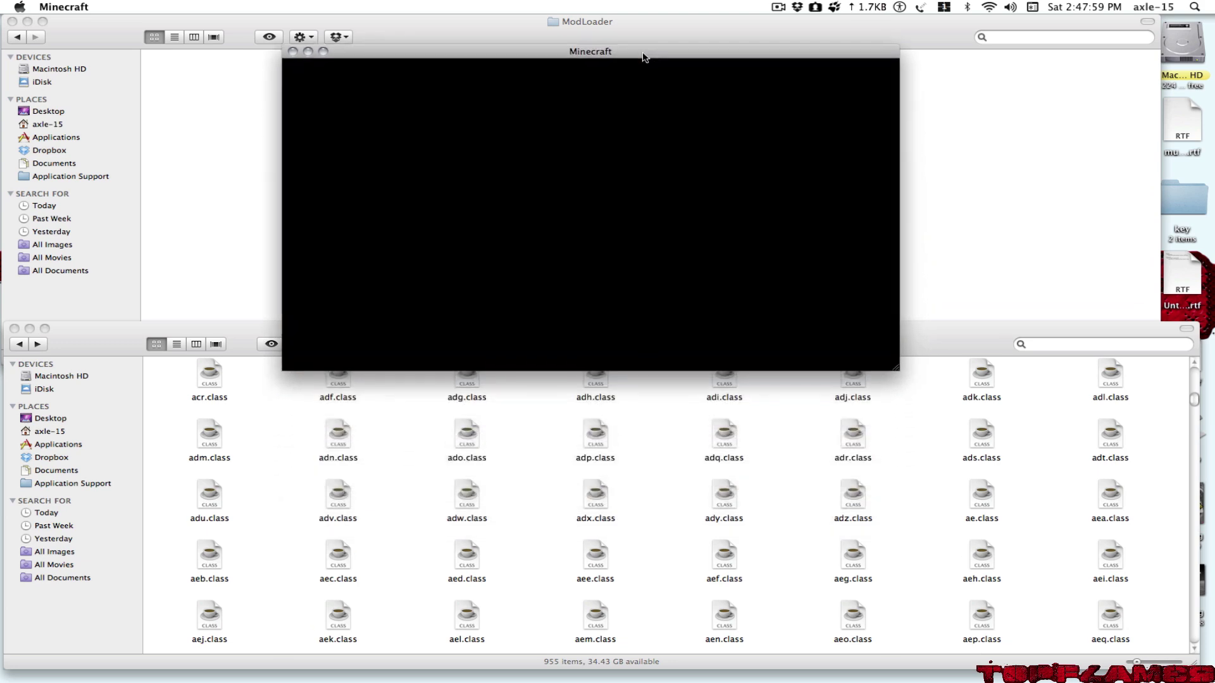
left_click_drag(643, 53, 641, 24)
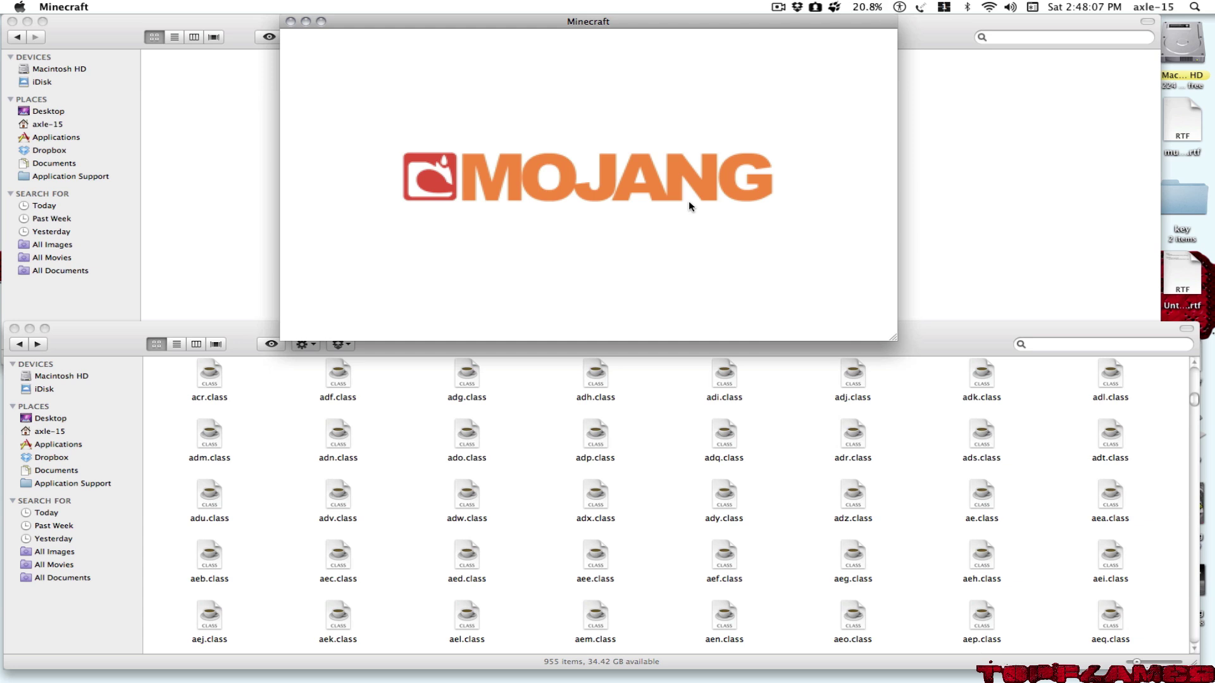
left_click(291, 21)
left_click(17, 37)
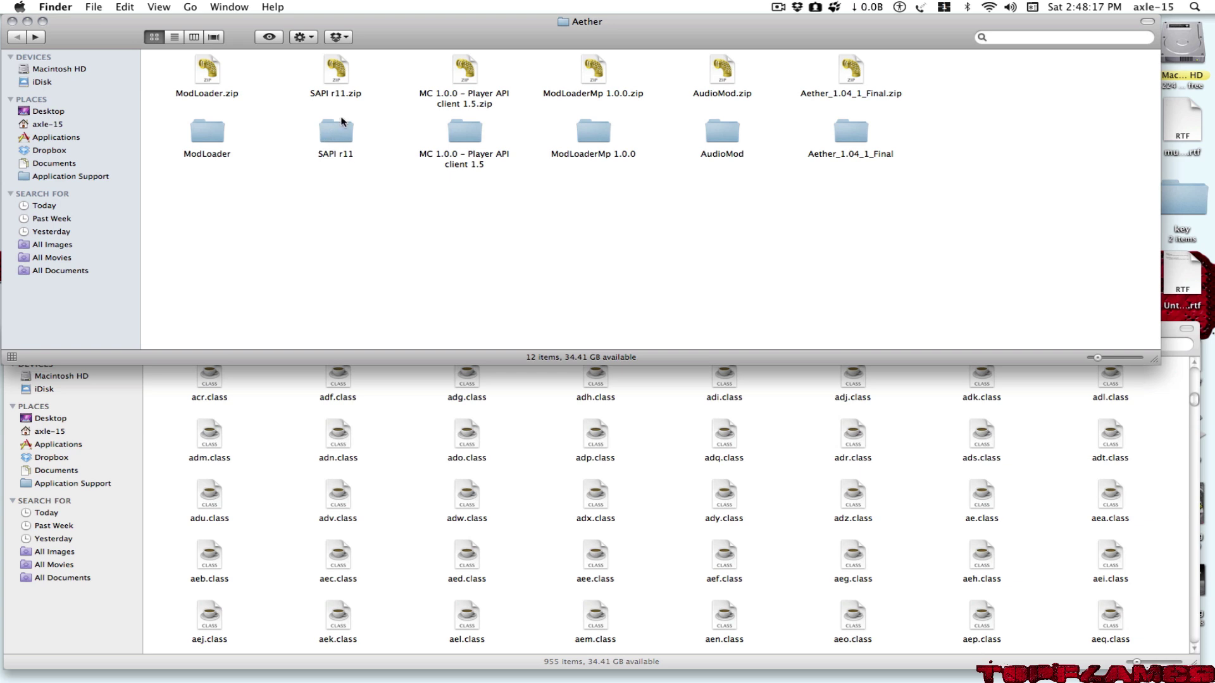
Step: Move the 27 class files from SAPI r11's bin into minecraft.jar, replacing duplicates, then go back to Aether
double_click(338, 133)
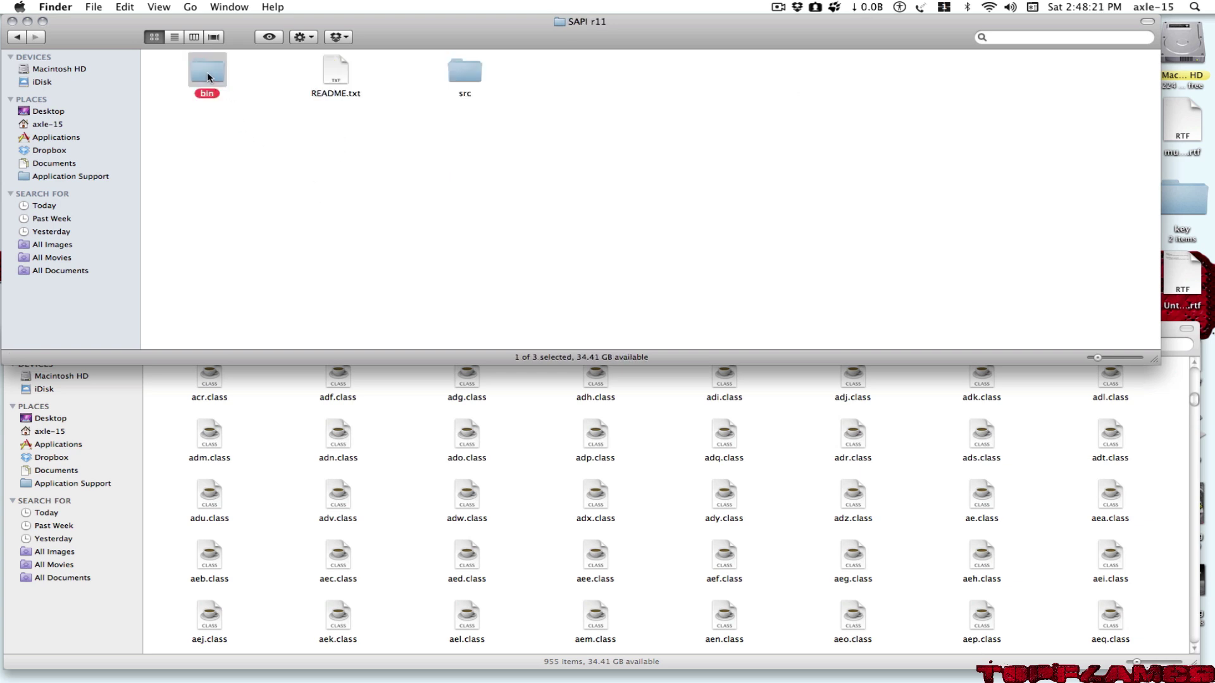
double_click(207, 74)
left_click_drag(179, 65, 1025, 304)
left_click_drag(724, 226, 720, 286)
left_click(19, 39)
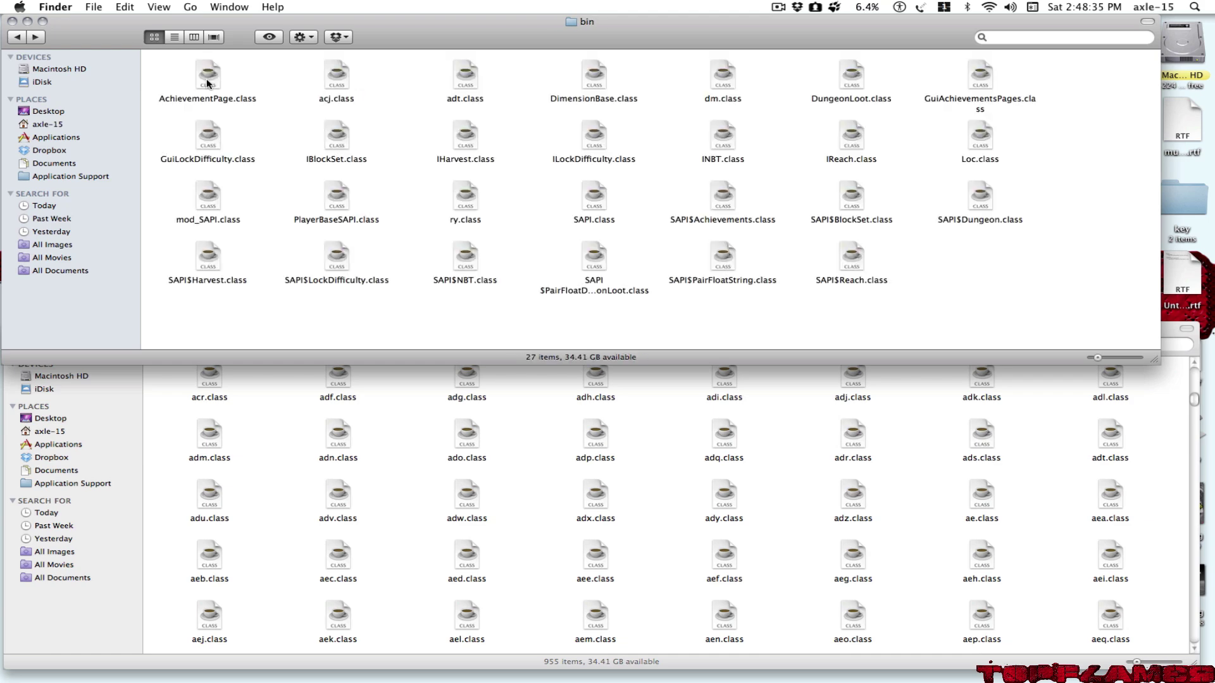
left_click(204, 86)
left_click_drag(180, 66, 1101, 328)
left_click_drag(730, 274, 810, 453)
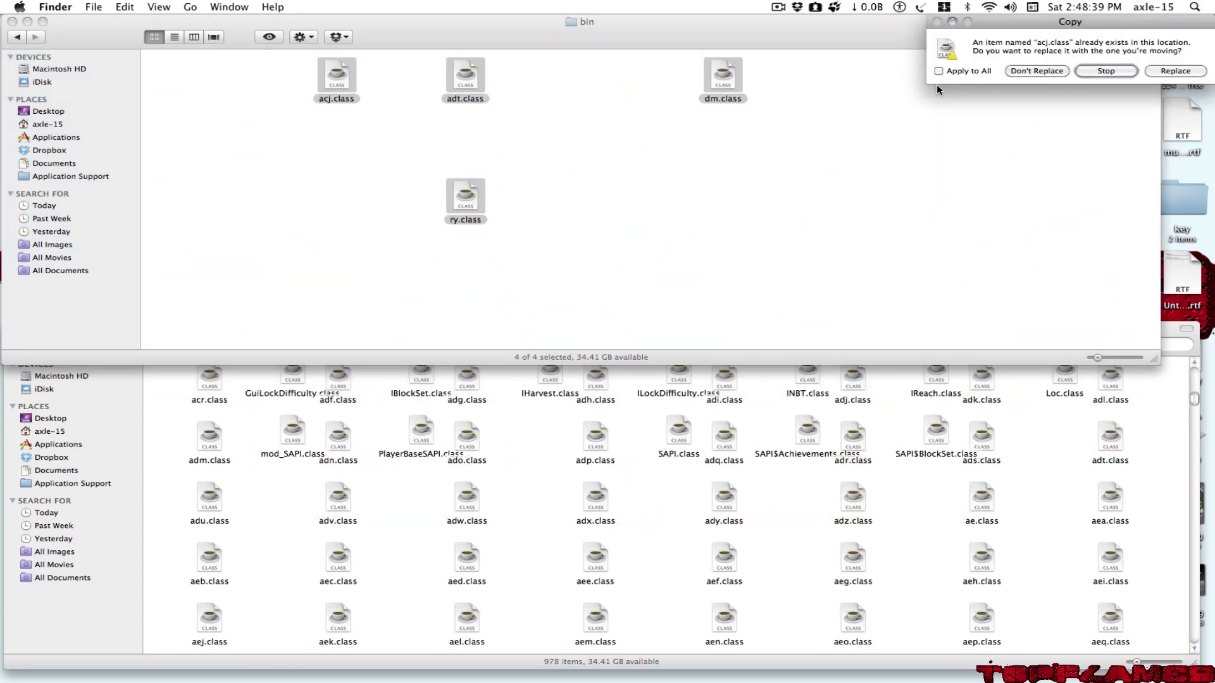
left_click(1174, 70)
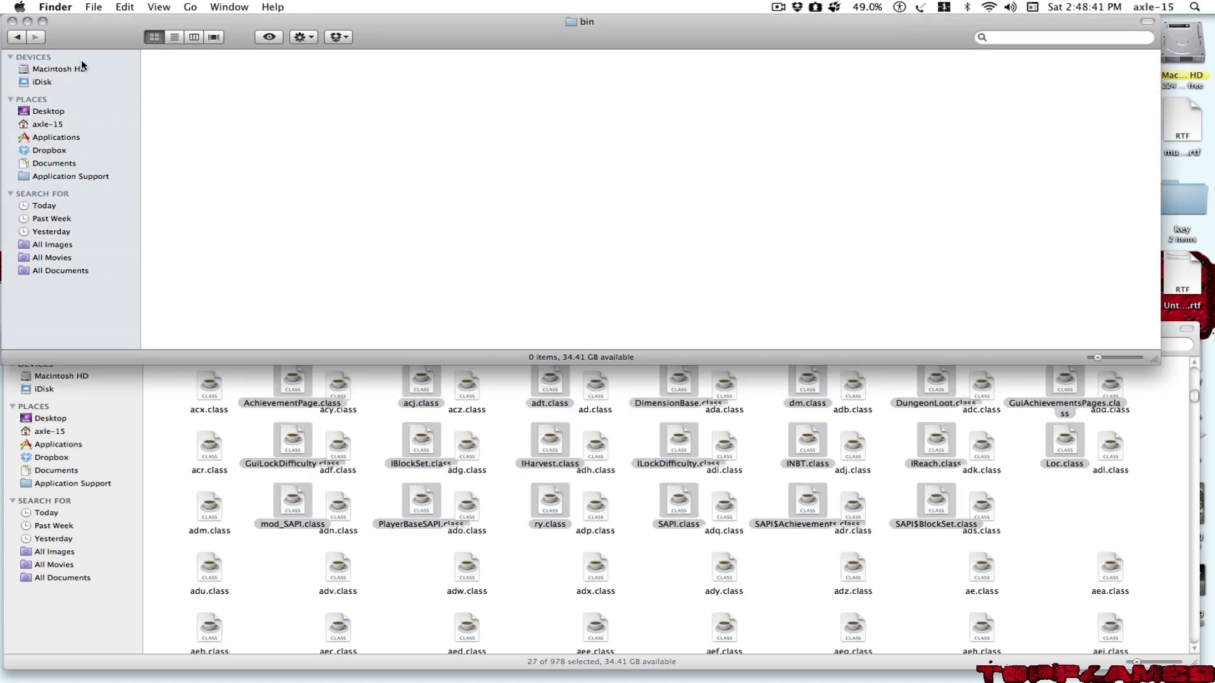
left_click(17, 38)
left_click(17, 38)
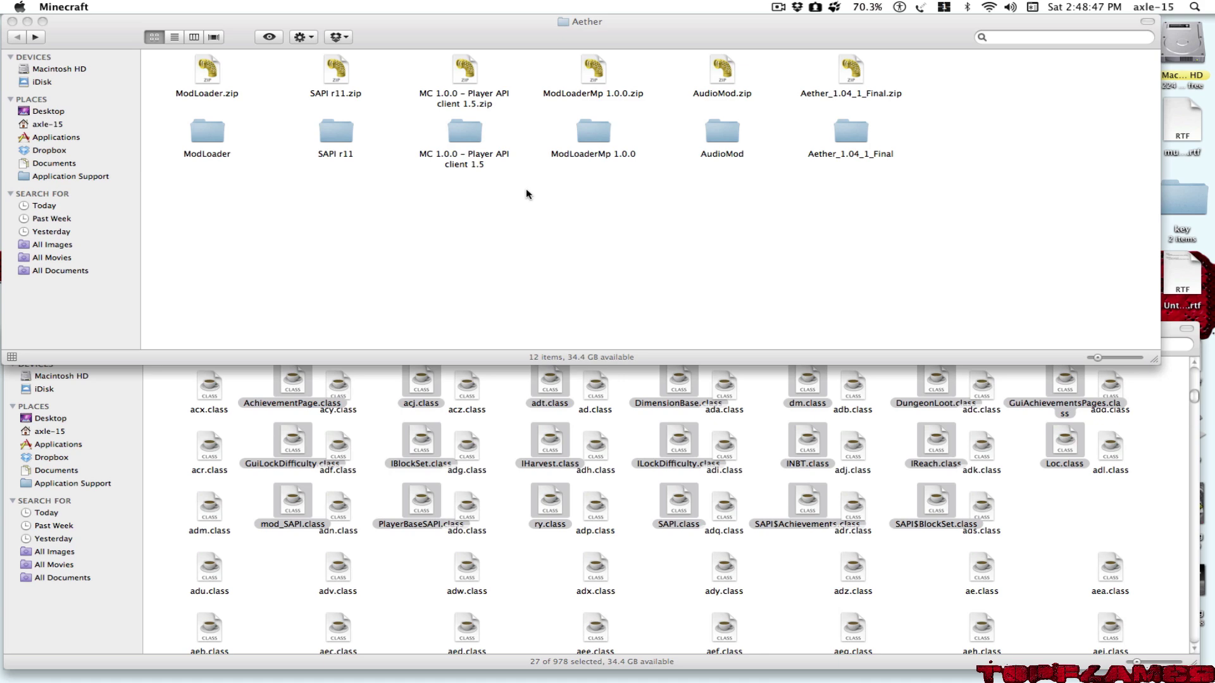
Step: Open the MC 1.0.0 - Player API client 1.5 folder, test-launch Minecraft, and close the crashed game
left_click(497, 223)
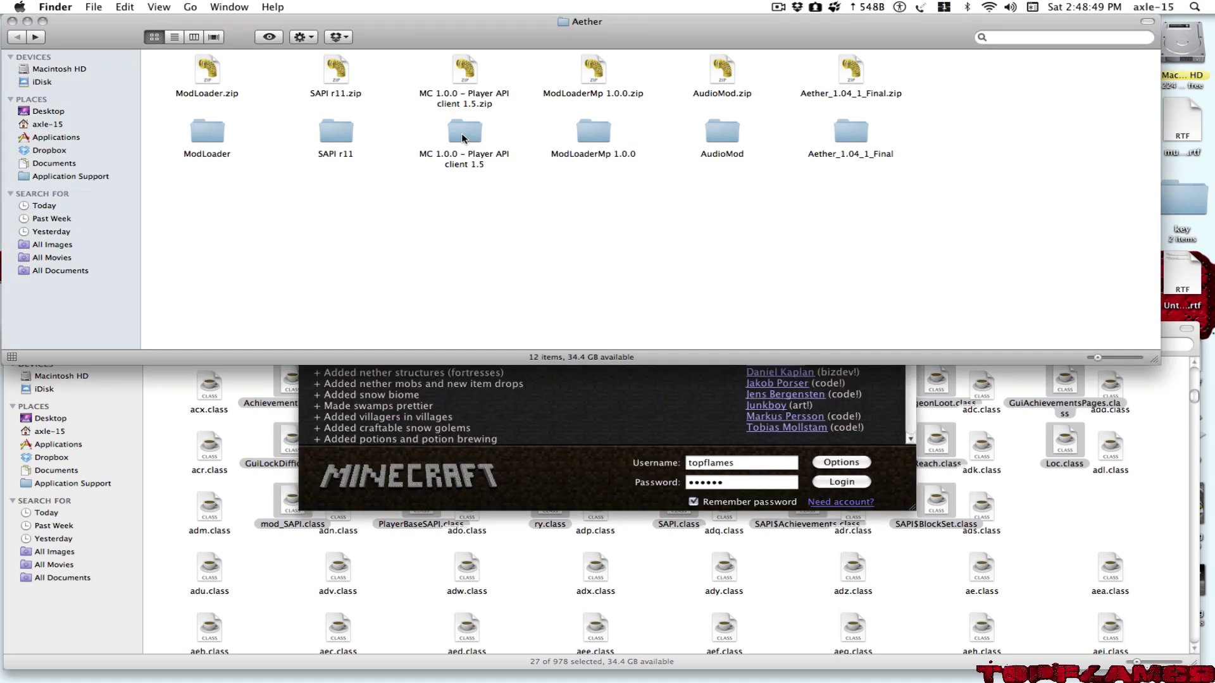
double_click(463, 134)
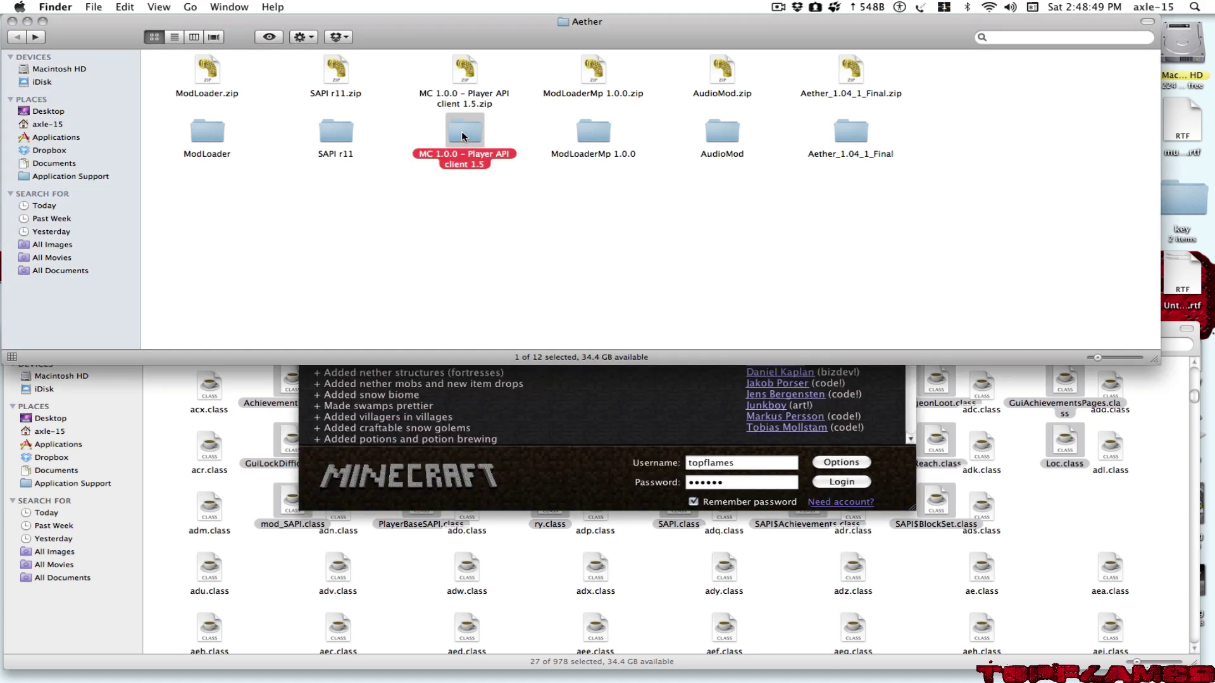
left_click(584, 405)
left_click(841, 481)
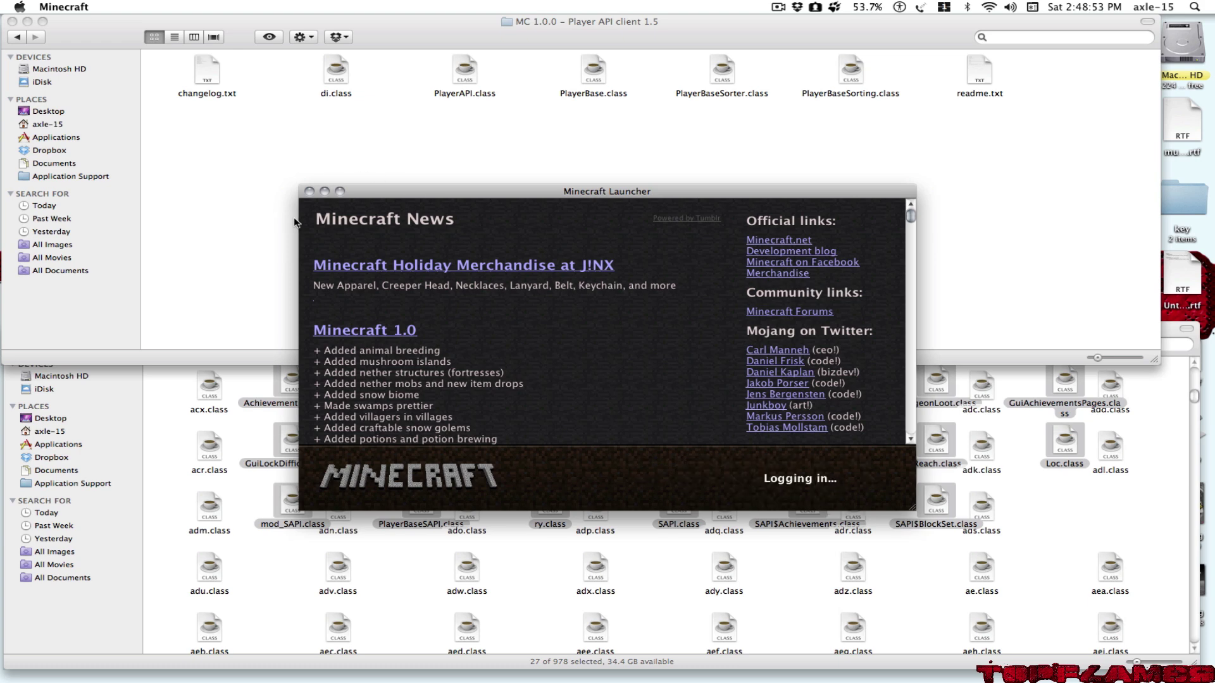
left_click(262, 214)
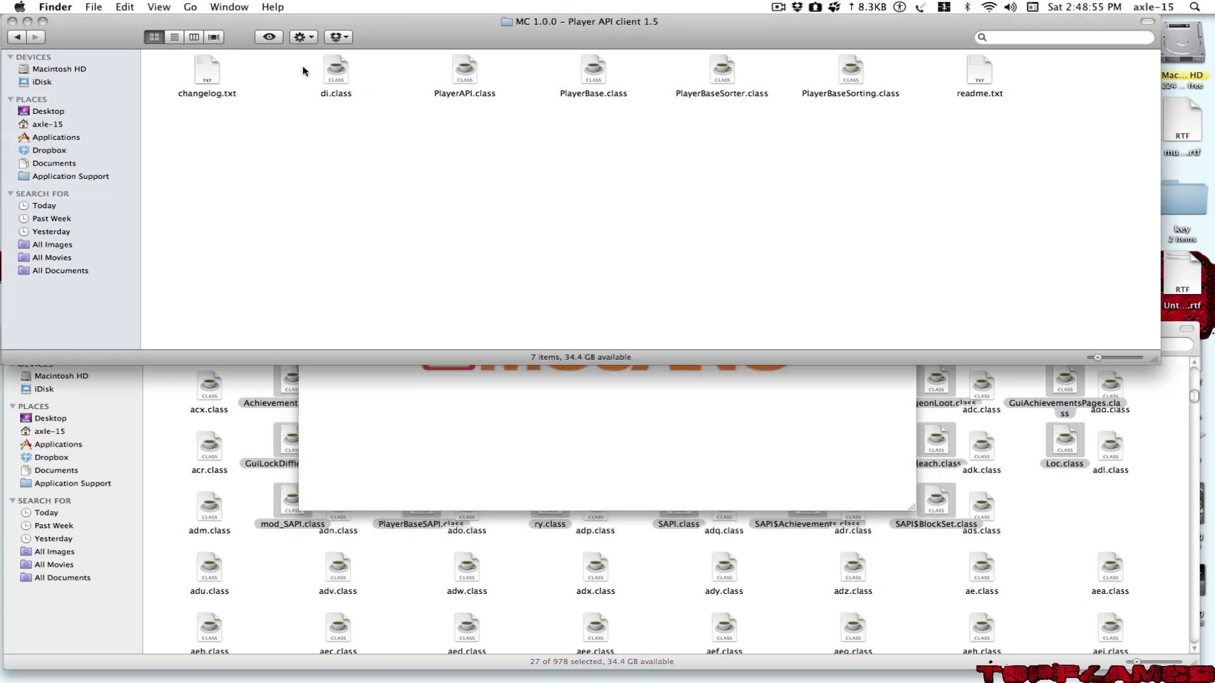
left_click_drag(335, 74, 876, 90)
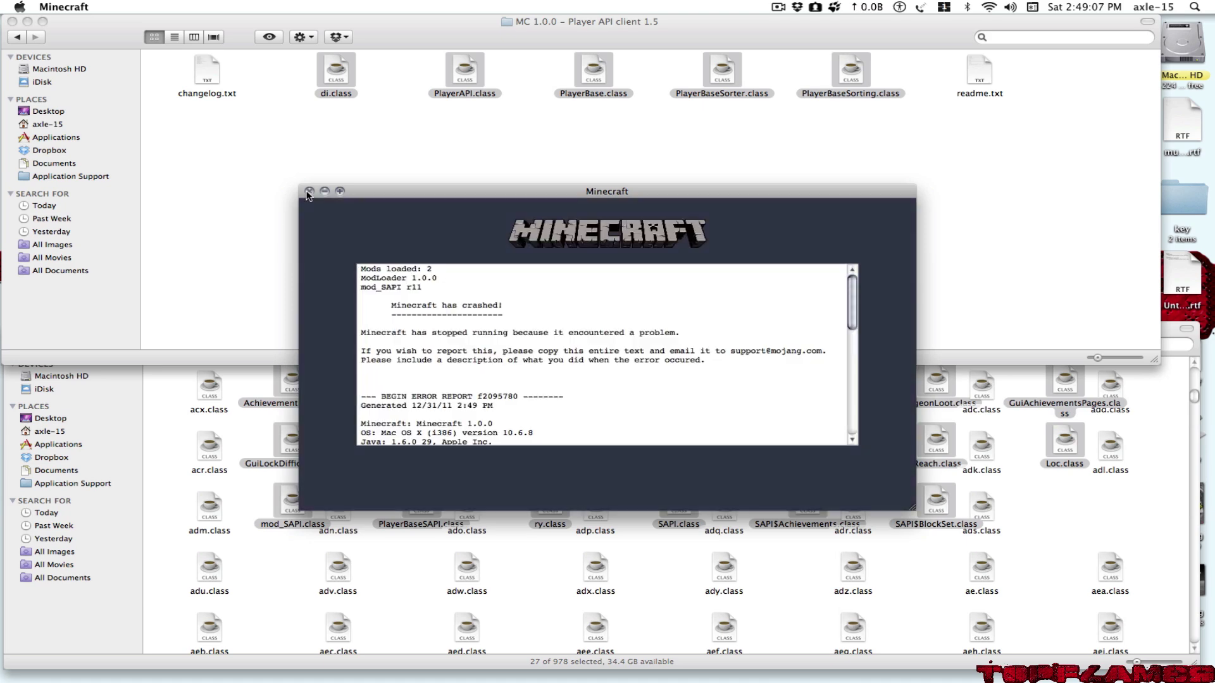
left_click(309, 192)
Step: Drag di.class, PlayerAPI, PlayerBase, PlayerBaseSorter and PlayerBaseSorting into minecraft.jar, replacing di.class
left_click(313, 225)
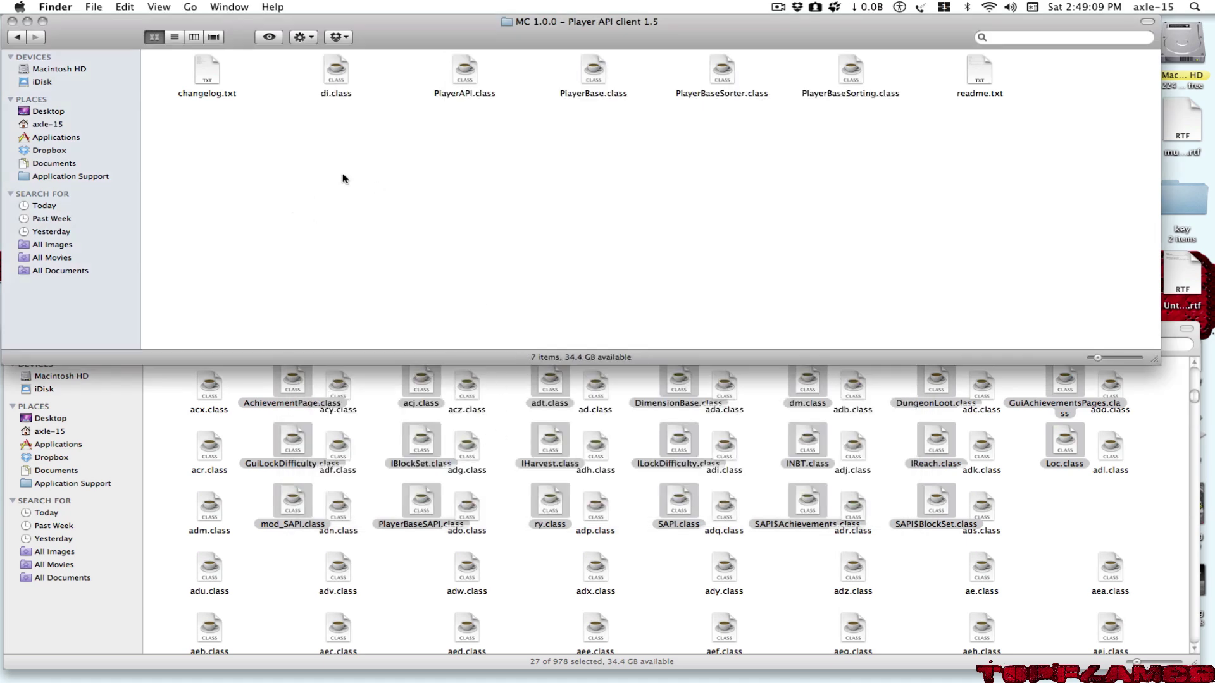
left_click(779, 8)
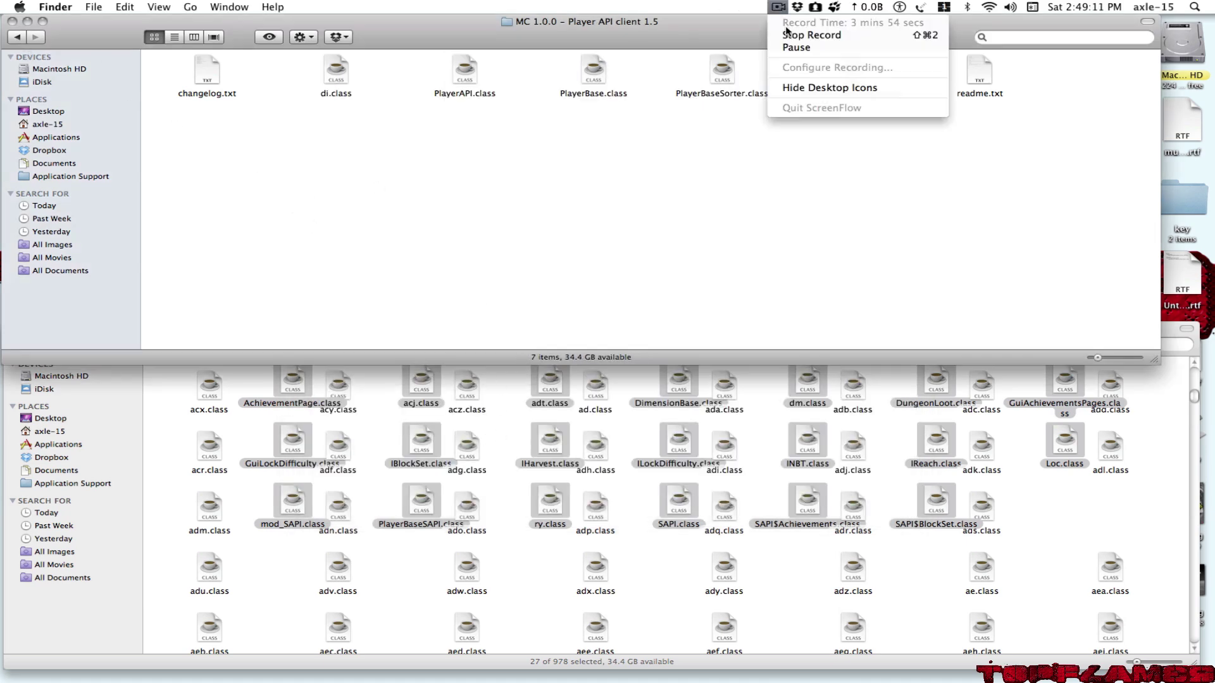
left_click(789, 45)
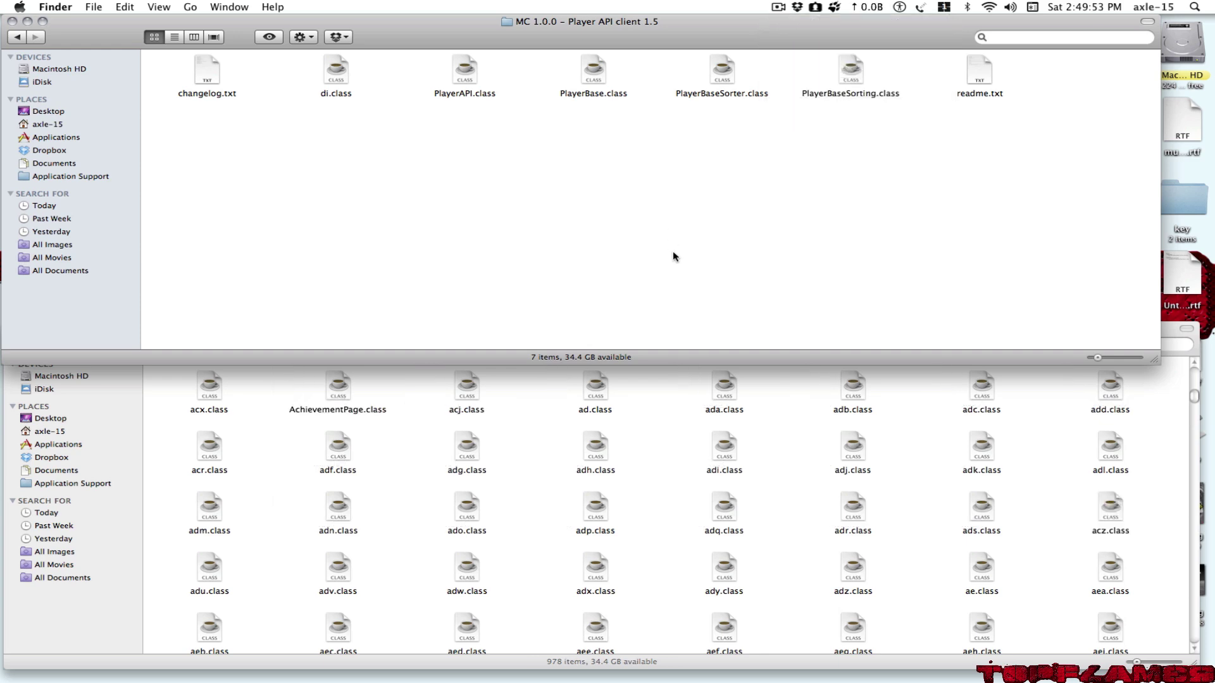
left_click(657, 425)
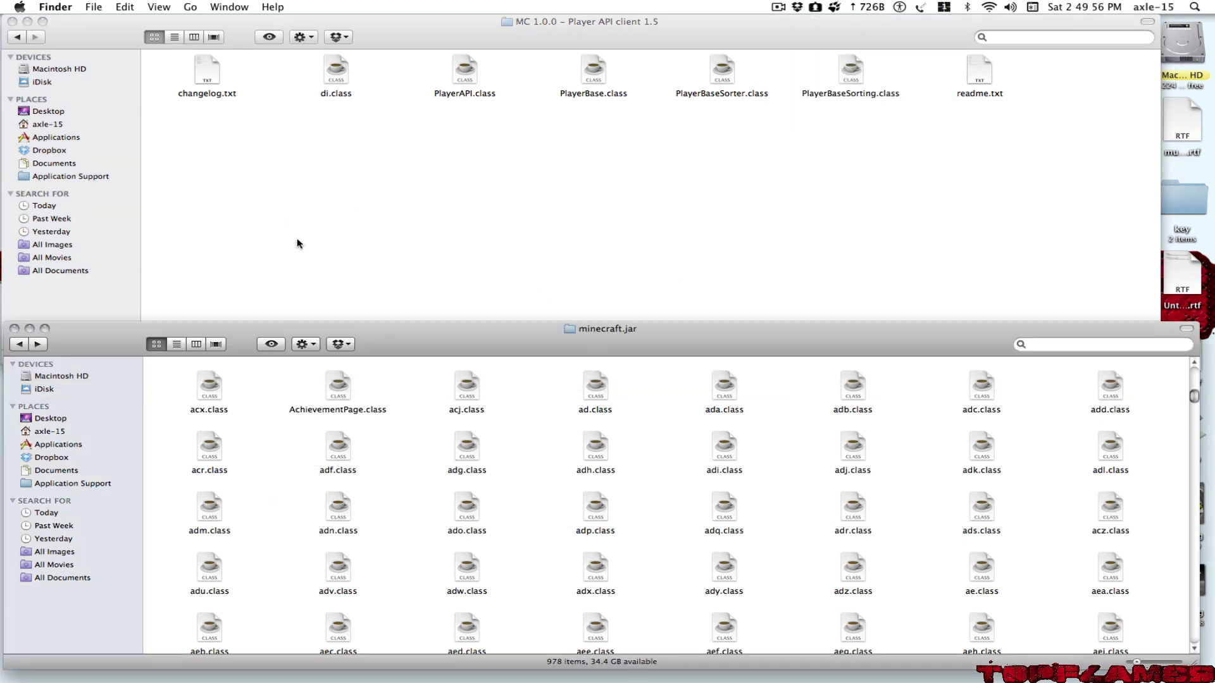
left_click(541, 179)
left_click(346, 88)
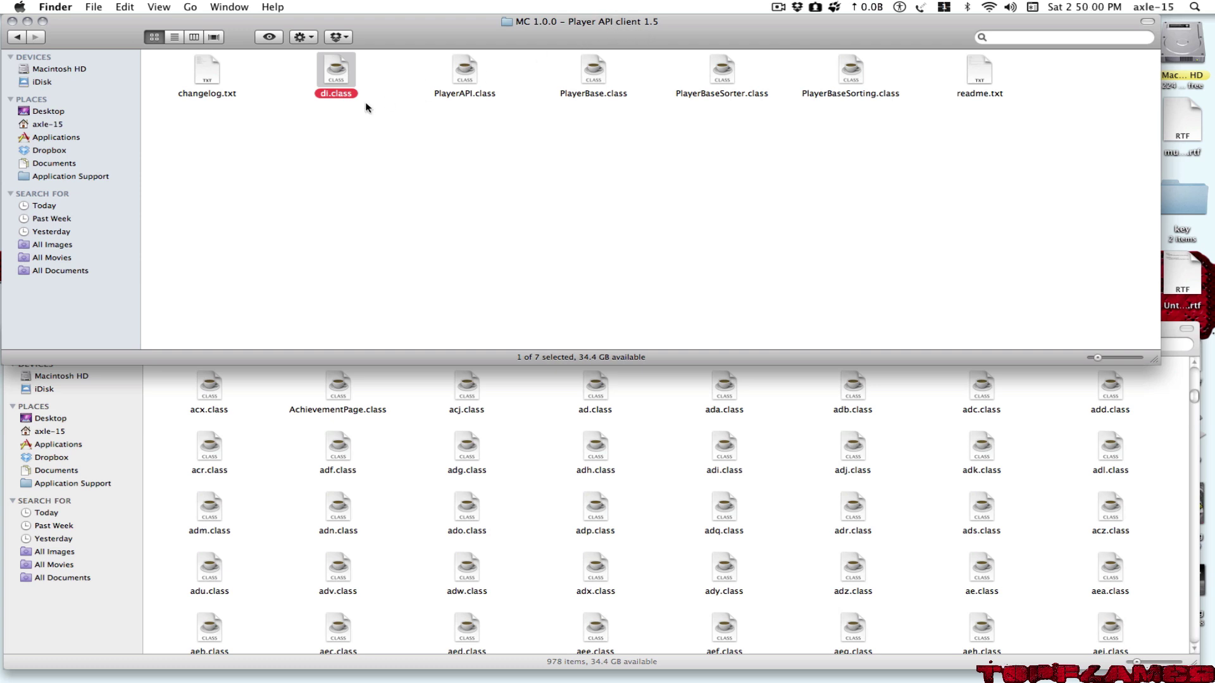
left_click(365, 107)
left_click_drag(343, 66, 794, 453)
key("Return")
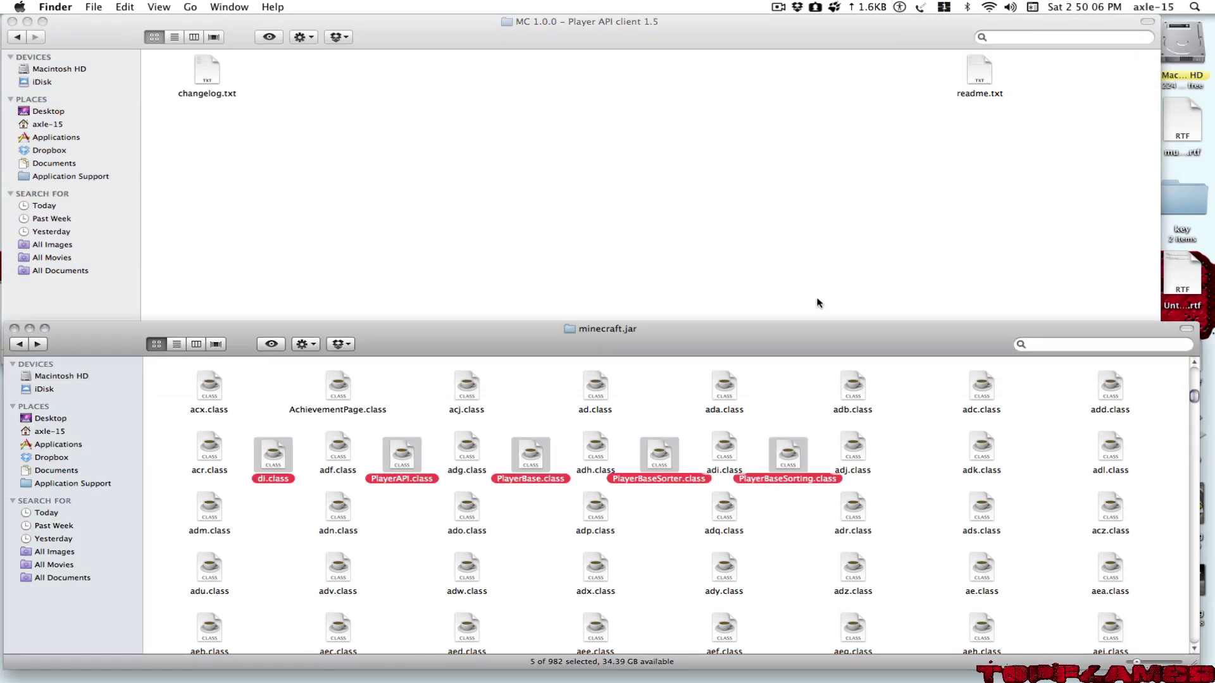
Step: Launch modded Minecraft to the 1.0.0 title screen without a crash, quit, and return to Aether
mouse_move(569, 680)
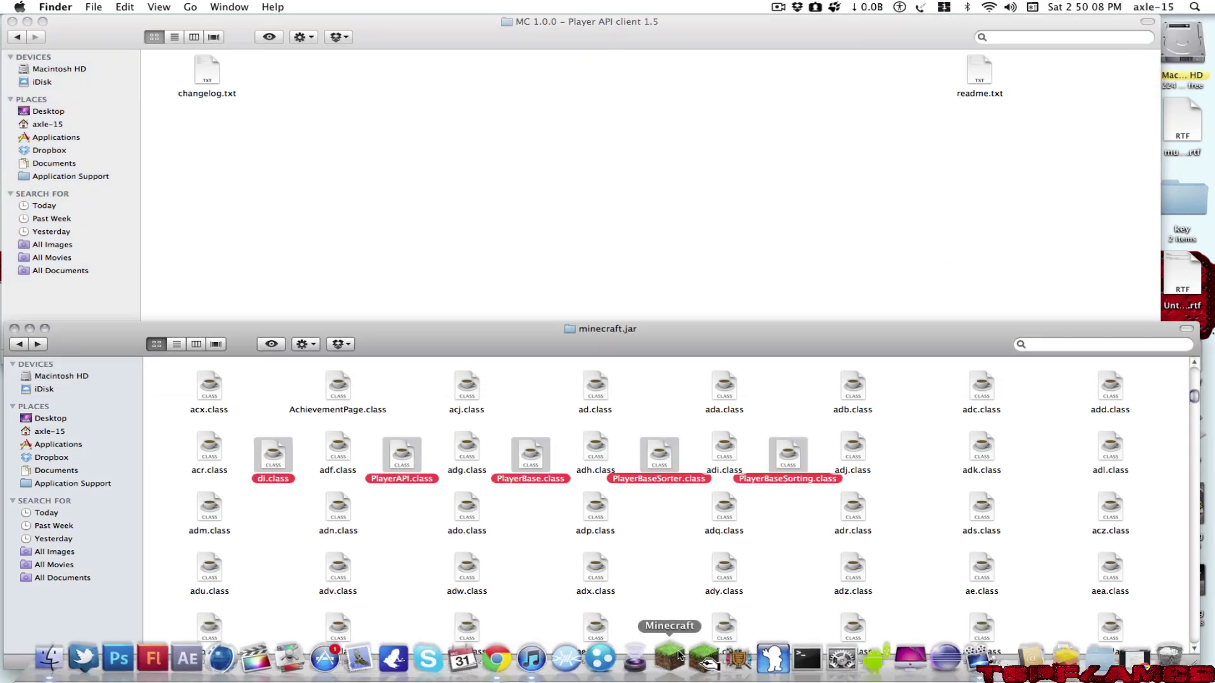
left_click(679, 655)
right_click(646, 564)
left_click(686, 644)
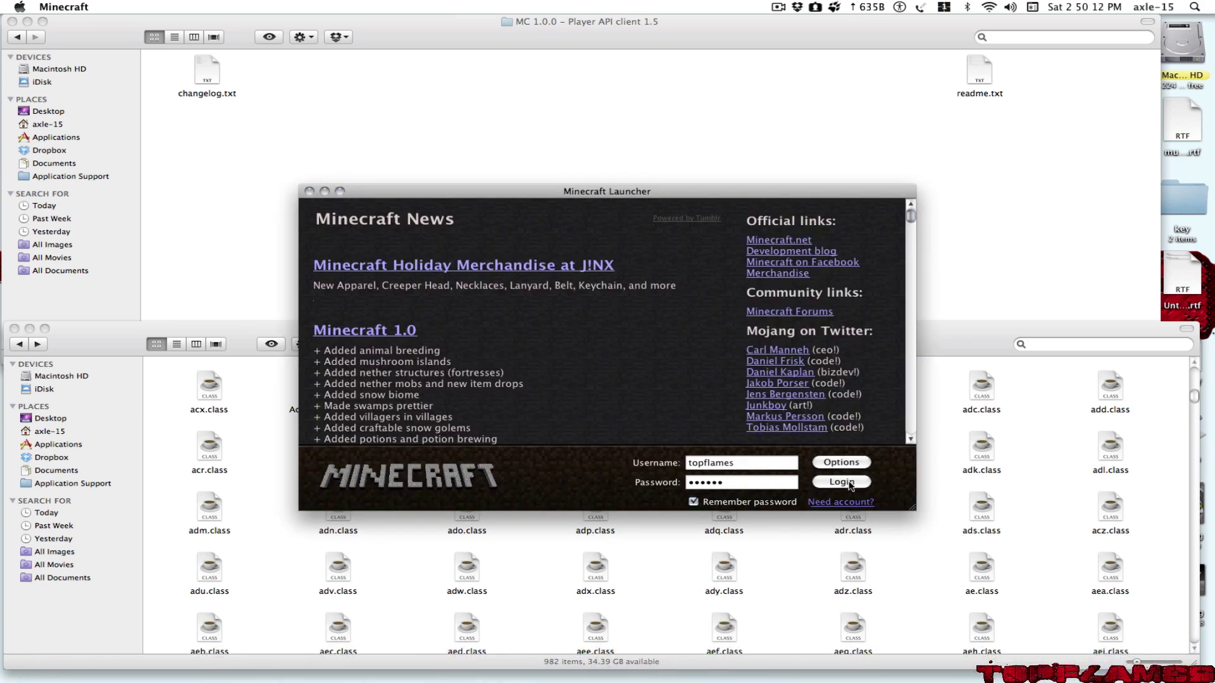
left_click(851, 484)
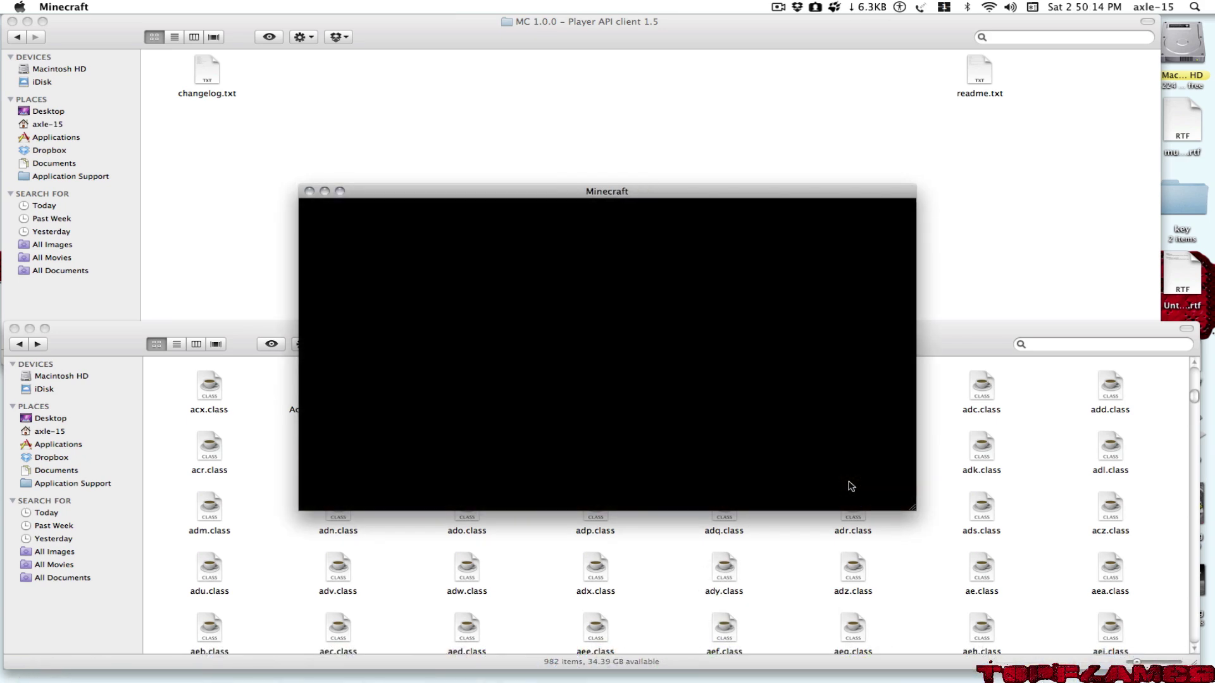
left_click_drag(565, 194, 548, 23)
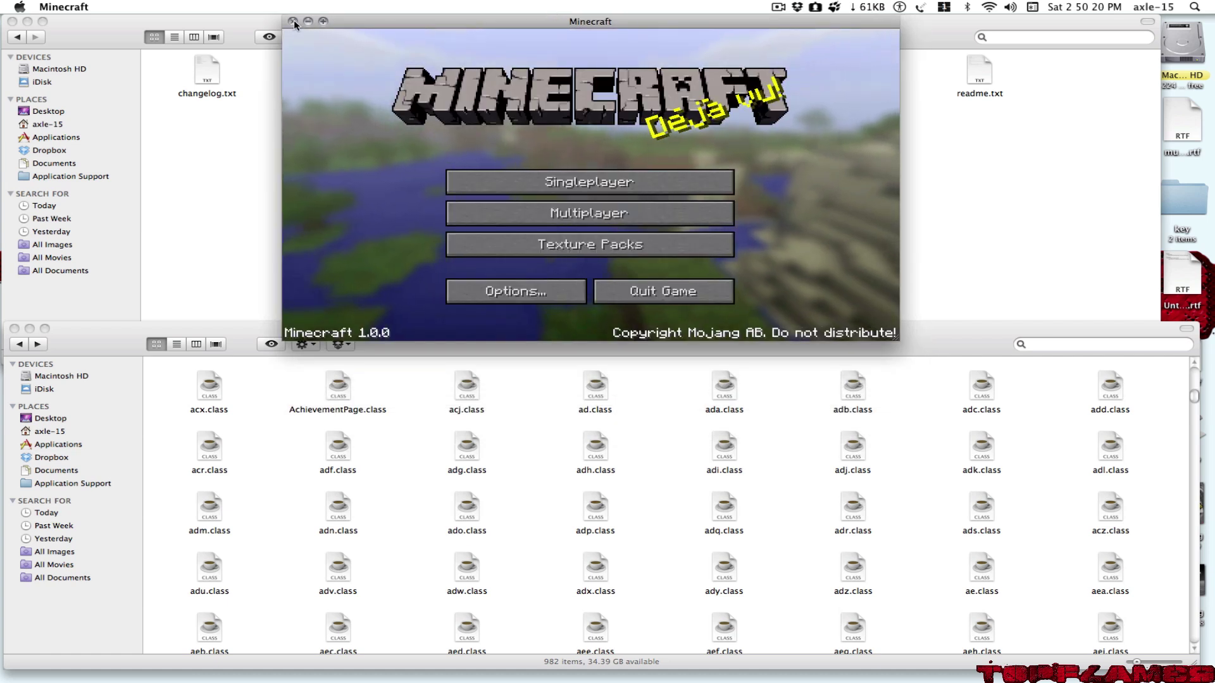
left_click(293, 21)
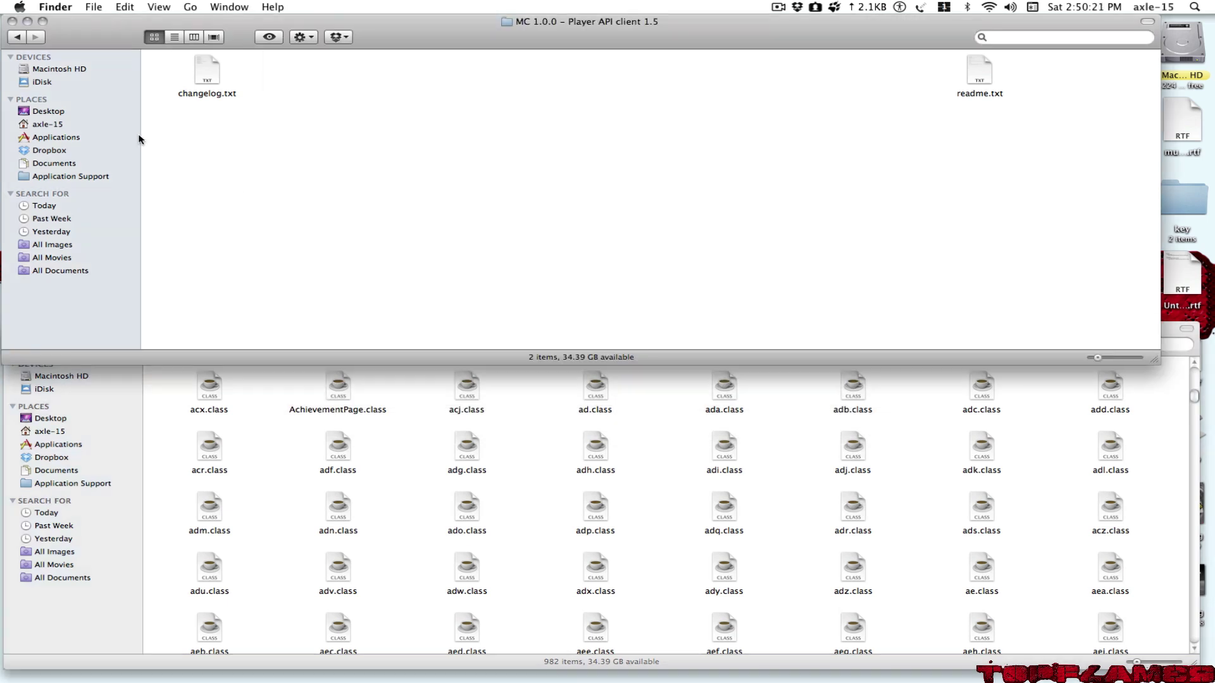
left_click(17, 37)
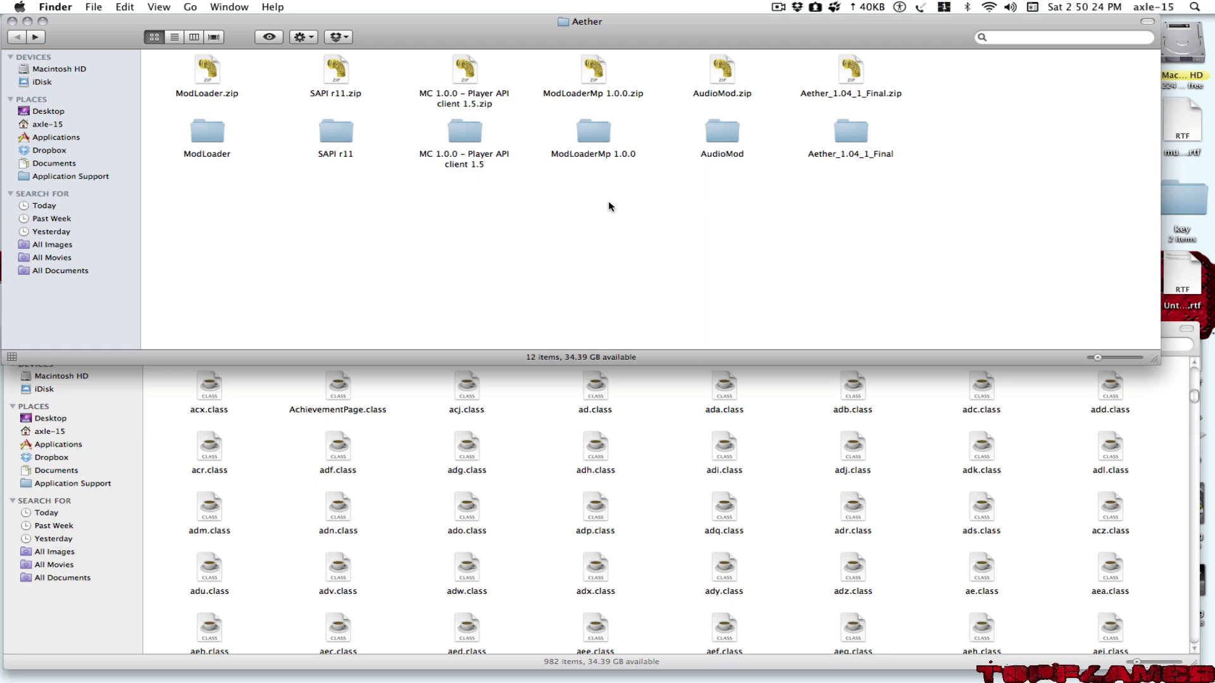
Step: Move all nine ModLoaderMp 1.0.0 class files into minecraft.jar, replacing duplicates, and clean up the icons
double_click(595, 133)
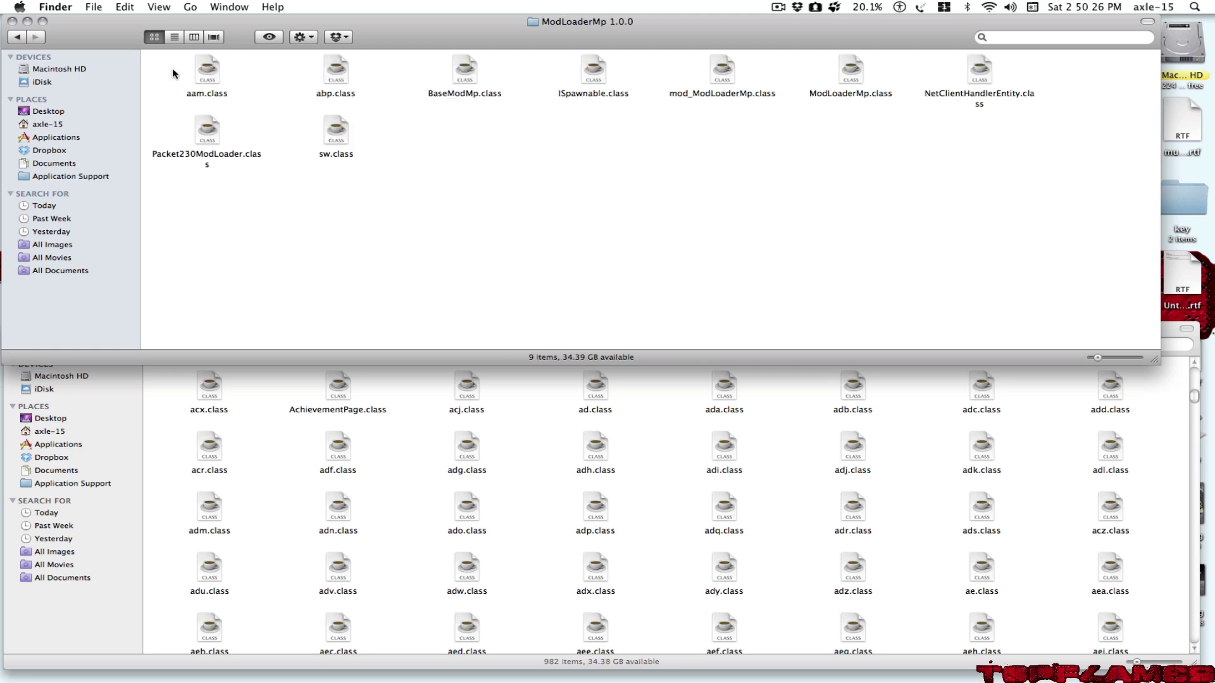
left_click_drag(184, 63, 1107, 222)
left_click_drag(323, 130, 534, 465)
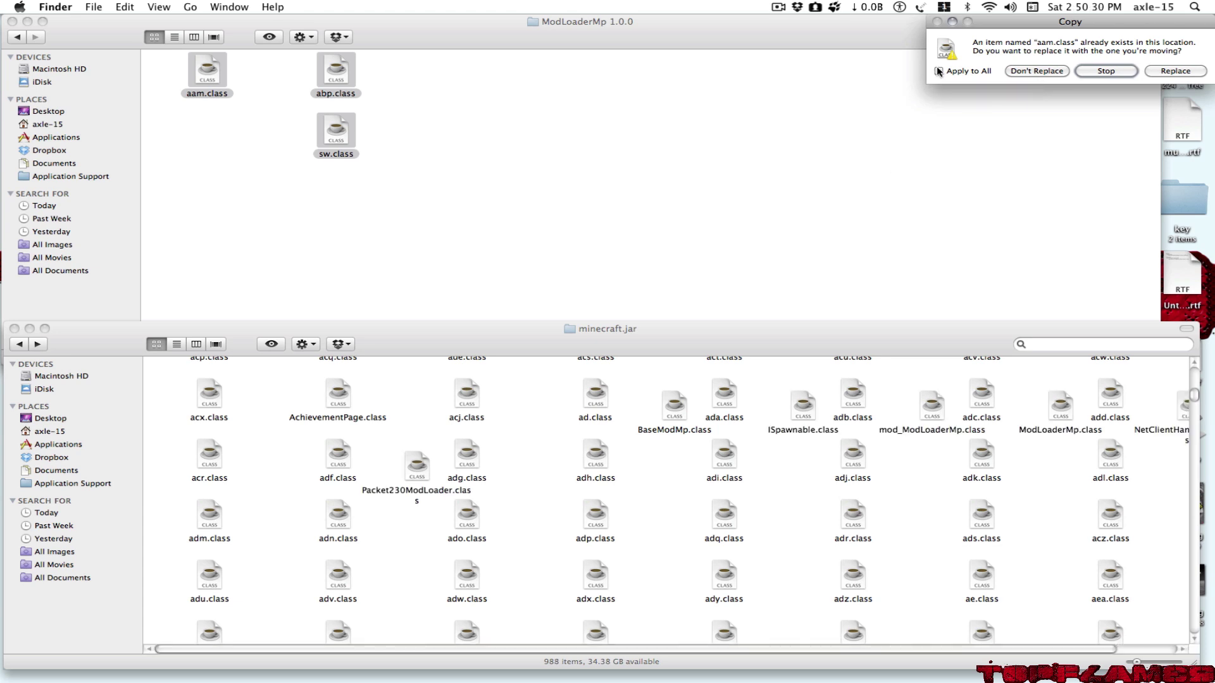
left_click(1181, 71)
right_click(544, 453)
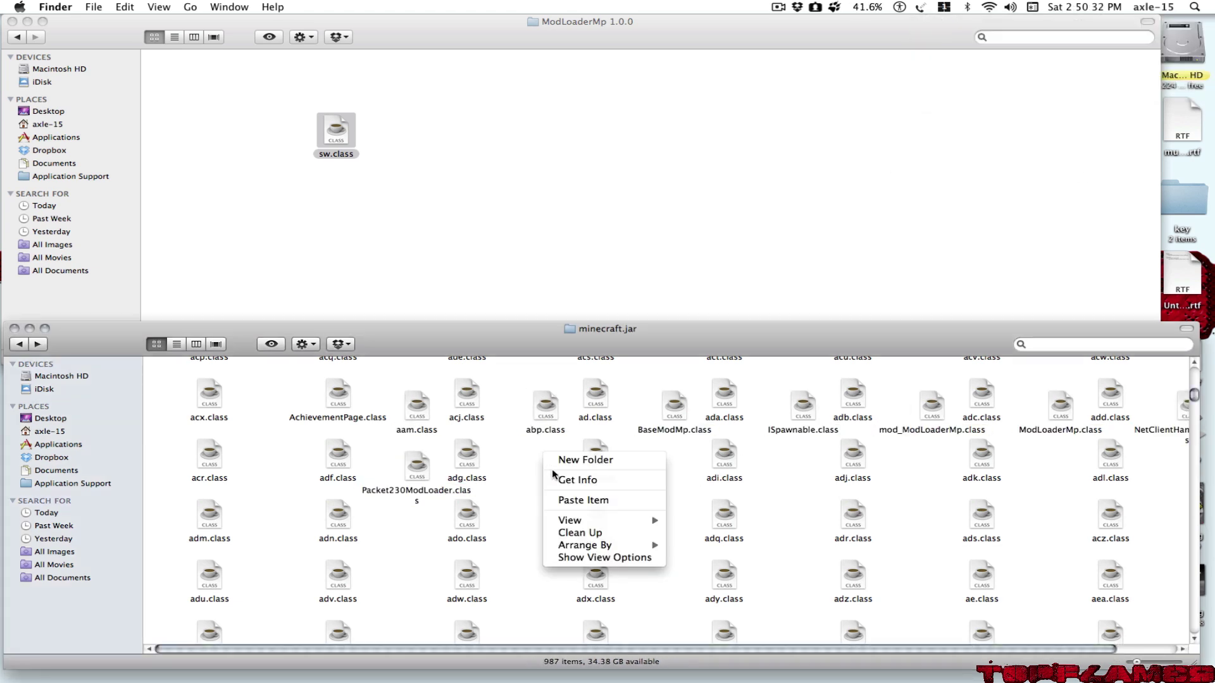
left_click(591, 532)
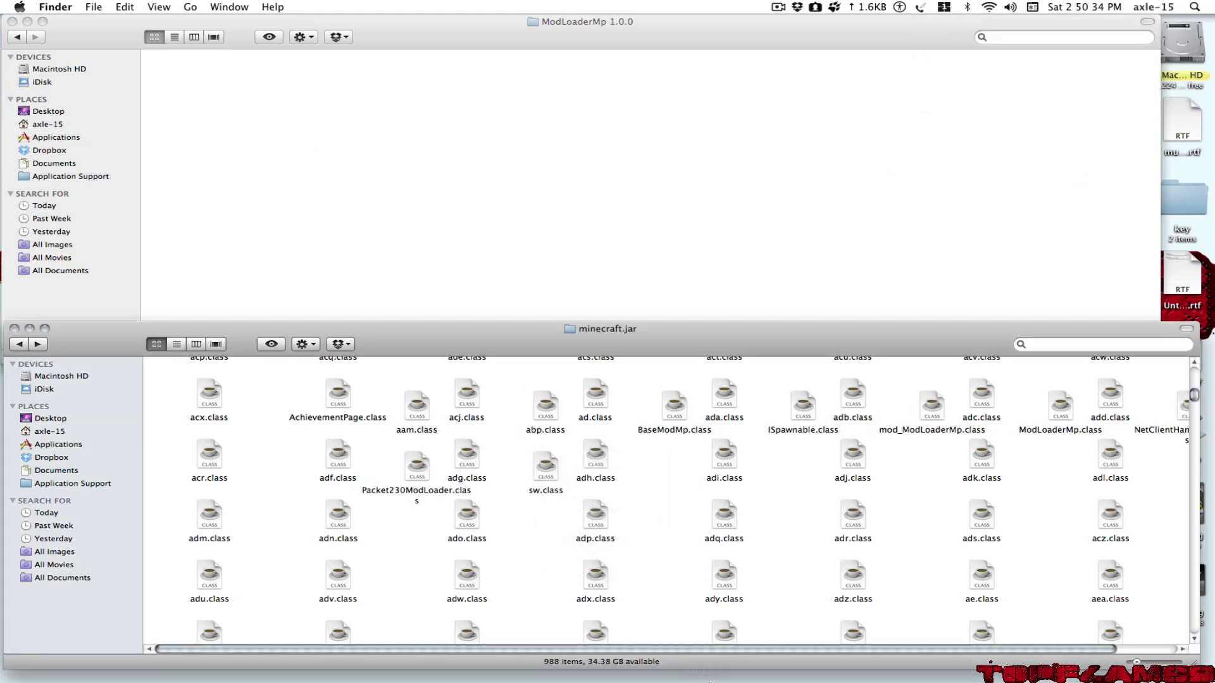
Step: Return the ModLoaderMp window to the Aether folder
mouse_move(676, 660)
left_click(317, 184)
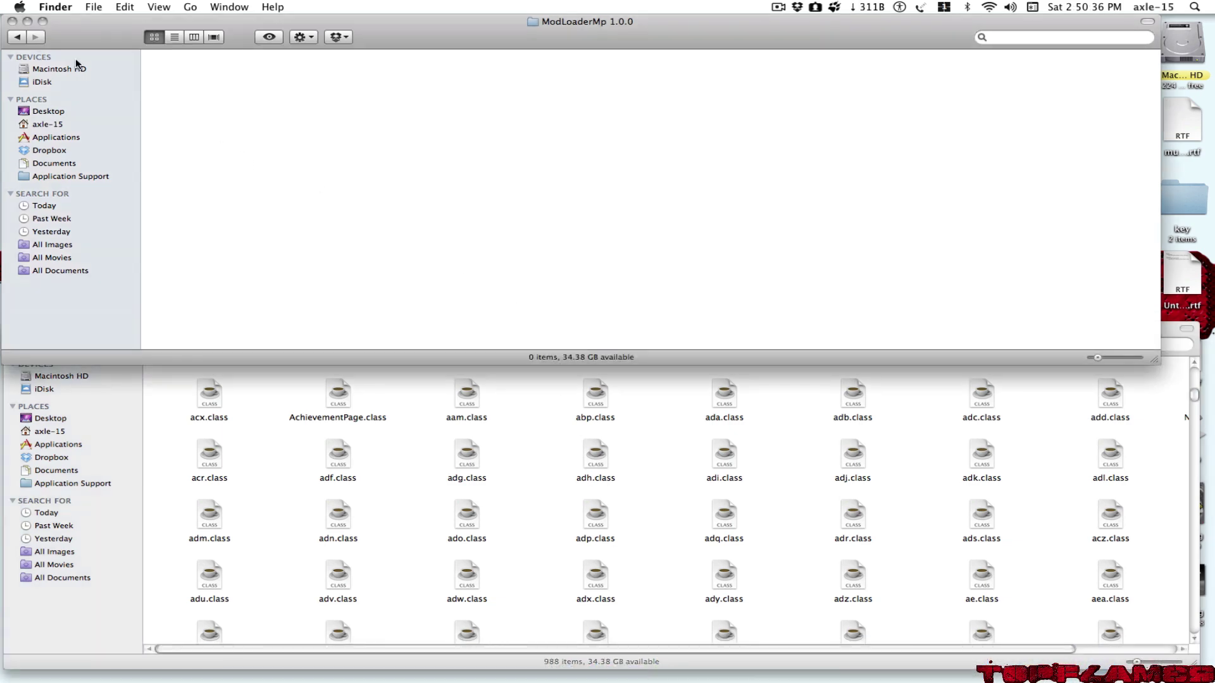
left_click(19, 40)
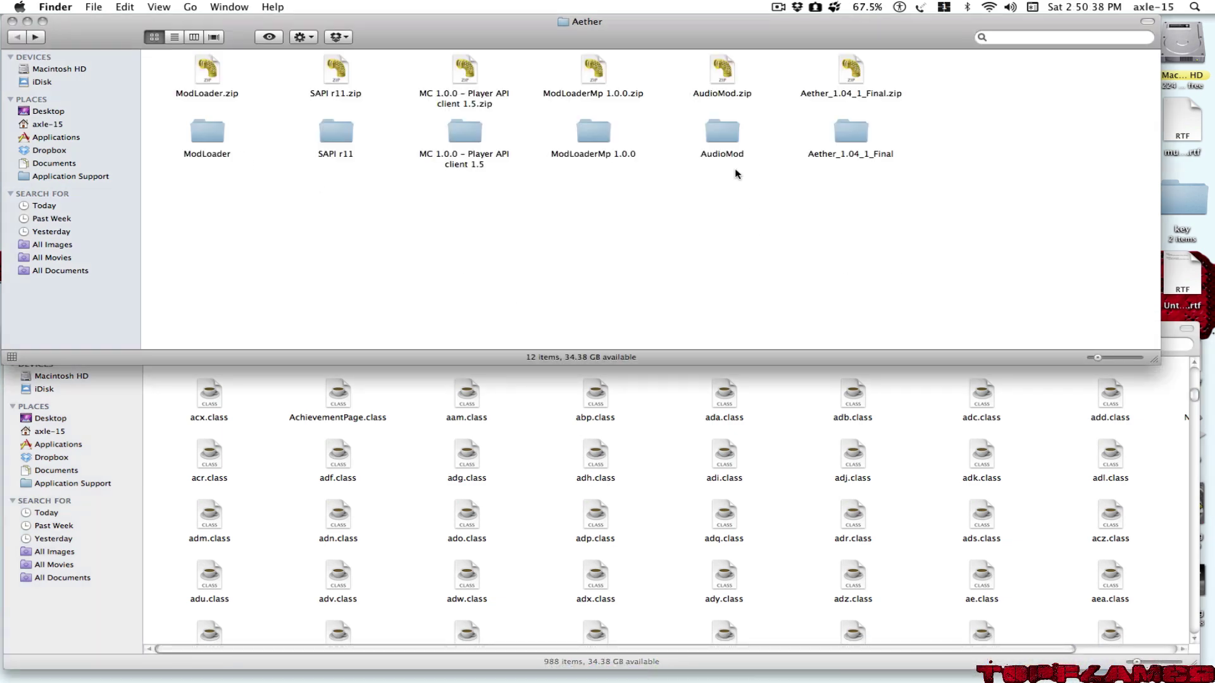
Step: Open the AudioMod folder, log in to launch Minecraft, and move the game window to the top right
double_click(726, 135)
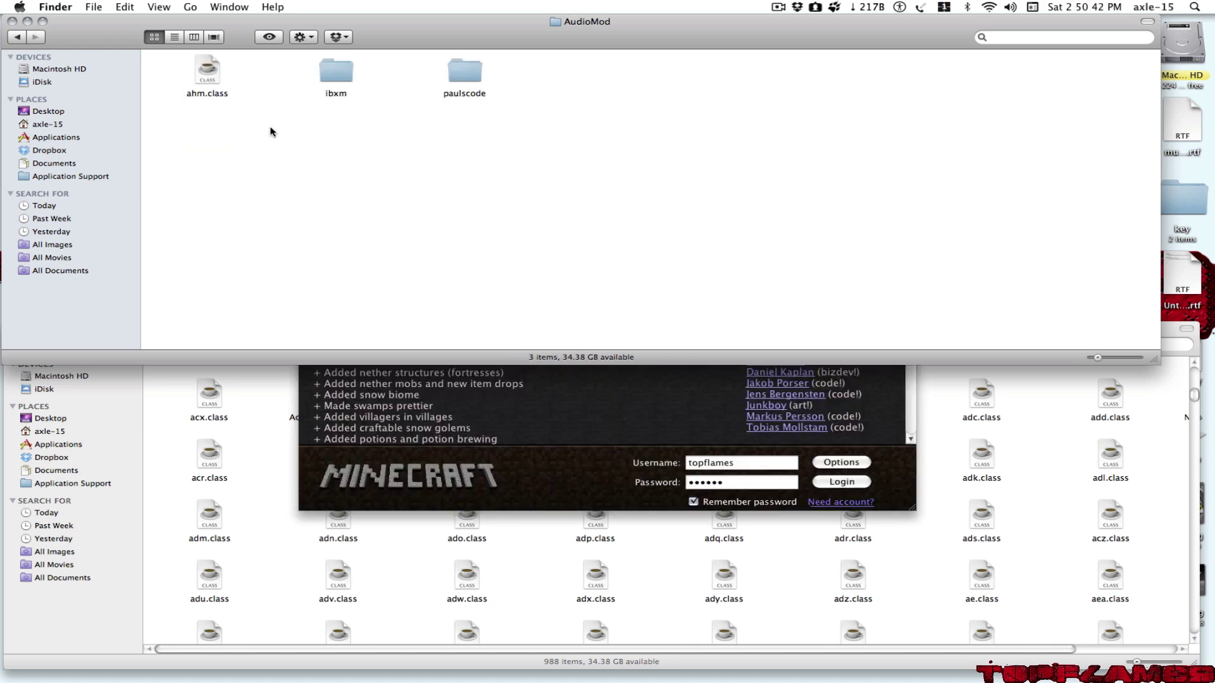
left_click(842, 483)
left_click(233, 126)
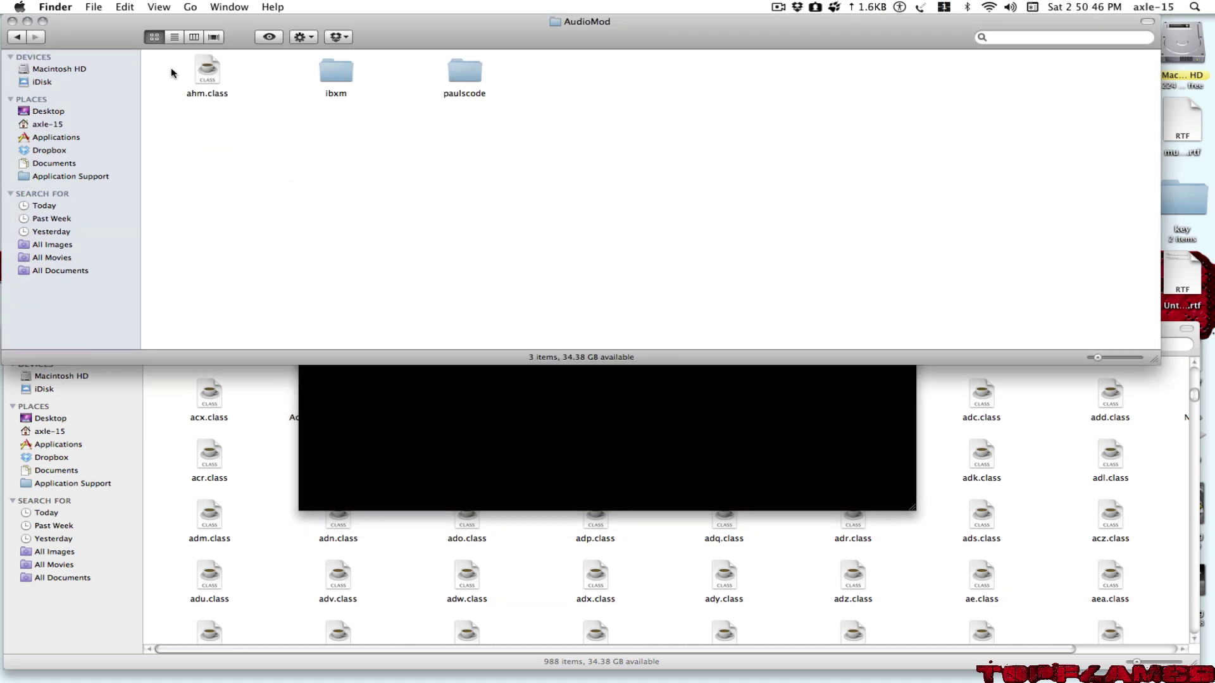
left_click(601, 407)
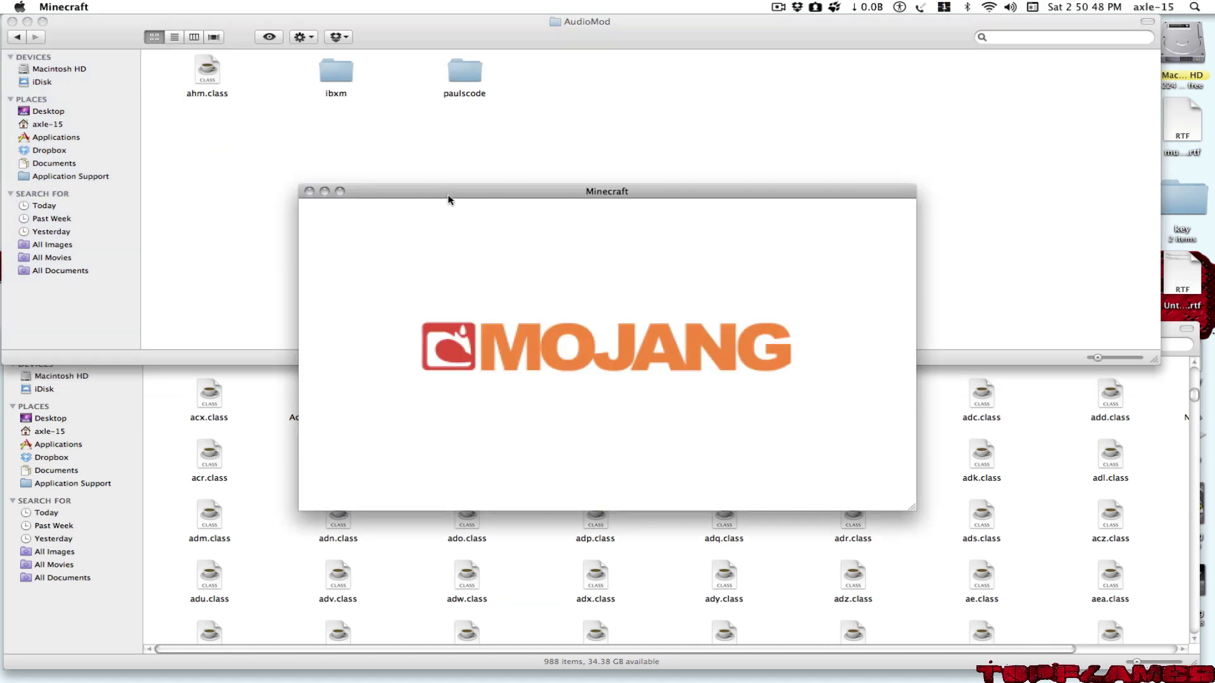
left_click_drag(448, 199, 651, 14)
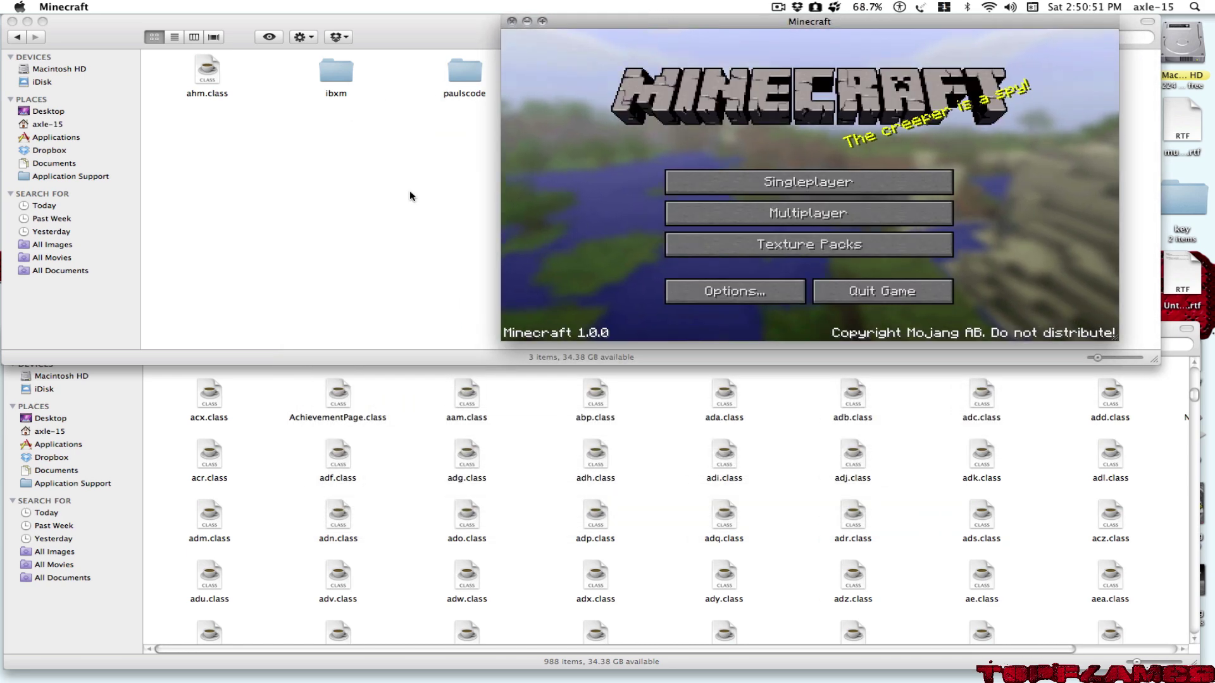
left_click(372, 199)
Step: Move ahm.class and ibxm into minecraft.jar, replacing the old ahm.class, and clean up the icons
left_click_drag(169, 71, 532, 441)
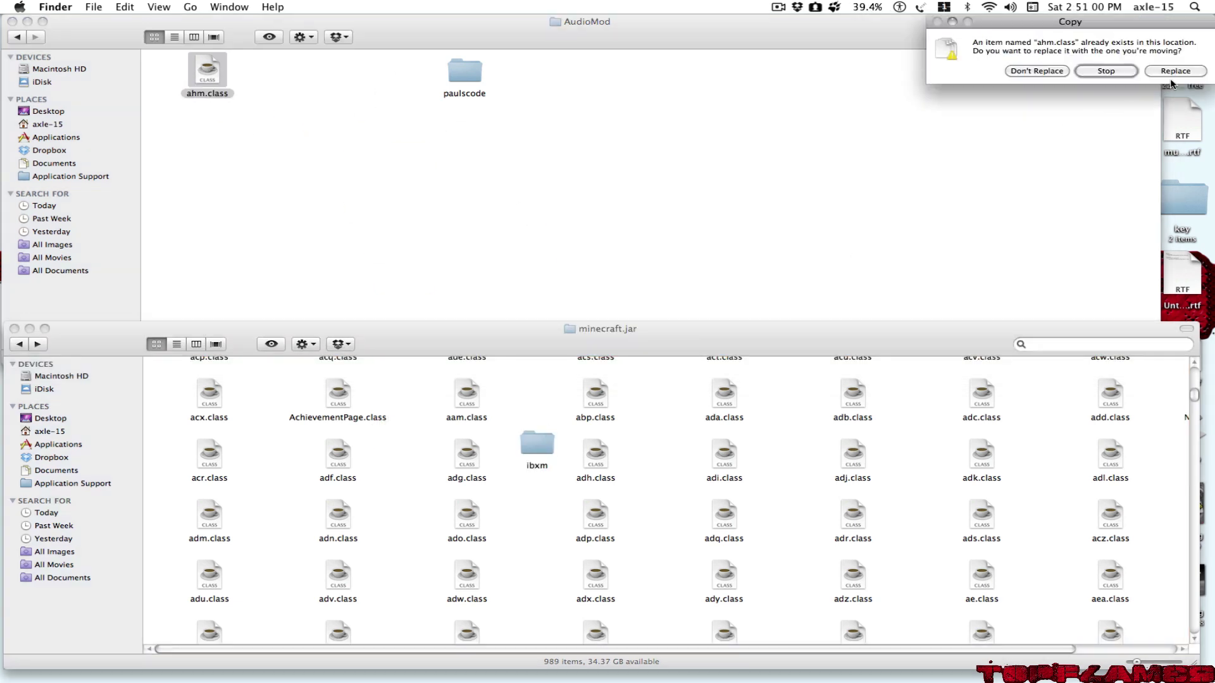
left_click(1175, 70)
right_click(667, 426)
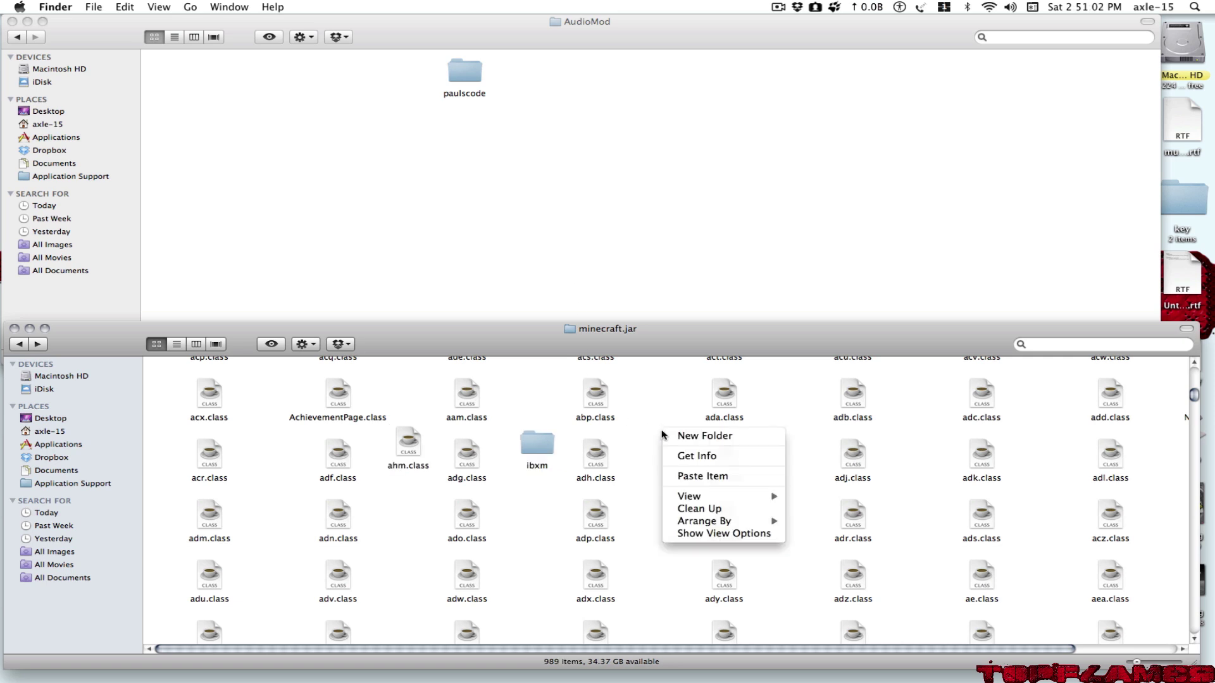
left_click(680, 504)
Step: Raise and enlarge the minecraft.jar window to fill the screen
left_click_drag(726, 358, 726, 144)
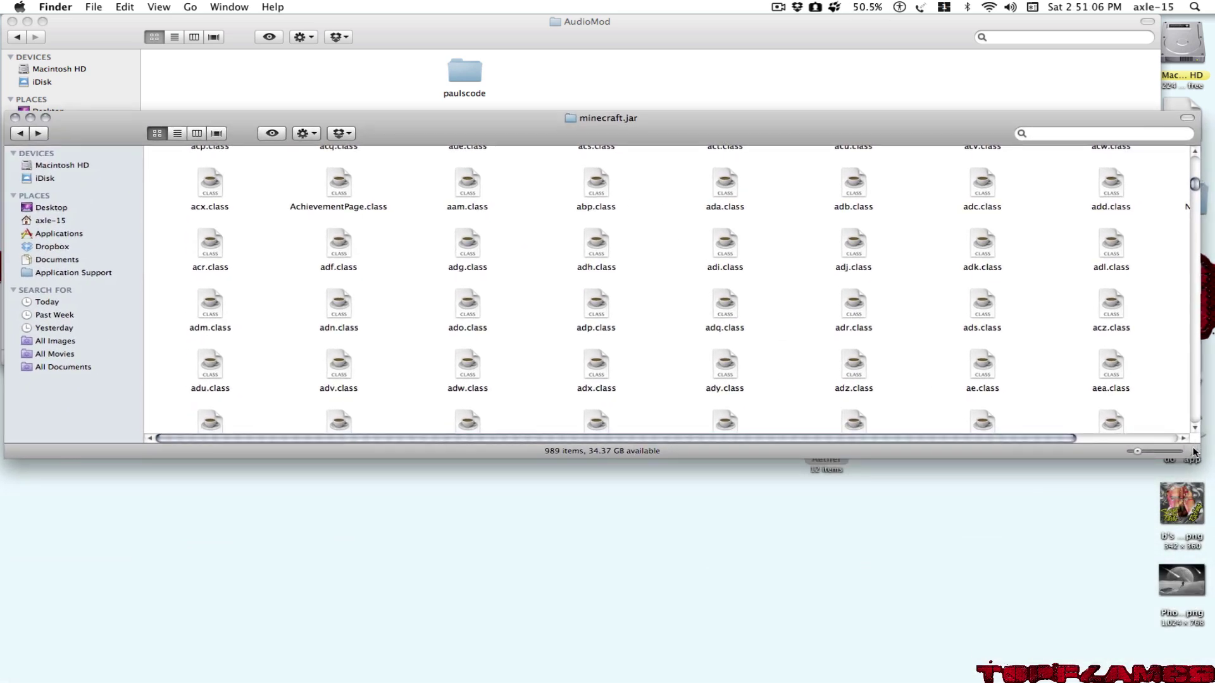
left_click_drag(1193, 453, 1207, 678)
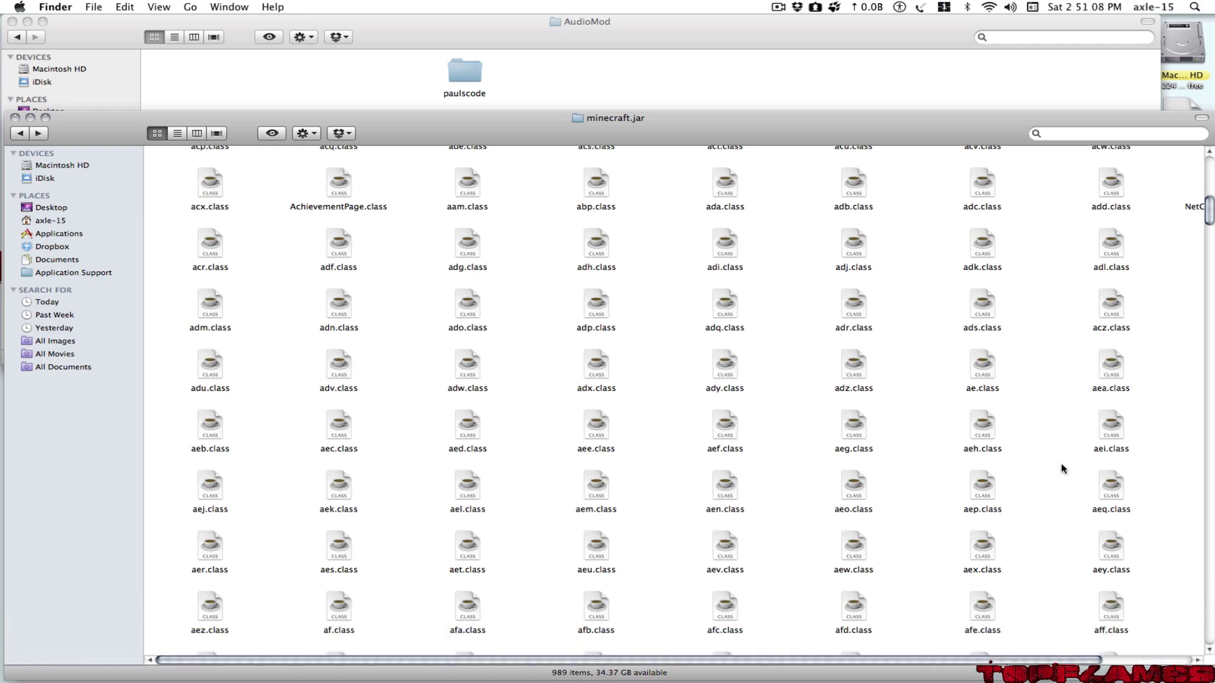
scroll(894, 367, "down", 15)
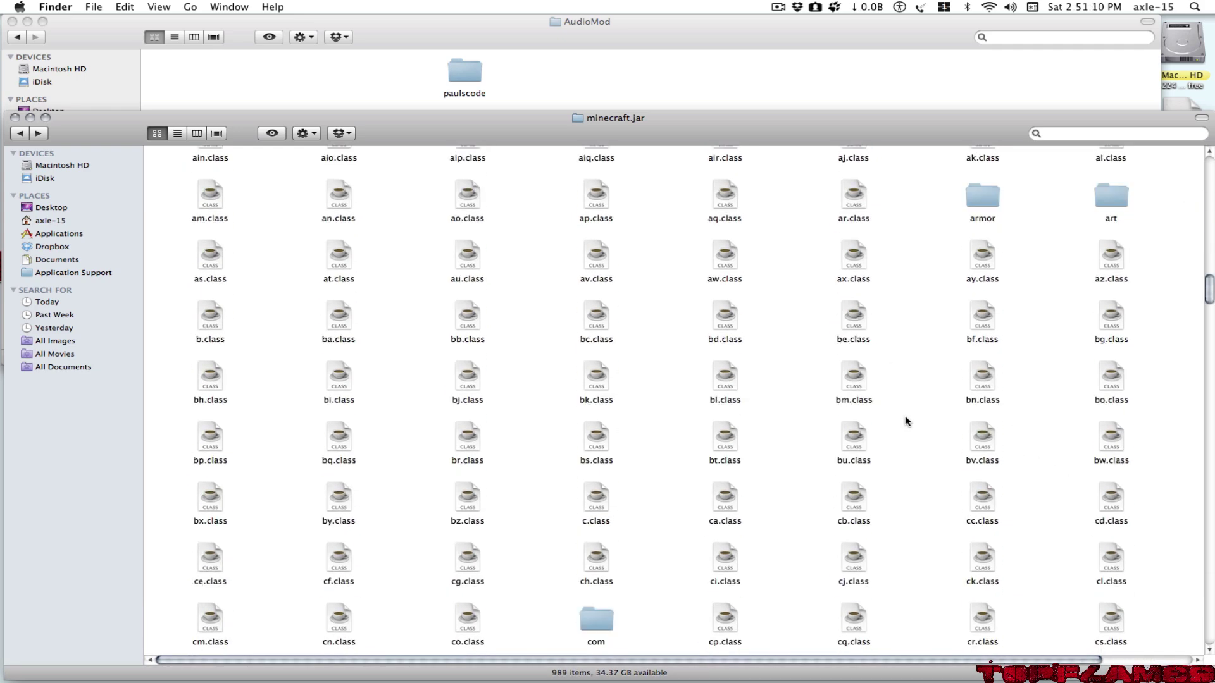
scroll(907, 420, "down", 4)
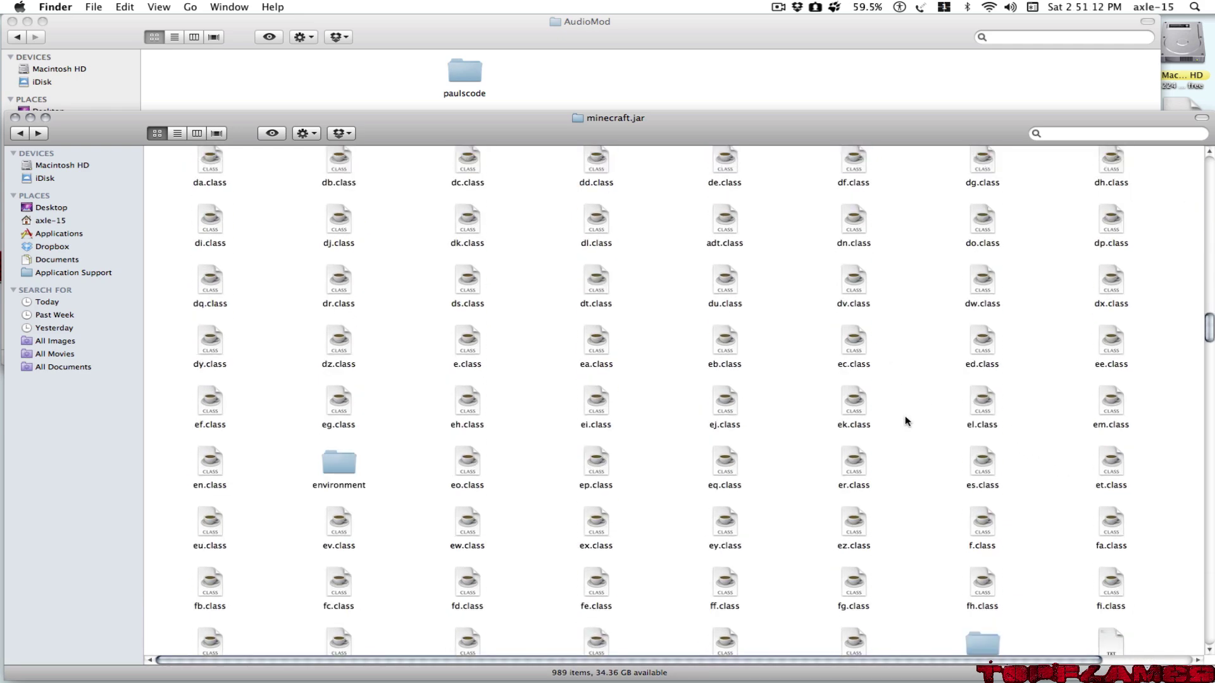
Step: Search 'pauls' within minecraft.jar and open its paulscode > sound > codecs folder
left_click(1064, 135)
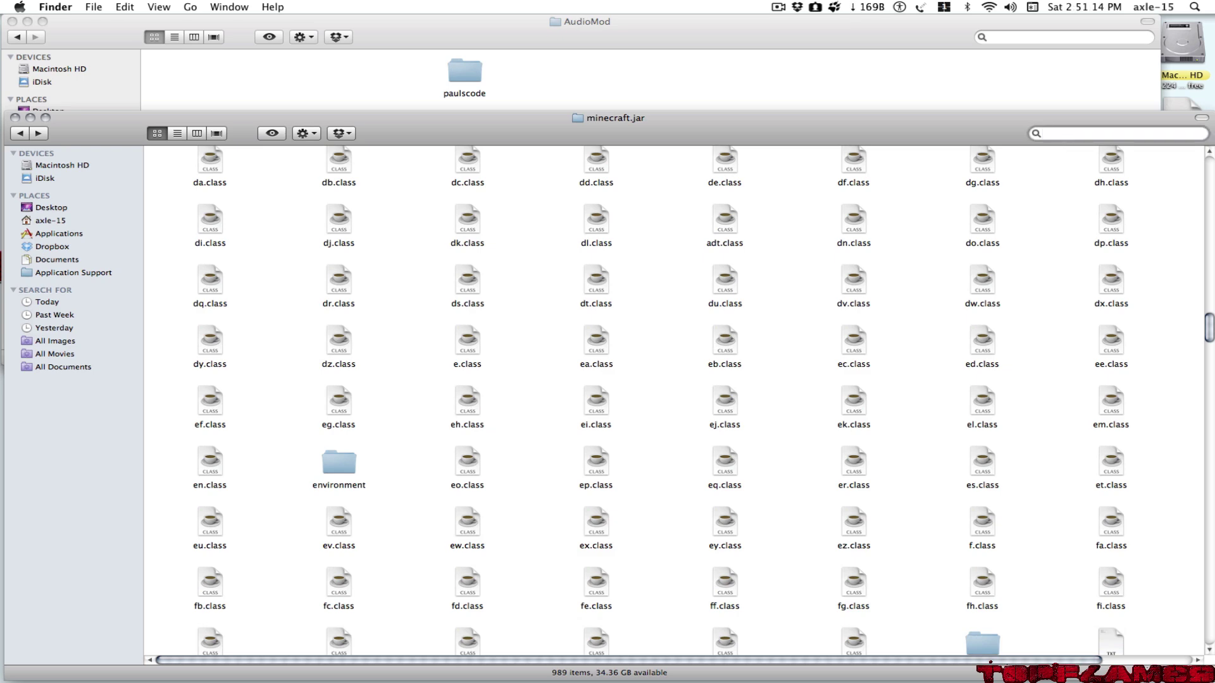
type("paul")
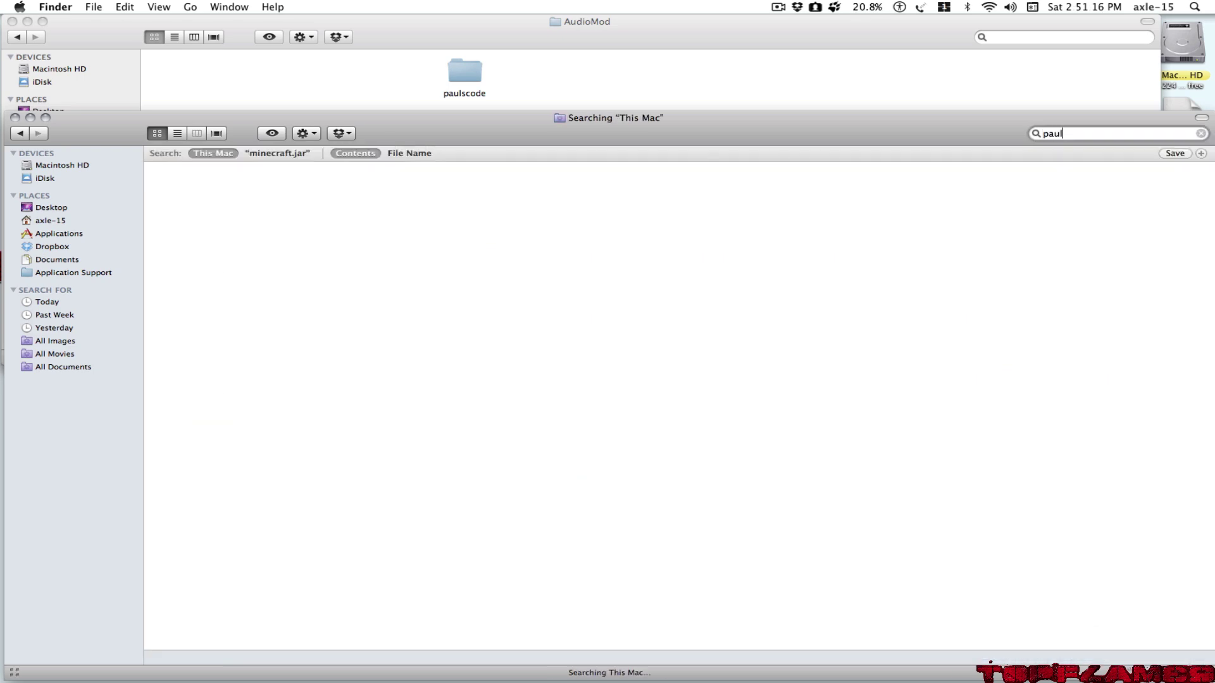
type("s")
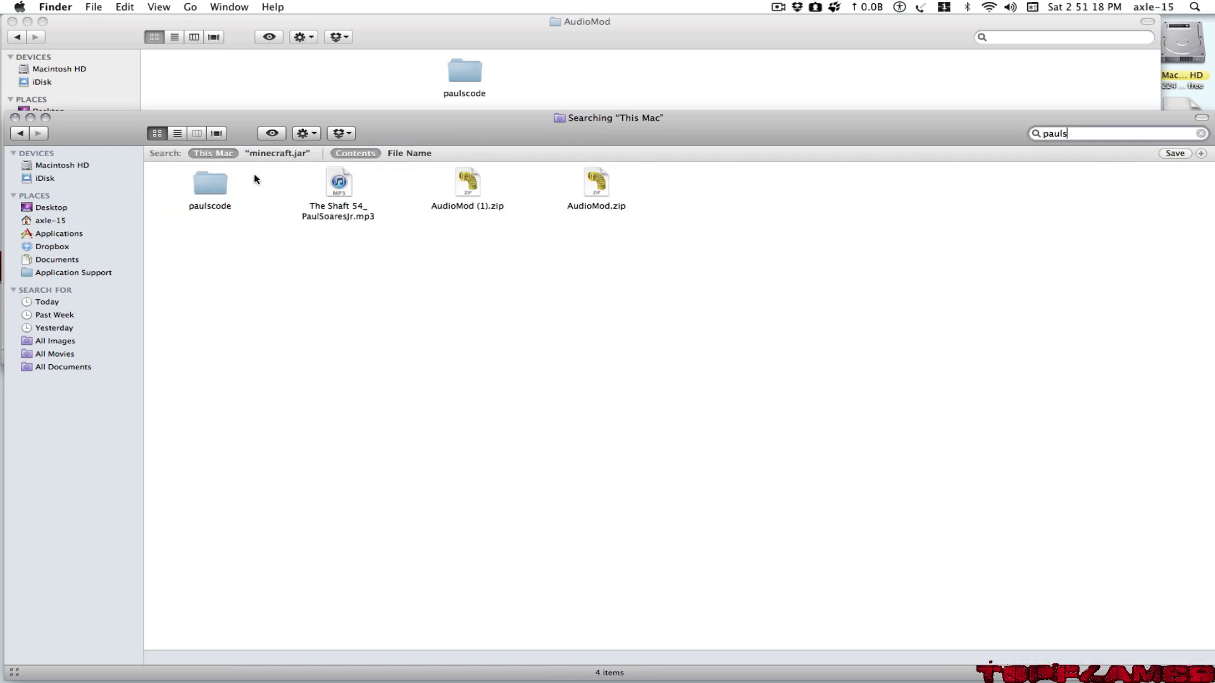
left_click(253, 153)
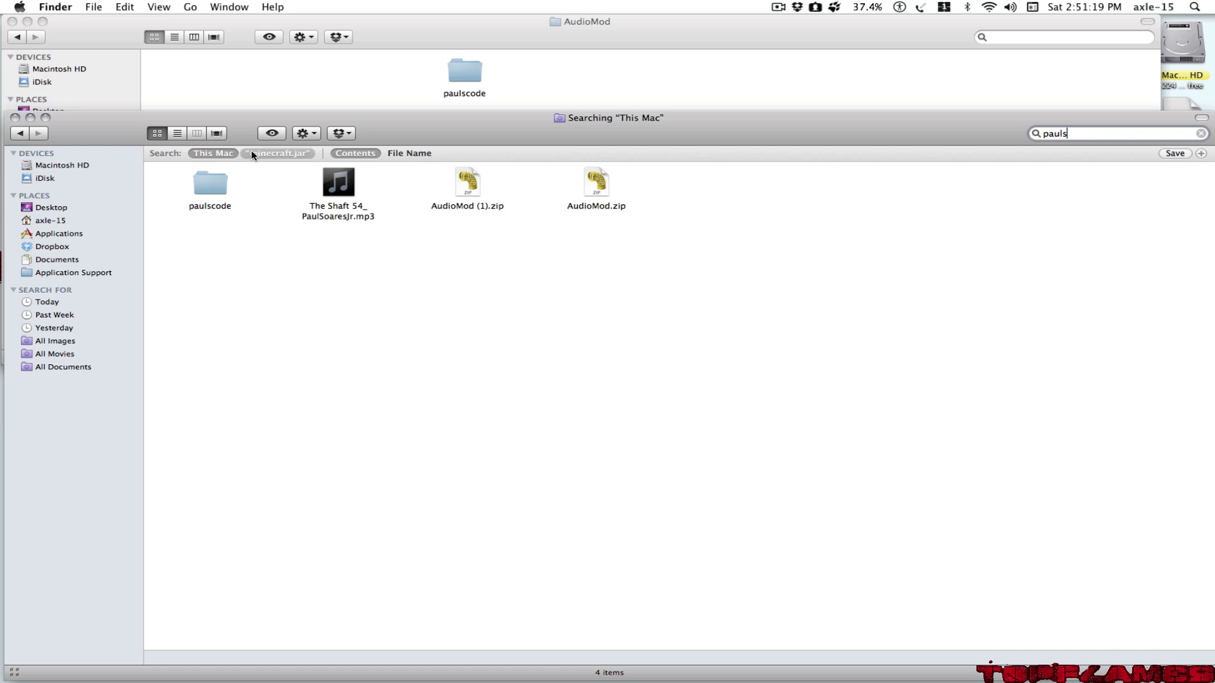
double_click(218, 187)
double_click(212, 167)
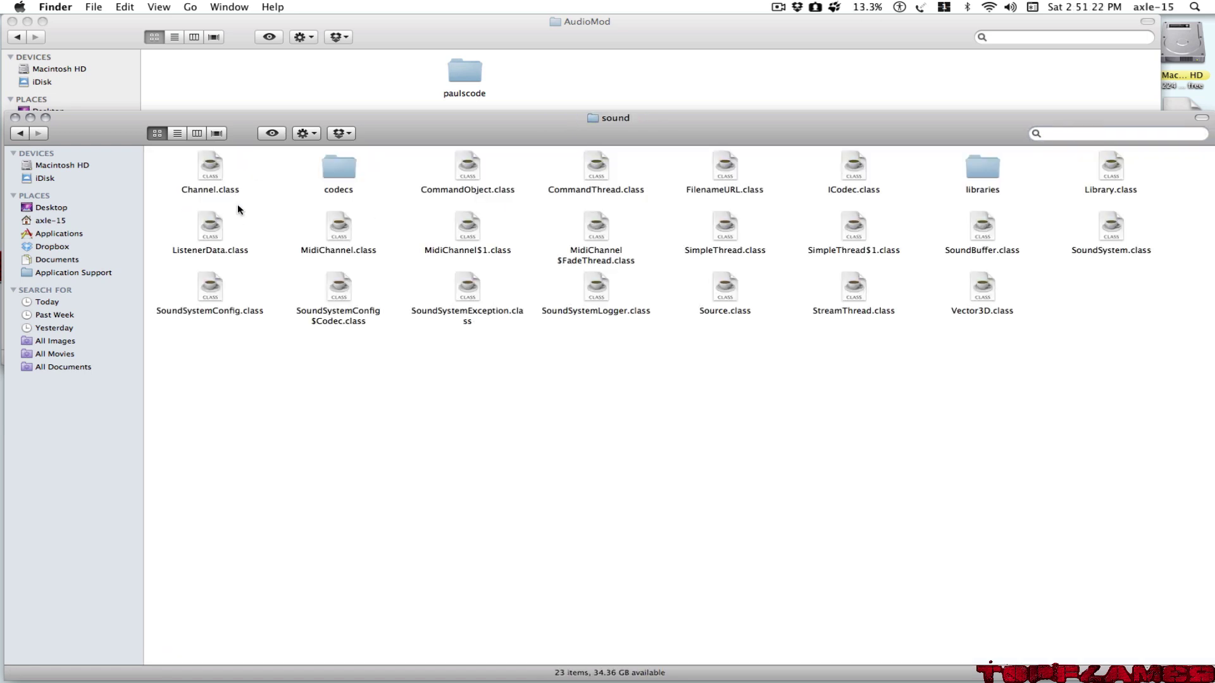
double_click(338, 172)
Step: Open AudioMod's paulscode > sound > codecs and move CodecIBXM.class into minecraft.jar's codecs folder
left_click(382, 79)
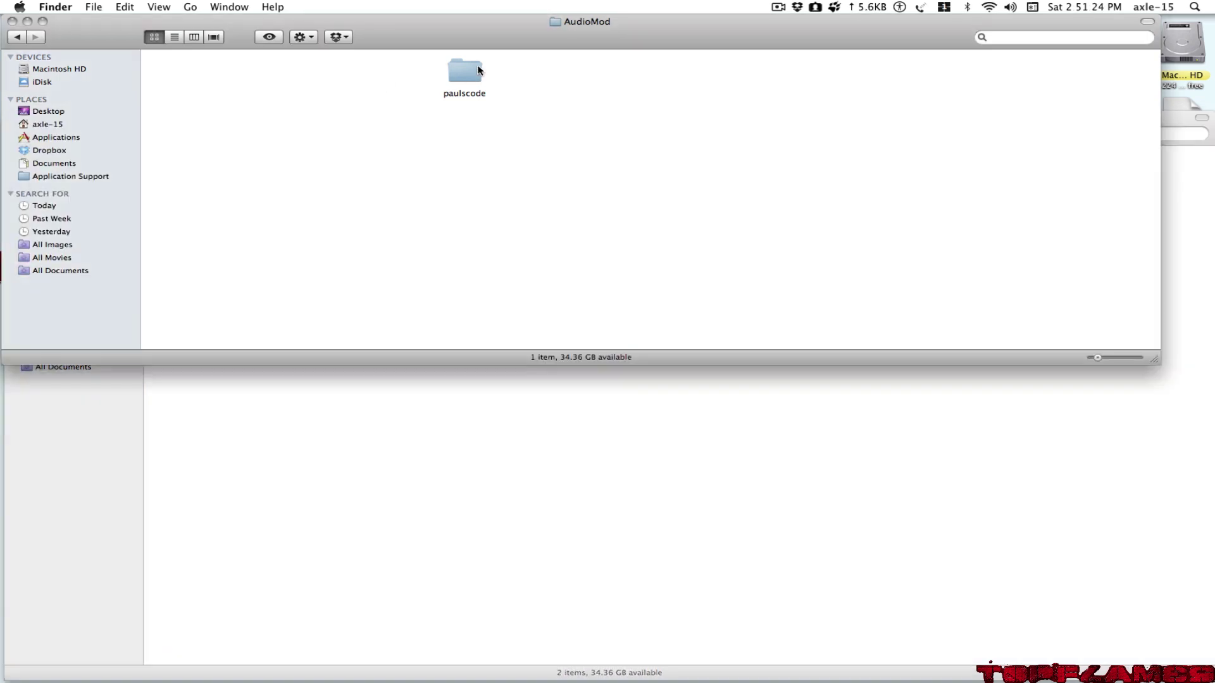
double_click(461, 79)
double_click(217, 73)
double_click(218, 74)
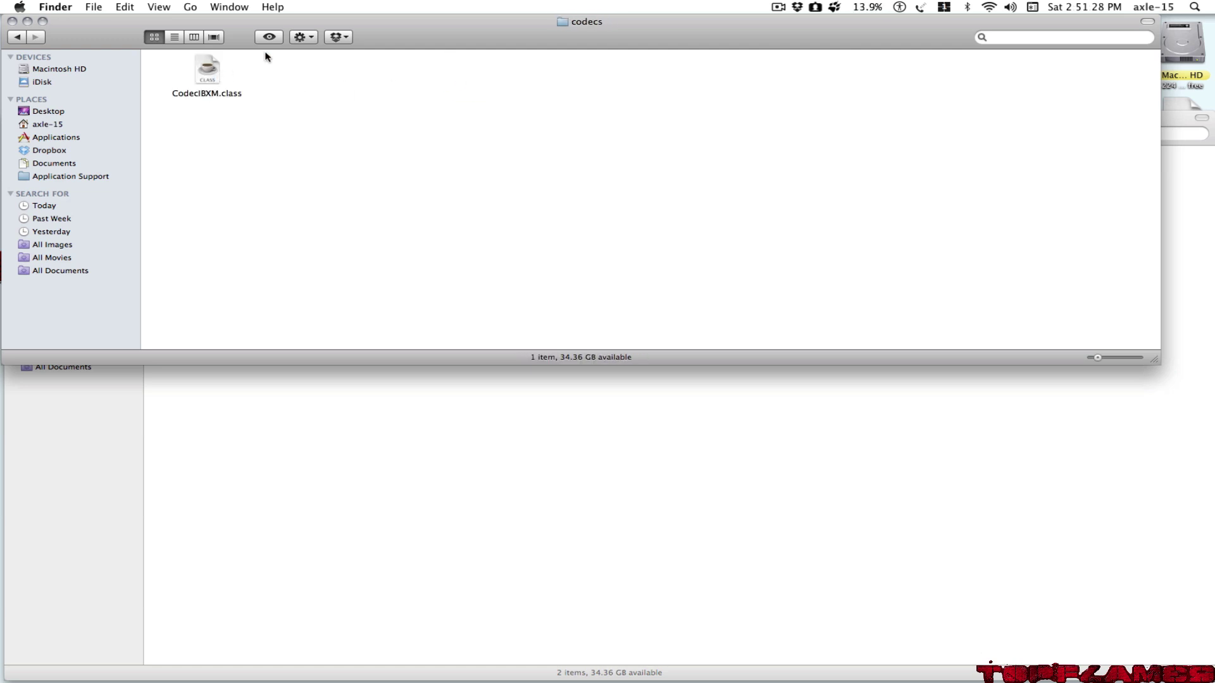
left_click(317, 400)
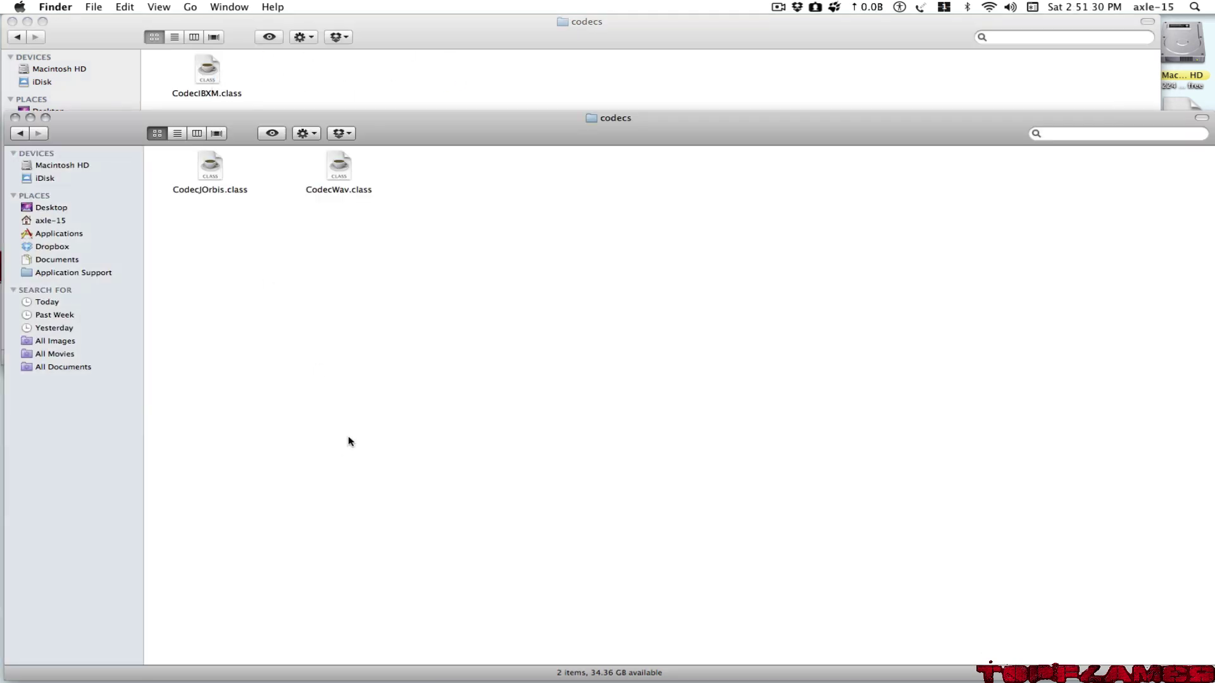
left_click_drag(206, 72, 454, 174)
Step: Navigate the minecraft.jar window back out of codecs and clear the search
left_click(332, 62)
left_click(246, 429)
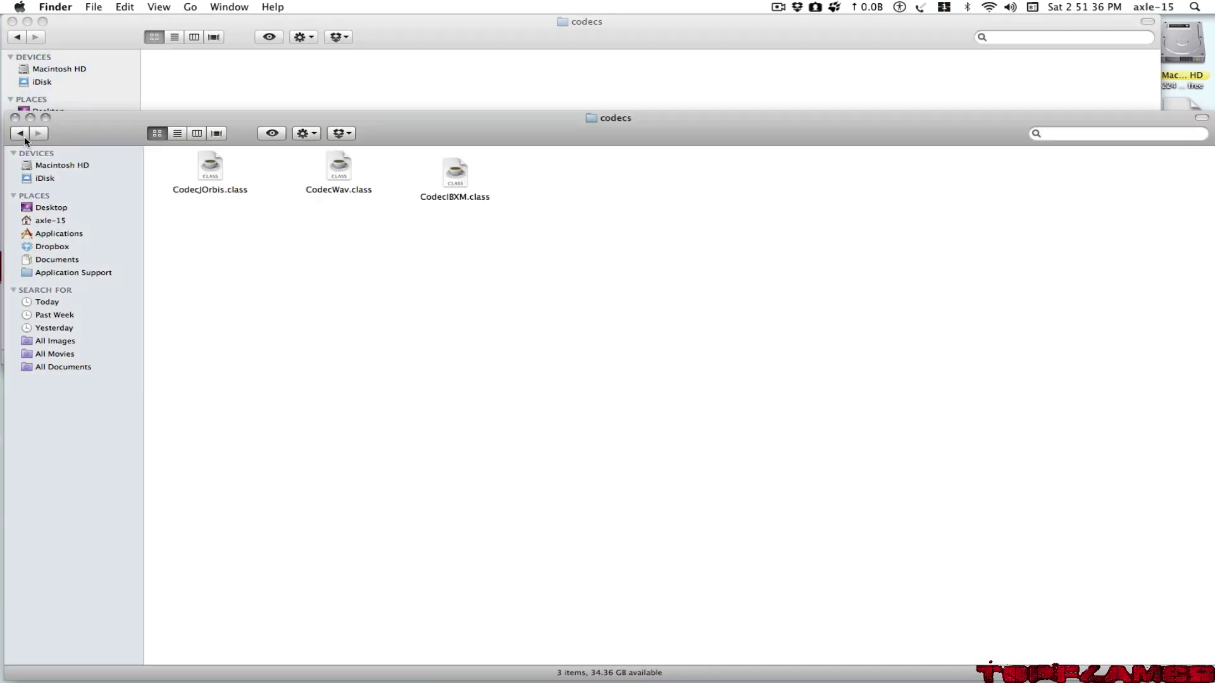
left_click(24, 135)
left_click(24, 135)
left_click(24, 135)
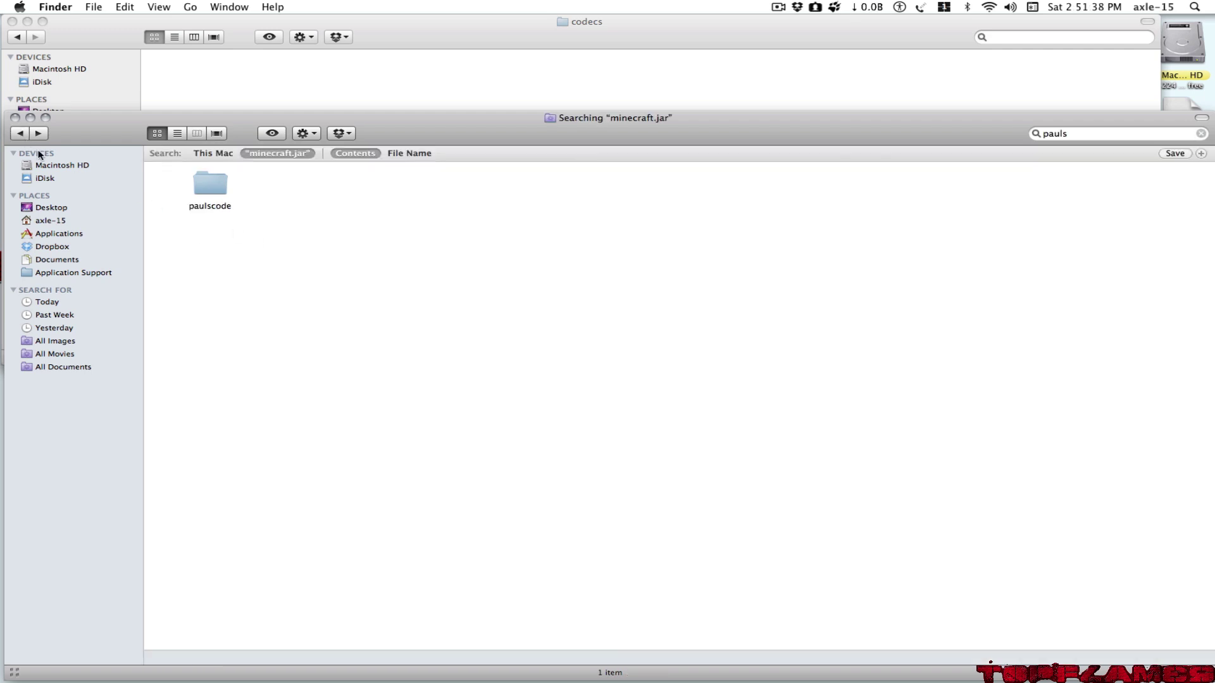
left_click(1200, 133)
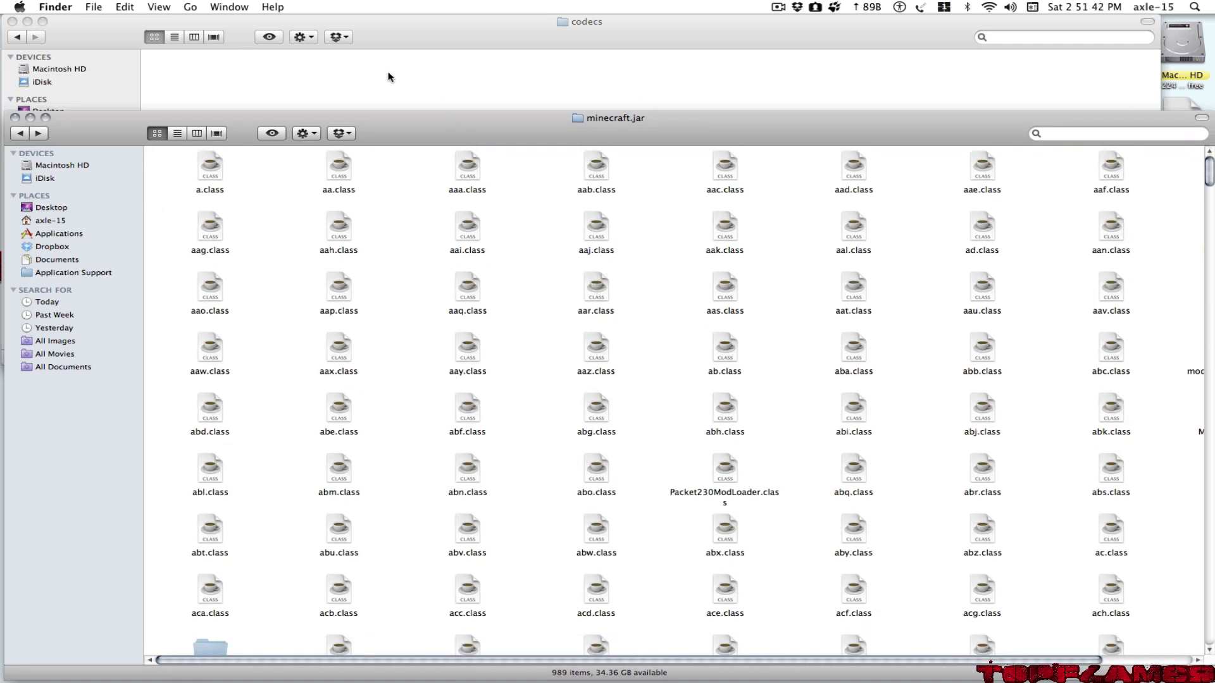
Step: Step the AudioMod codecs window back up to the Aether folder
left_click(389, 77)
left_click(19, 38)
left_click(19, 37)
left_click(19, 38)
left_click(19, 37)
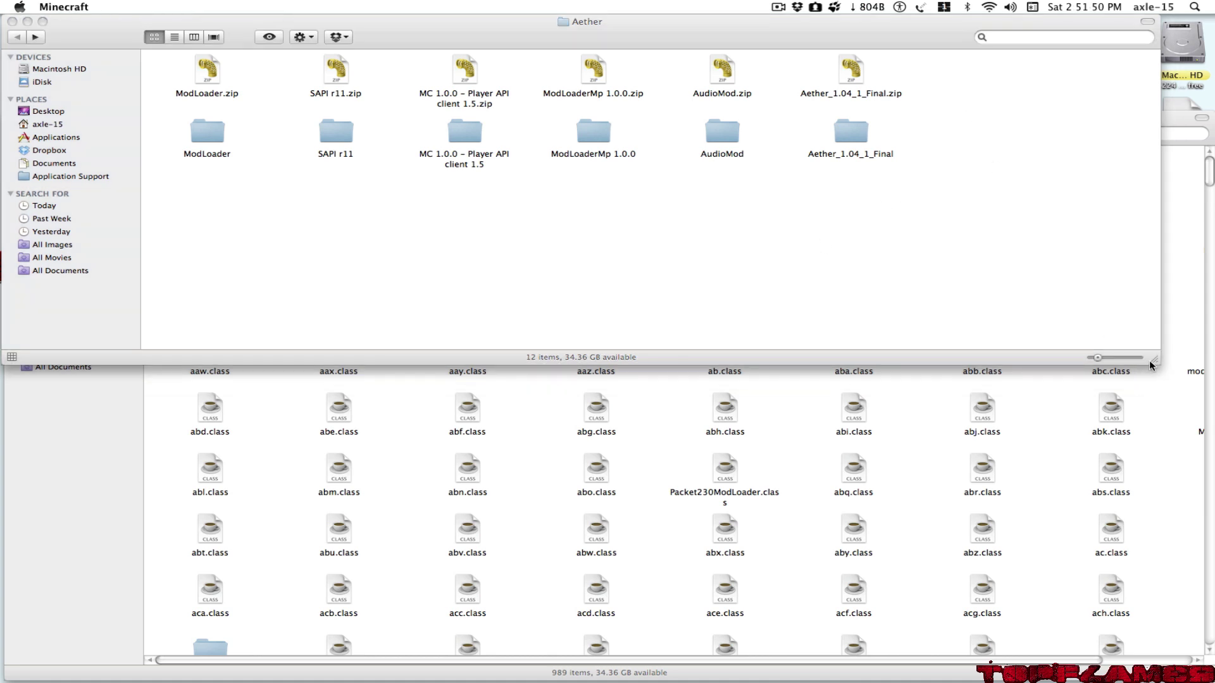
Step: Widen the Aether window, open Aether_1.04_1_Final, and log in through the Minecraft Launcher
left_click_drag(1156, 359, 1209, 352)
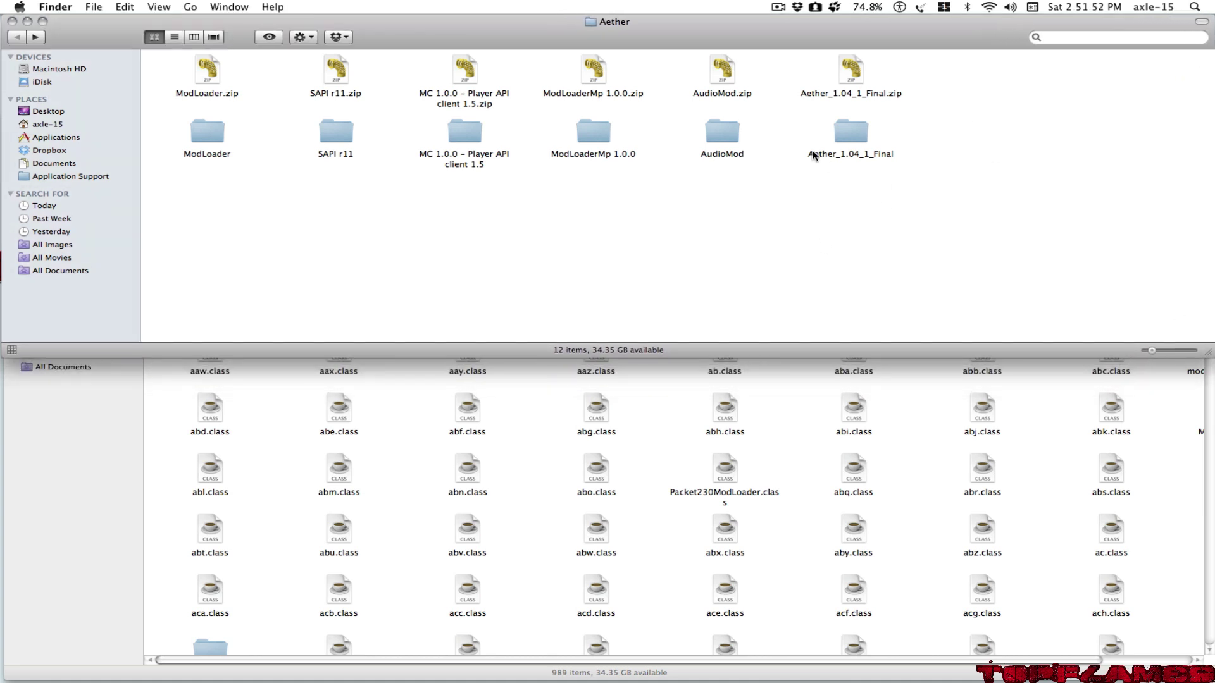
double_click(849, 134)
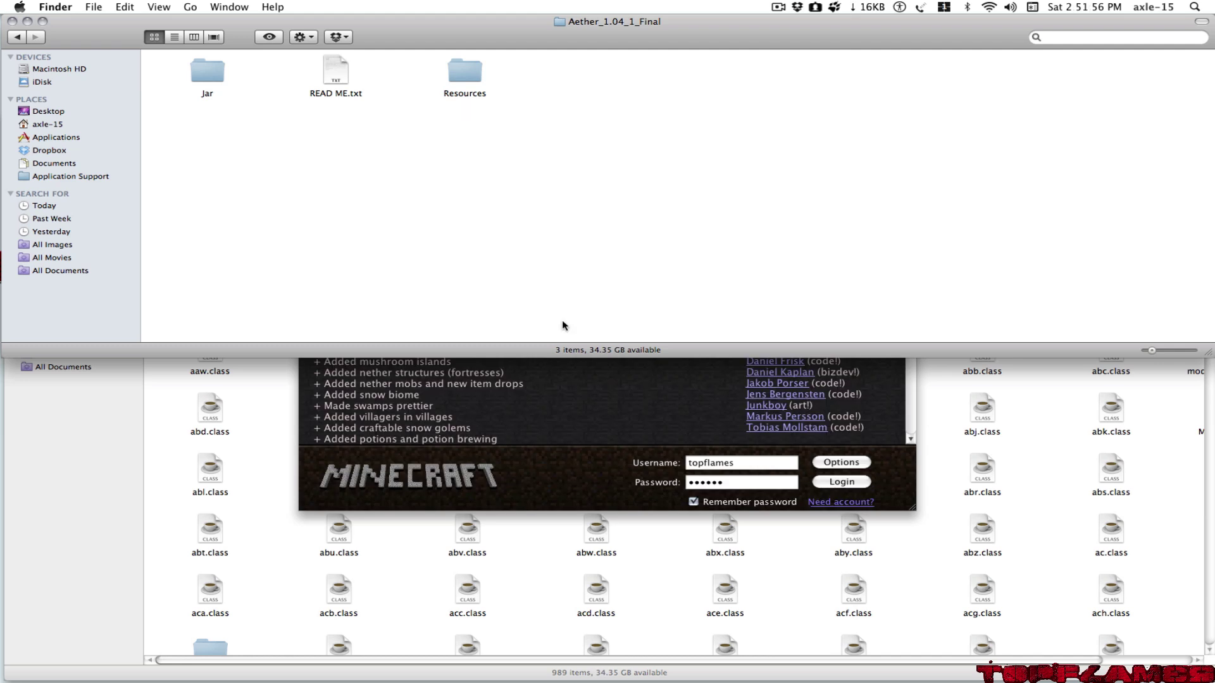
left_click(594, 440)
left_click(854, 482)
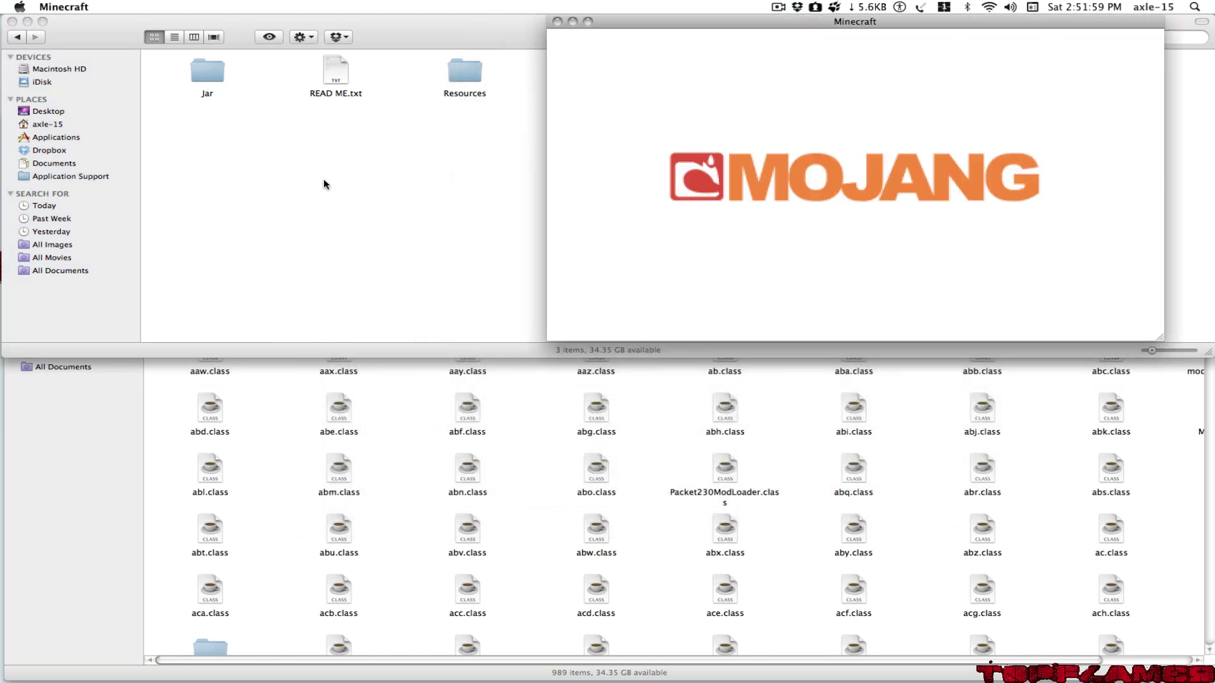
left_click(324, 184)
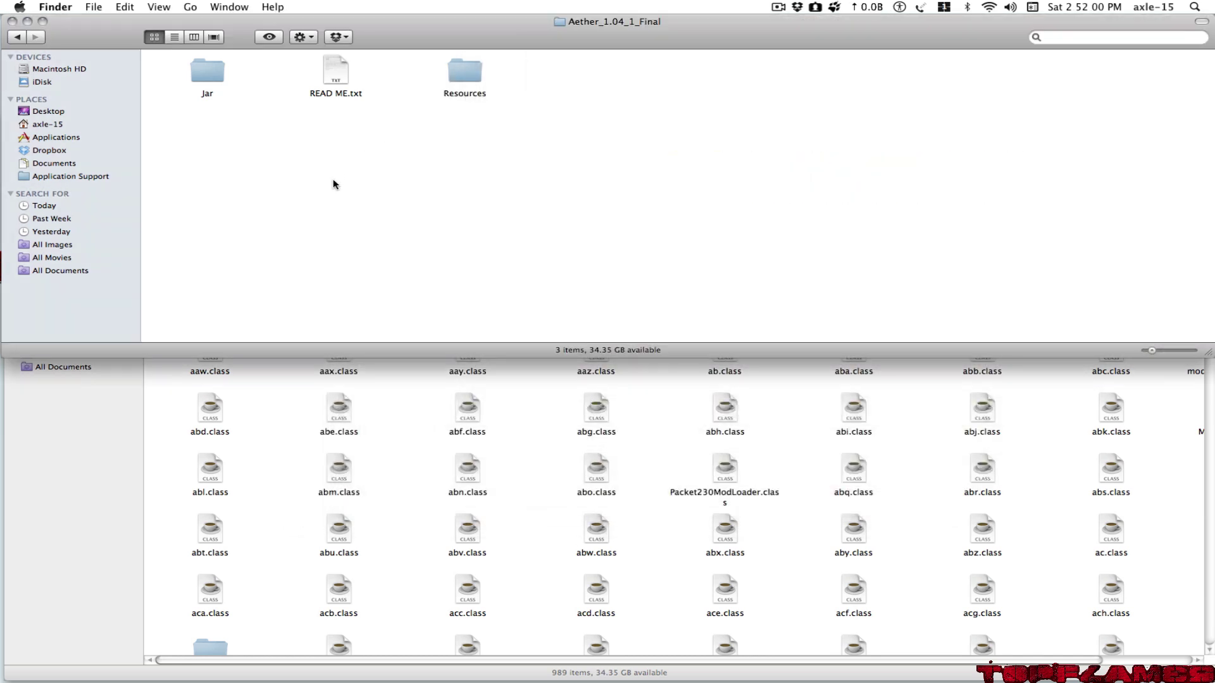
Step: Open the Jar folder and scroll to the top of its class files
double_click(204, 70)
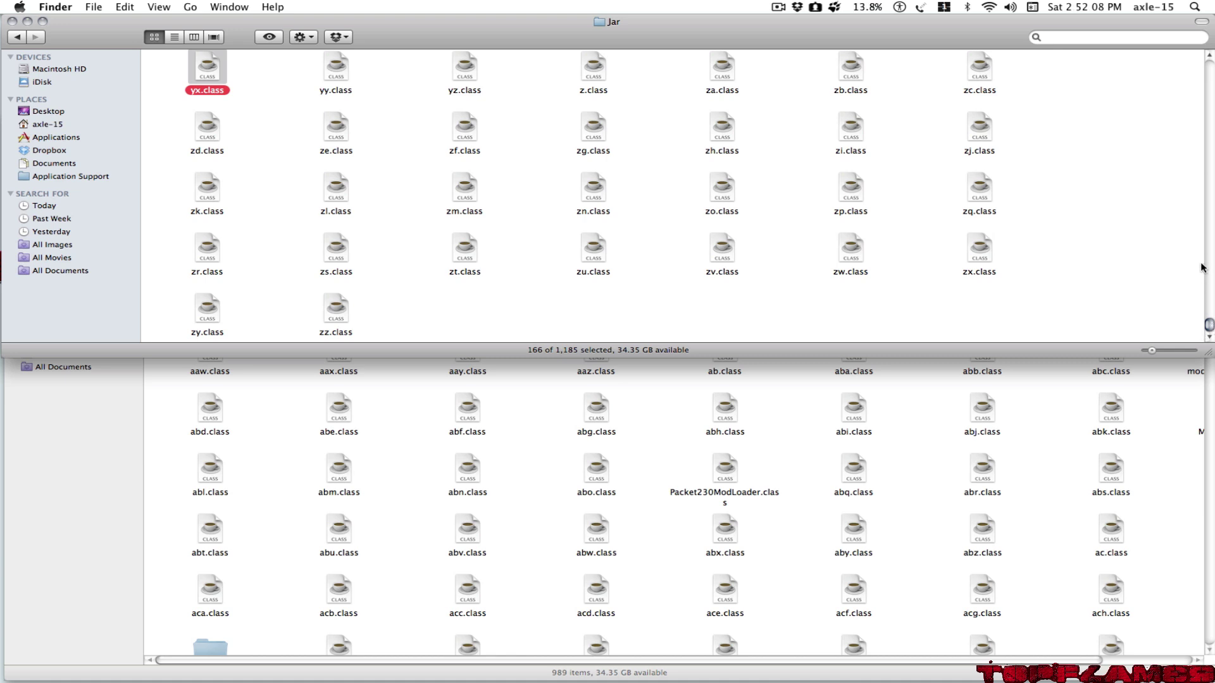
left_click(1202, 203)
scroll(1202, 254, "up", 20)
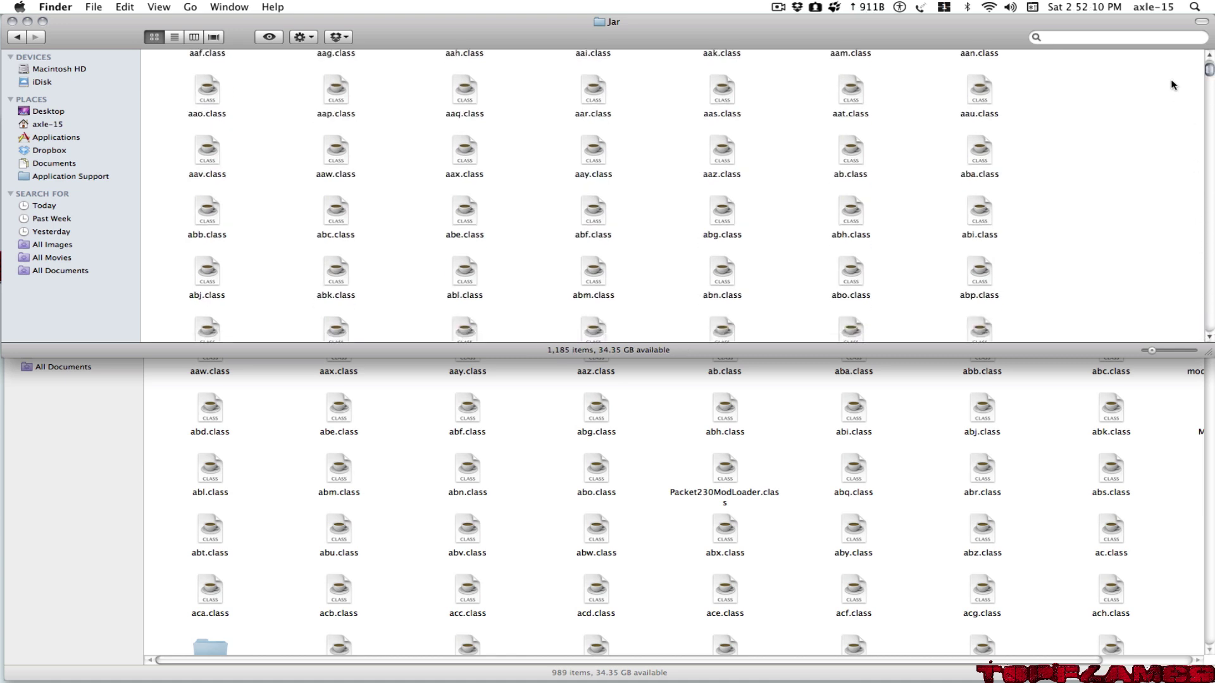
left_click_drag(1210, 69, 1208, 58)
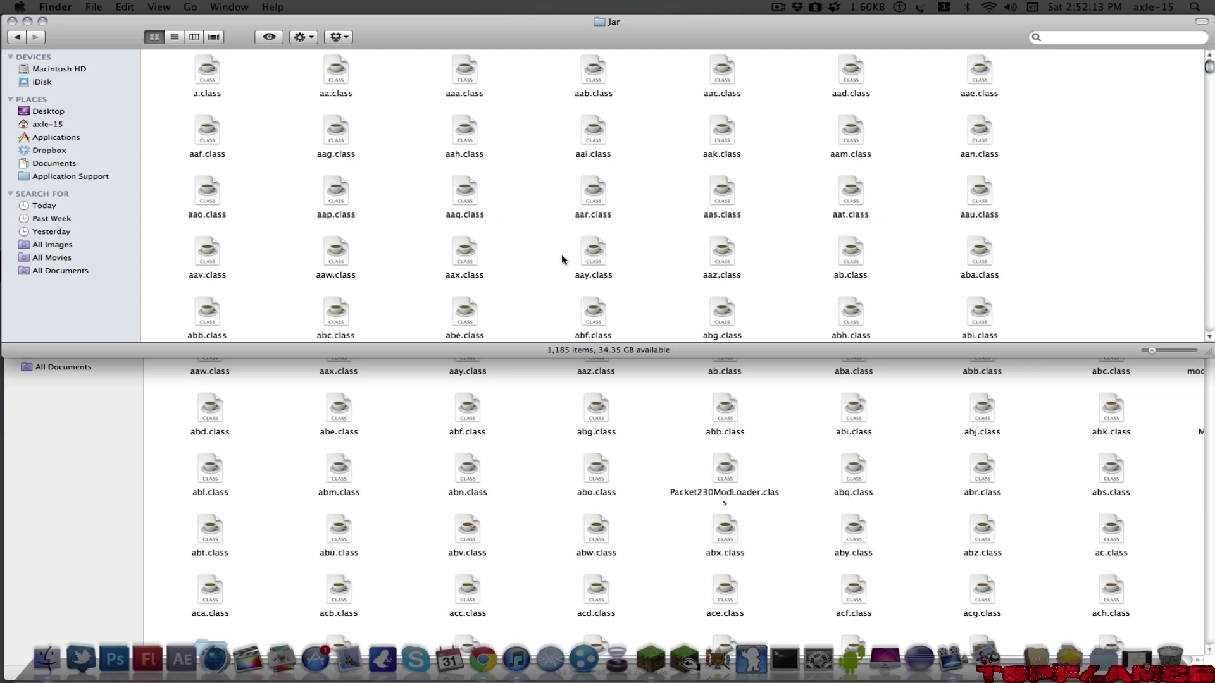
Step: Bring the Minecraft game window to the centre and dismiss the a.class warning
key("F9")
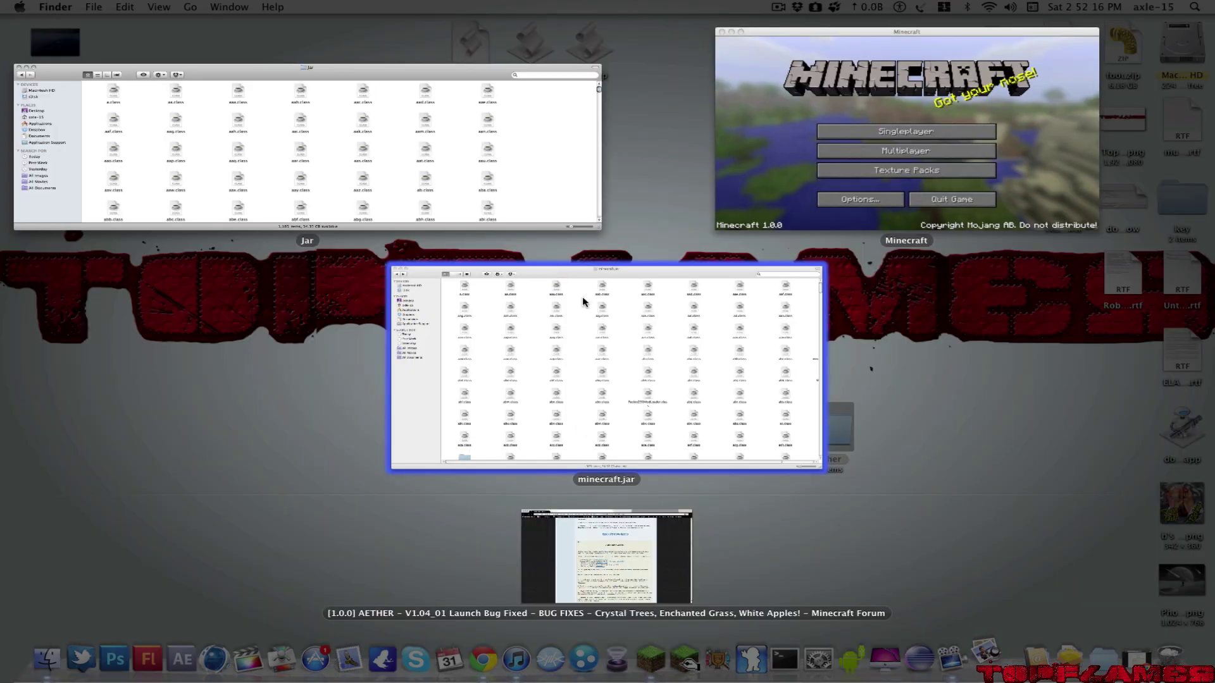
left_click(905, 120)
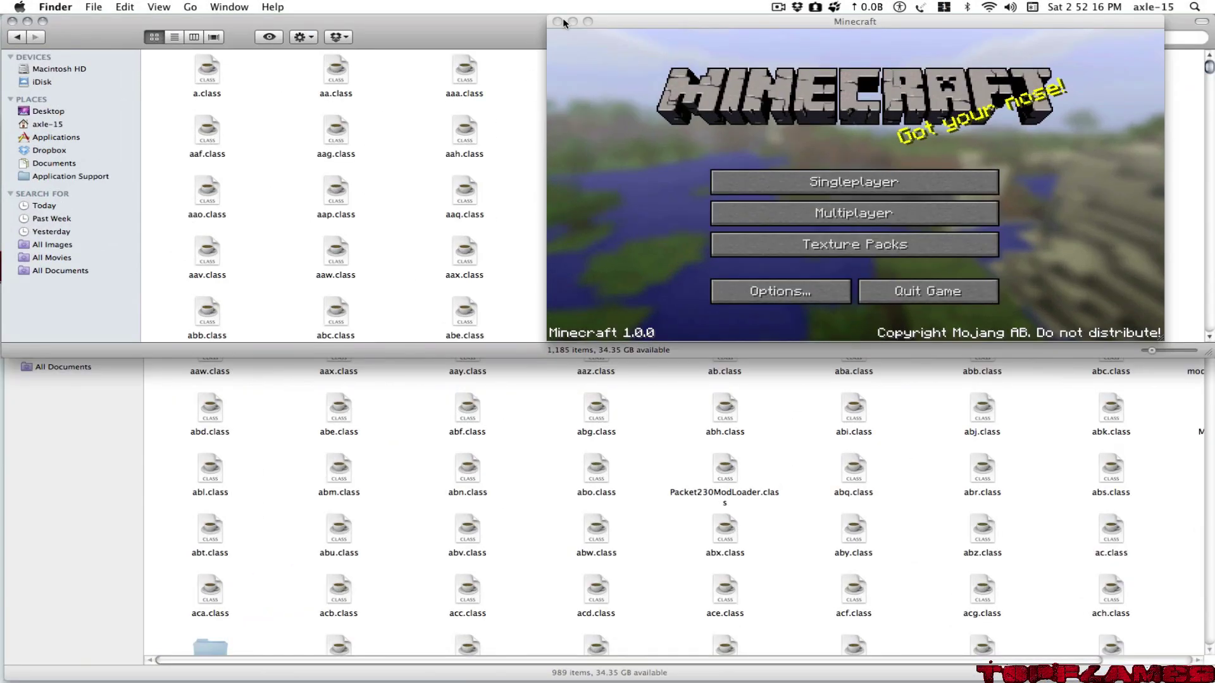
left_click_drag(664, 26, 629, 167)
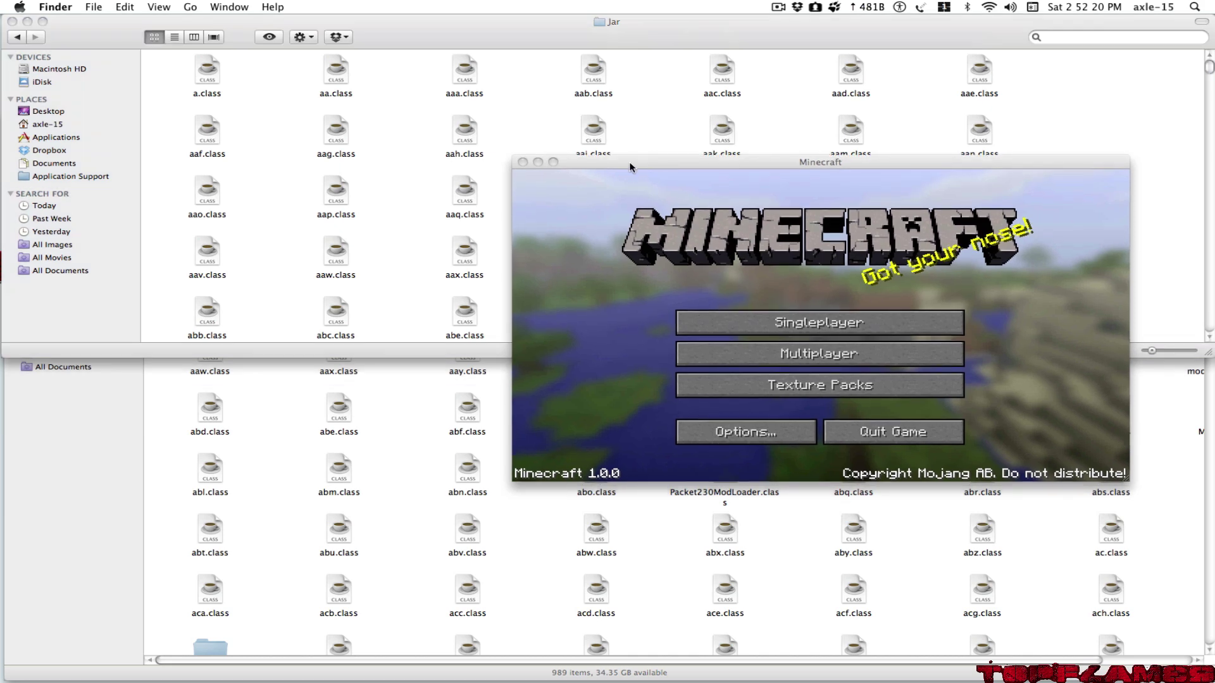
left_click(533, 193)
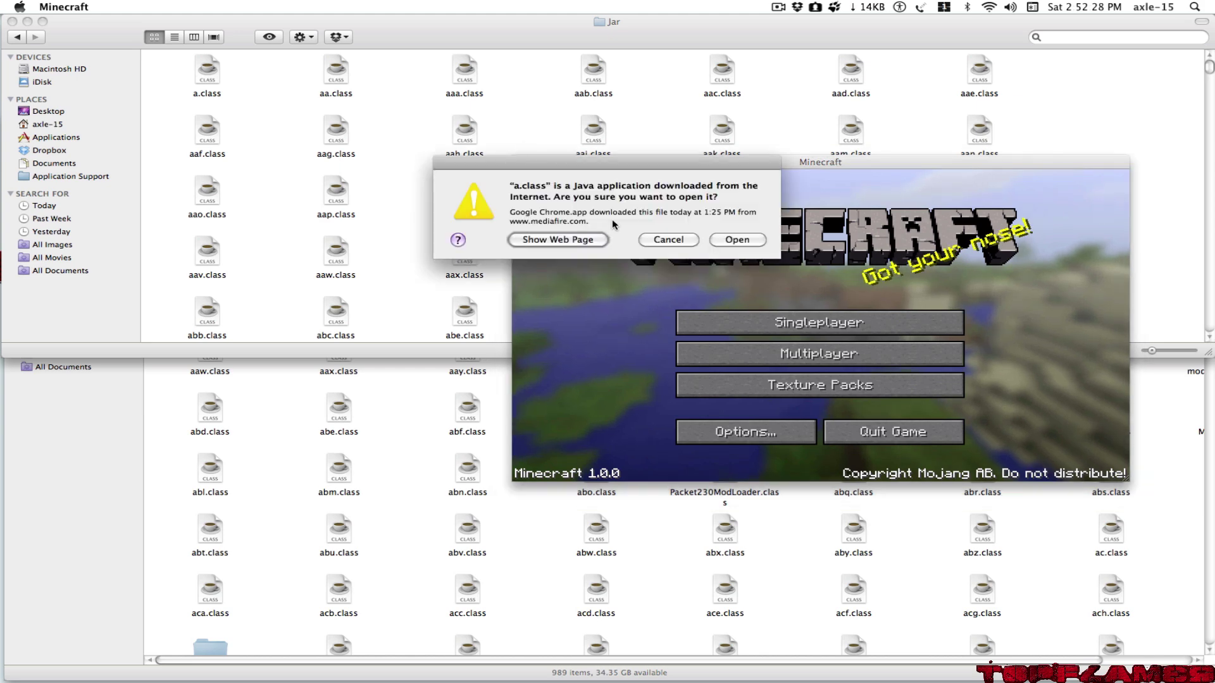
left_click(668, 239)
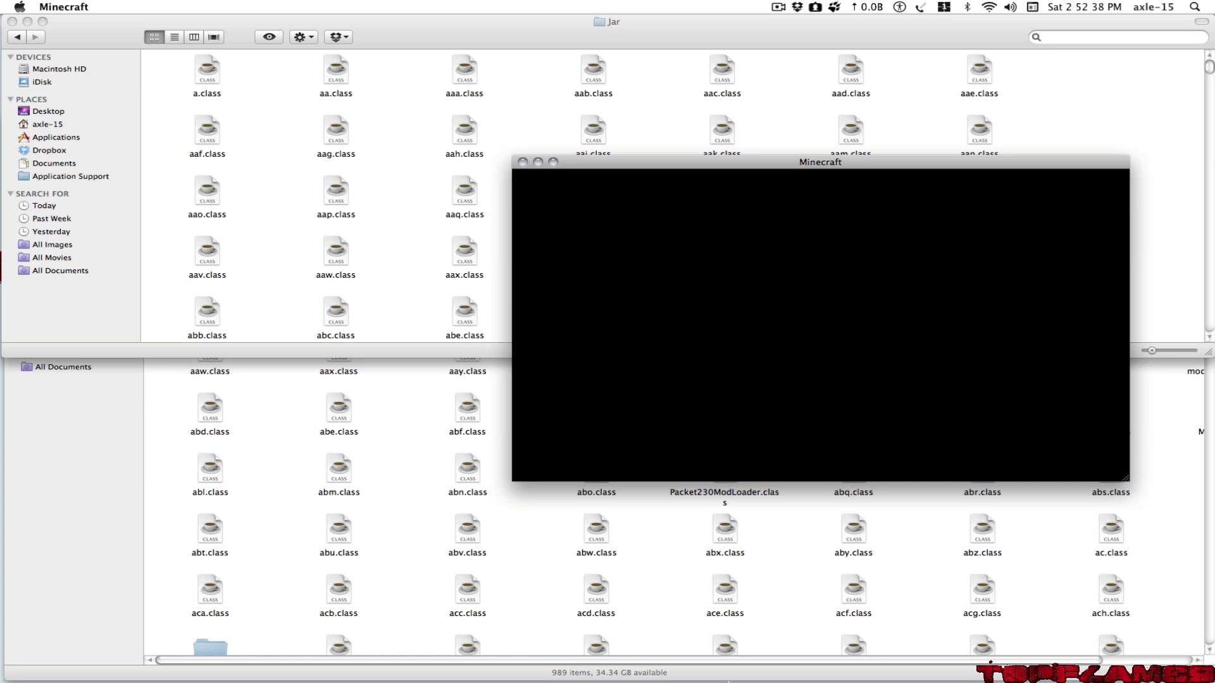
Step: Quit Minecraft from its Dock icon
mouse_move(717, 677)
right_click(655, 658)
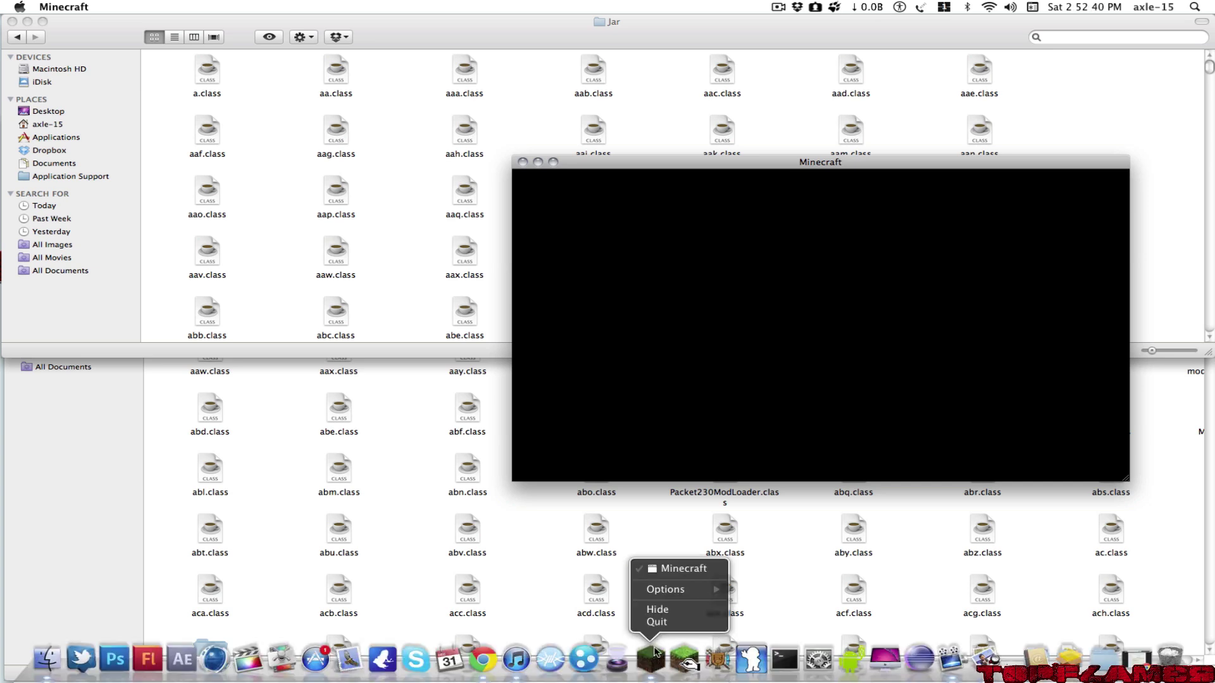
left_click(658, 623)
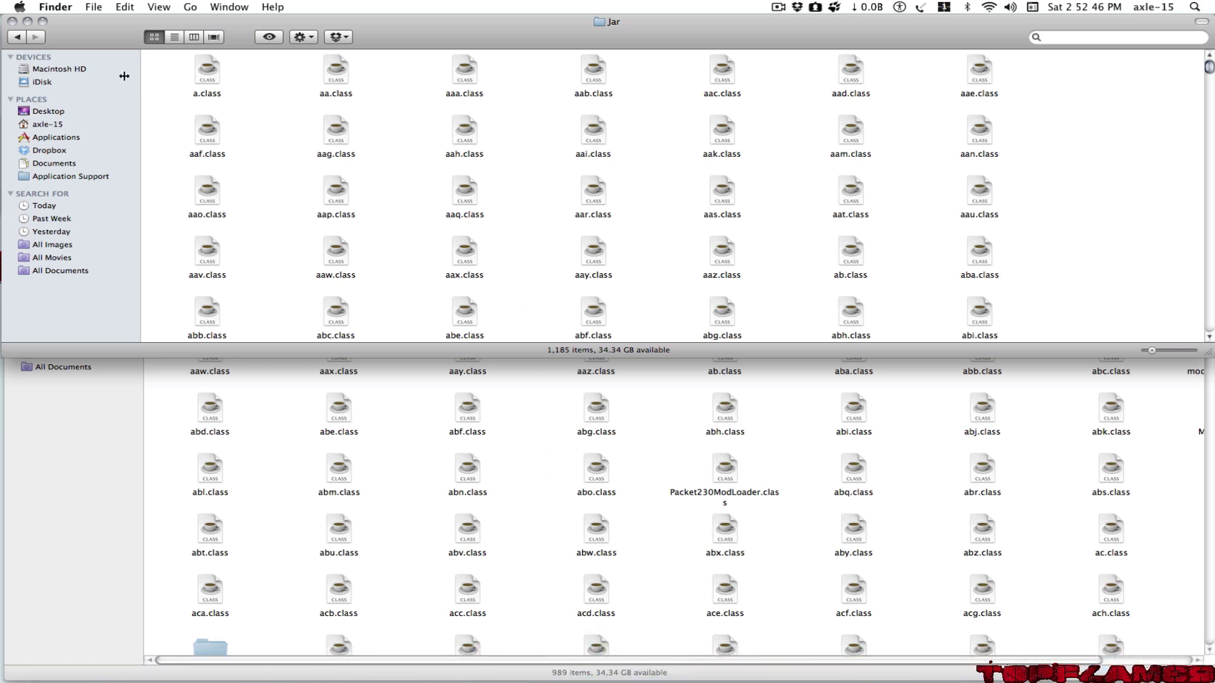
Step: Move all 1,185 Jar class files into minecraft.jar, replacing every conflicting file
left_click(125, 7)
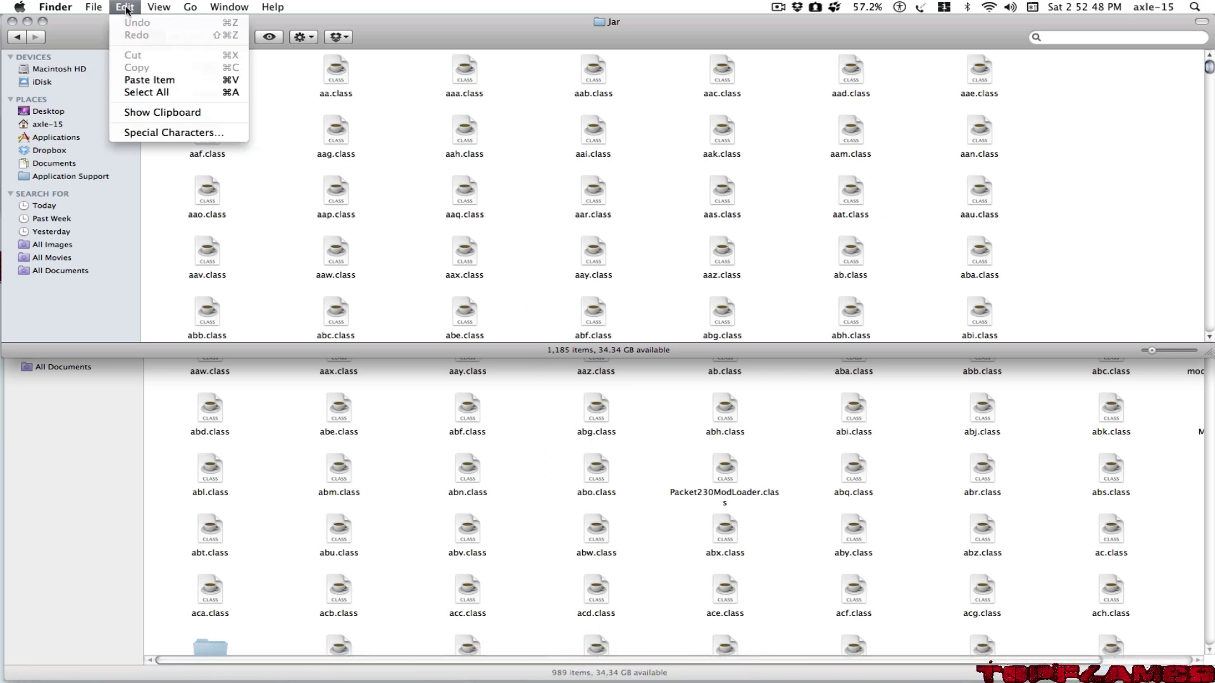
left_click(163, 92)
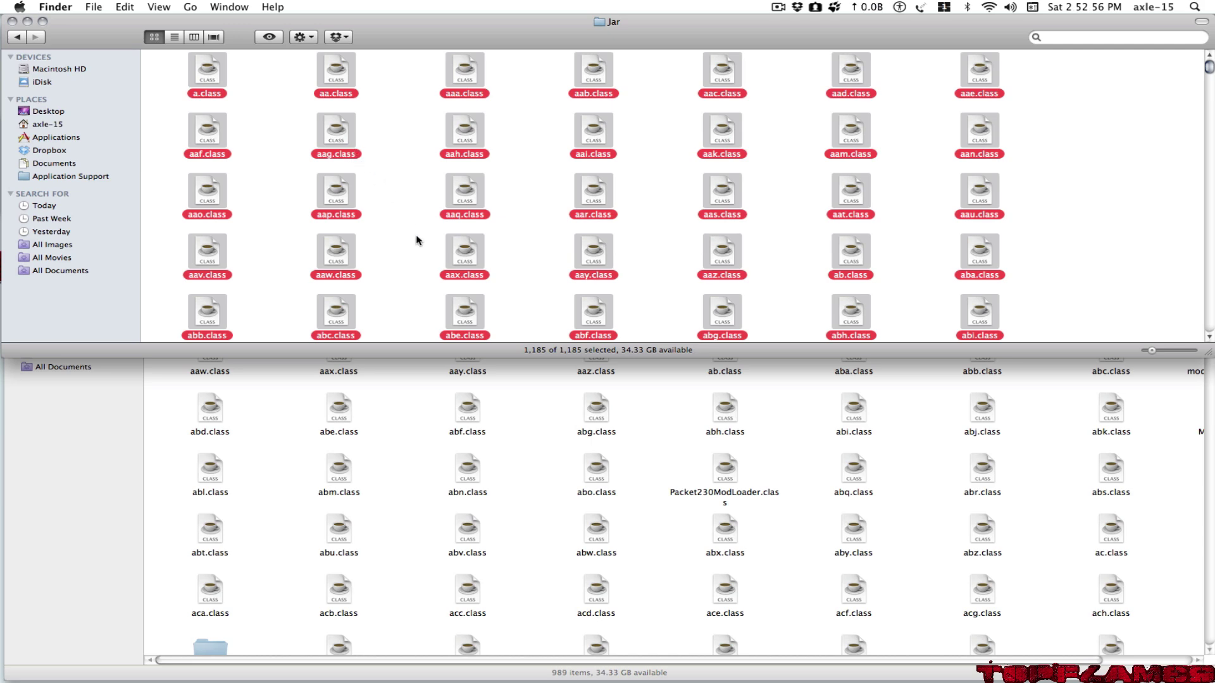
left_click_drag(462, 133, 522, 446)
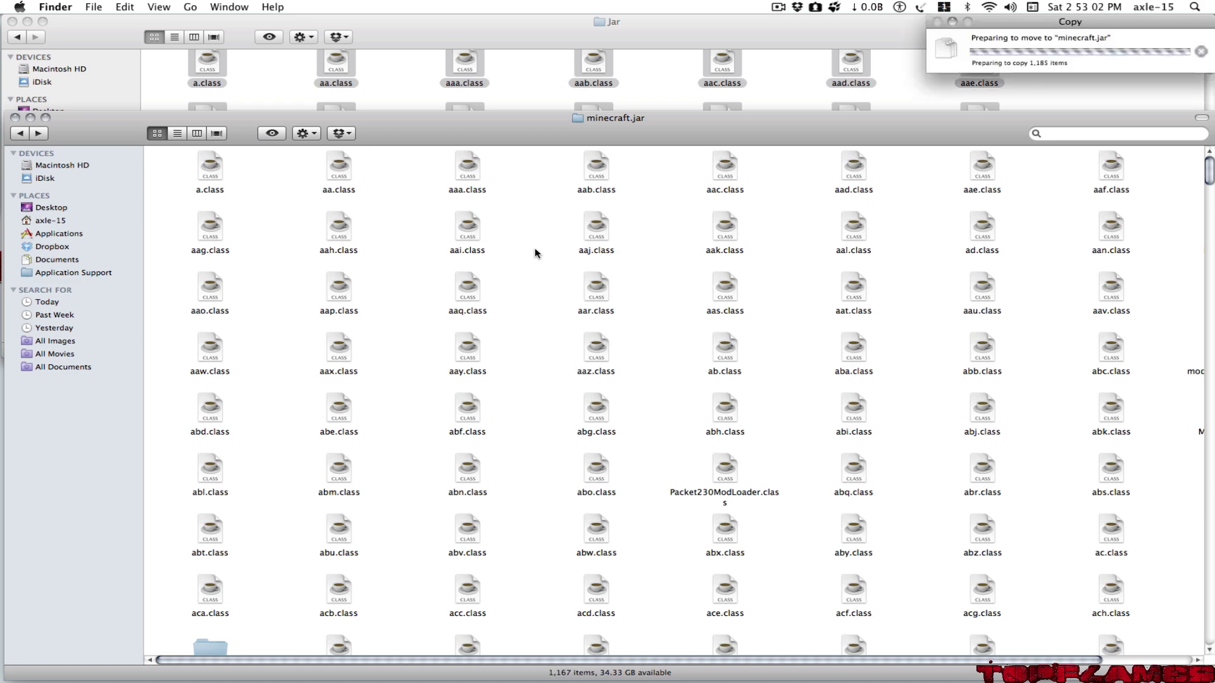
left_click(951, 73)
left_click(1177, 73)
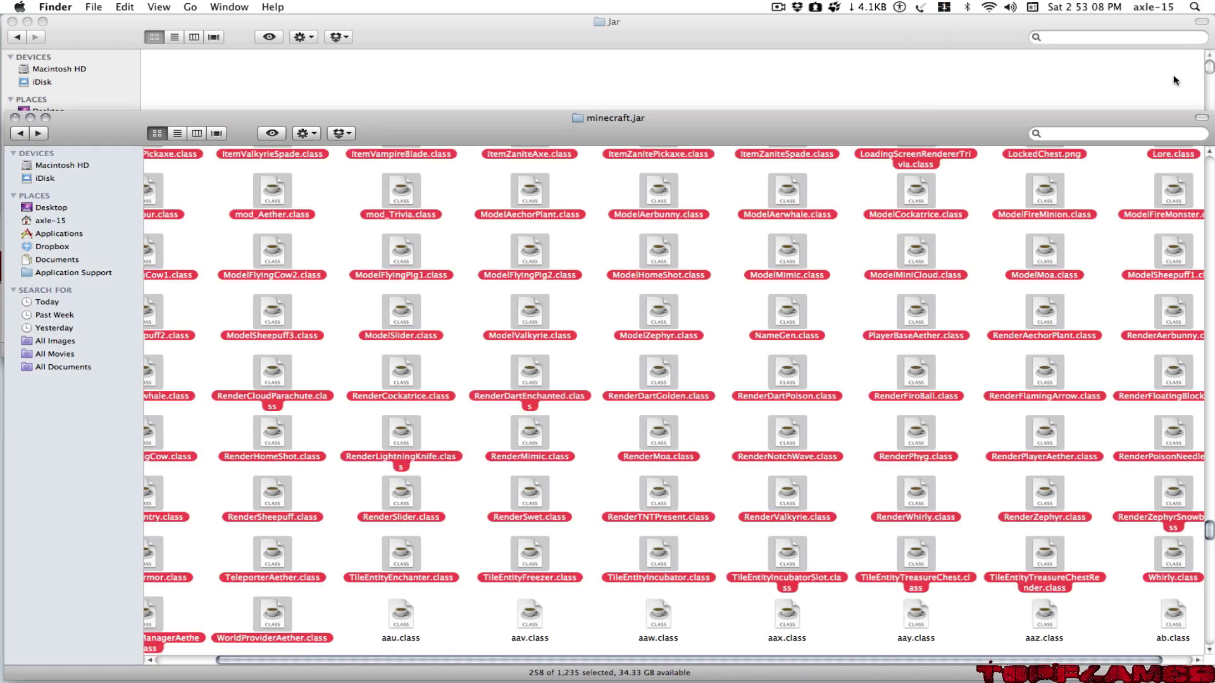
Step: Clean up the minecraft.jar icons into a neat grid
left_click(849, 292)
left_click(850, 335)
right_click(849, 382)
left_click(888, 465)
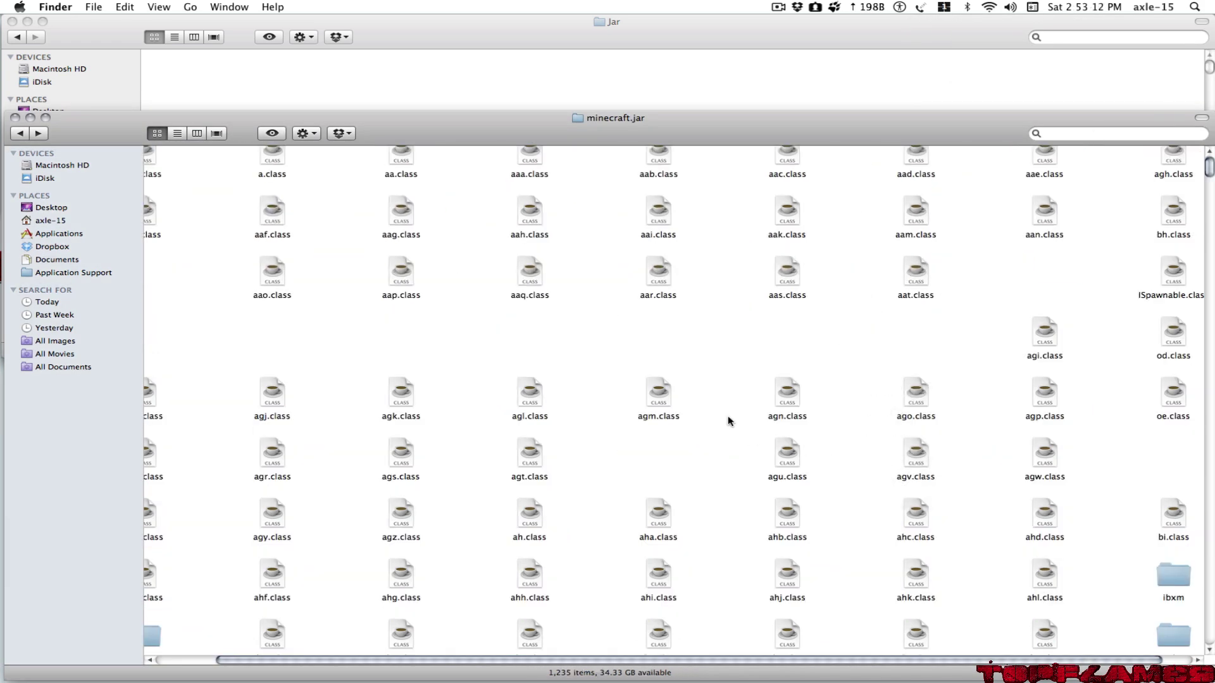
Step: Navigate from the home folder through Library and Application Support into the minecraft folder
scroll(566, 379, "left", 3)
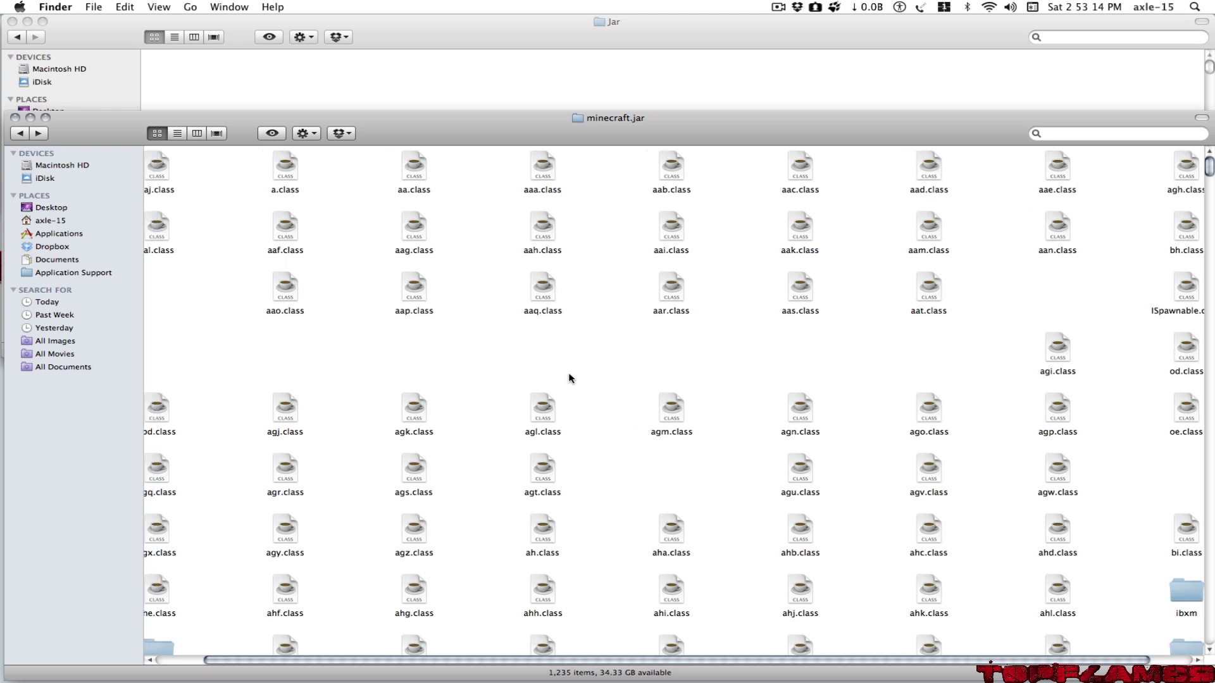
left_click(12, 136)
left_click(12, 136)
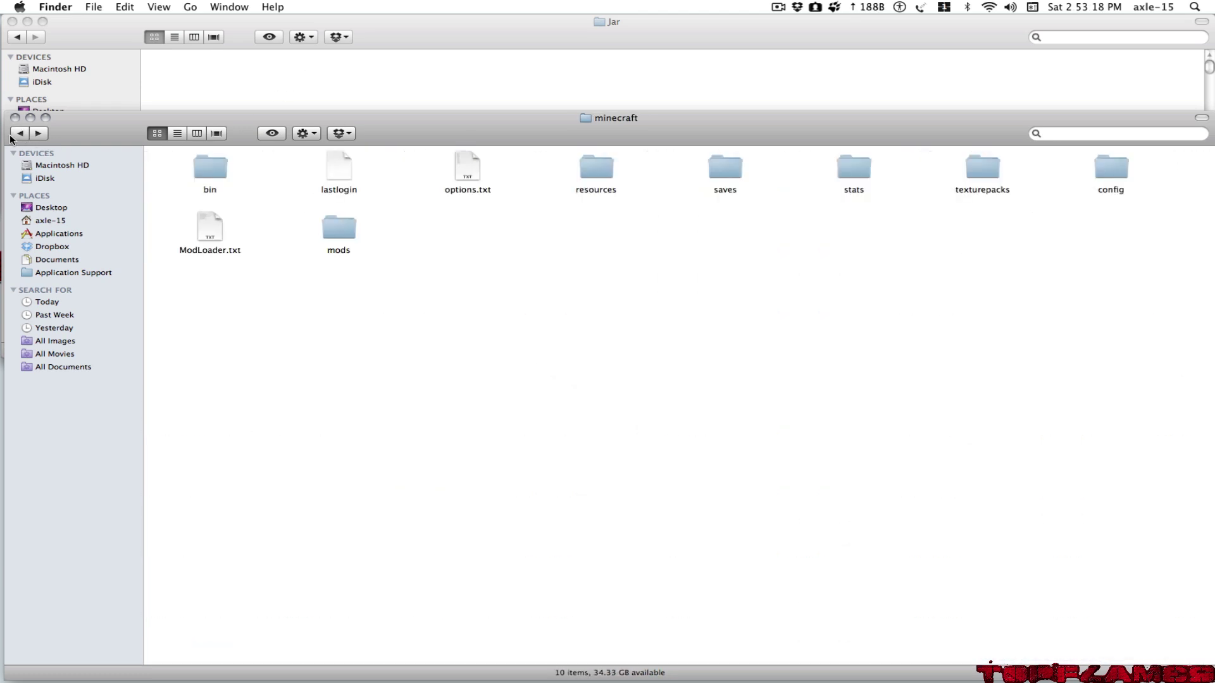
left_click(46, 222)
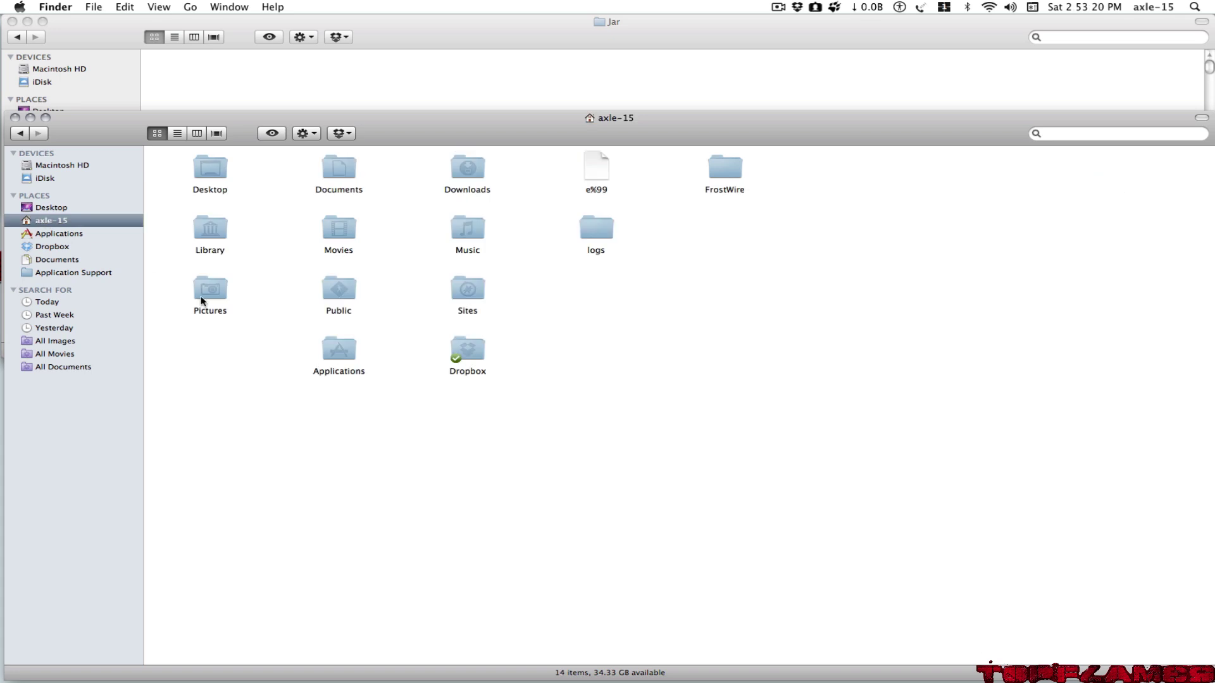
double_click(197, 234)
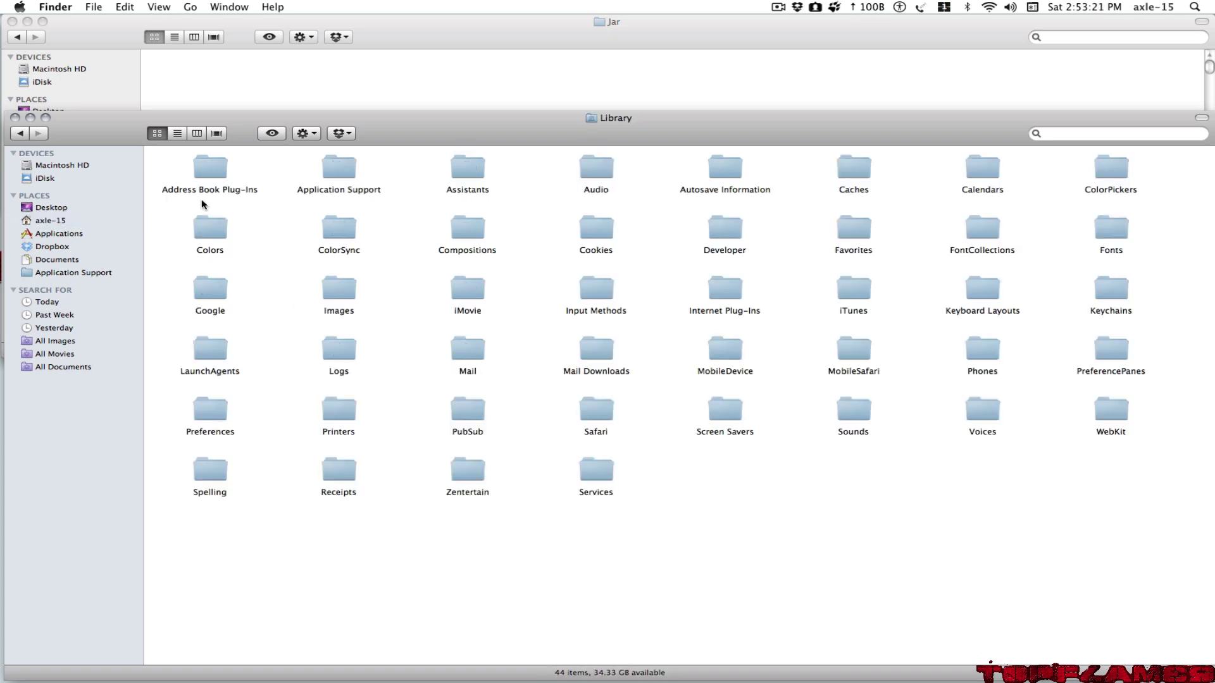
double_click(334, 169)
double_click(469, 354)
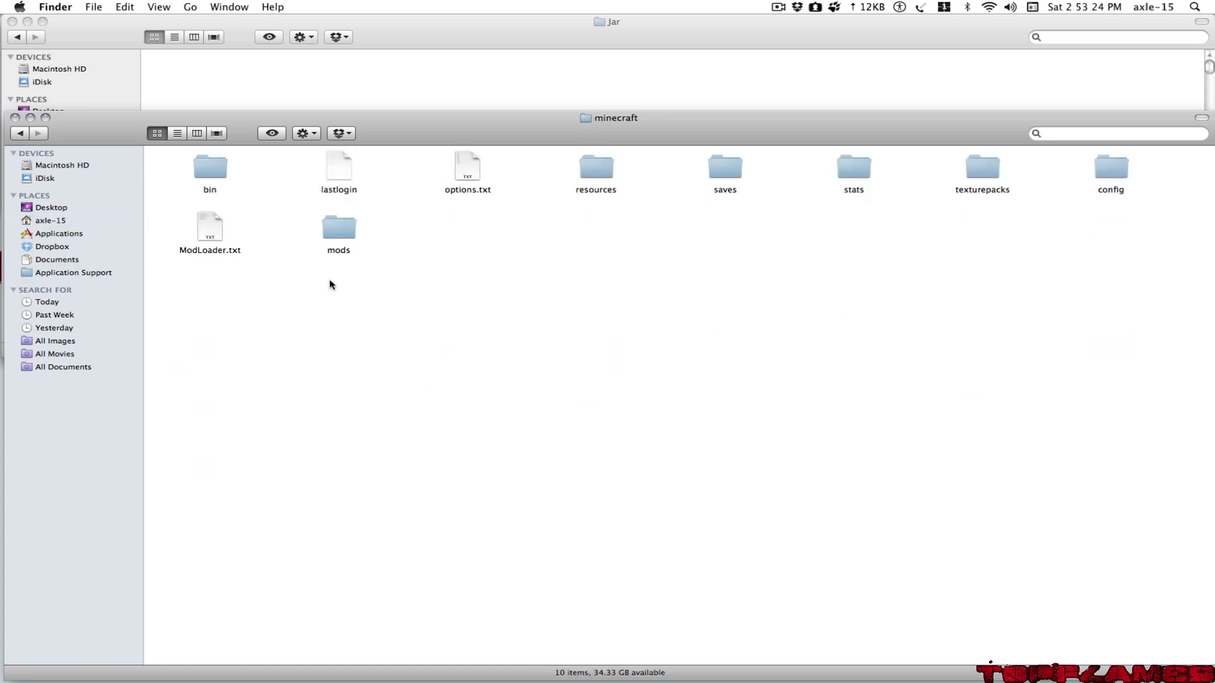
Step: Open minecraft's resources folder, peek into mod, then bring the Jar window forward
double_click(601, 173)
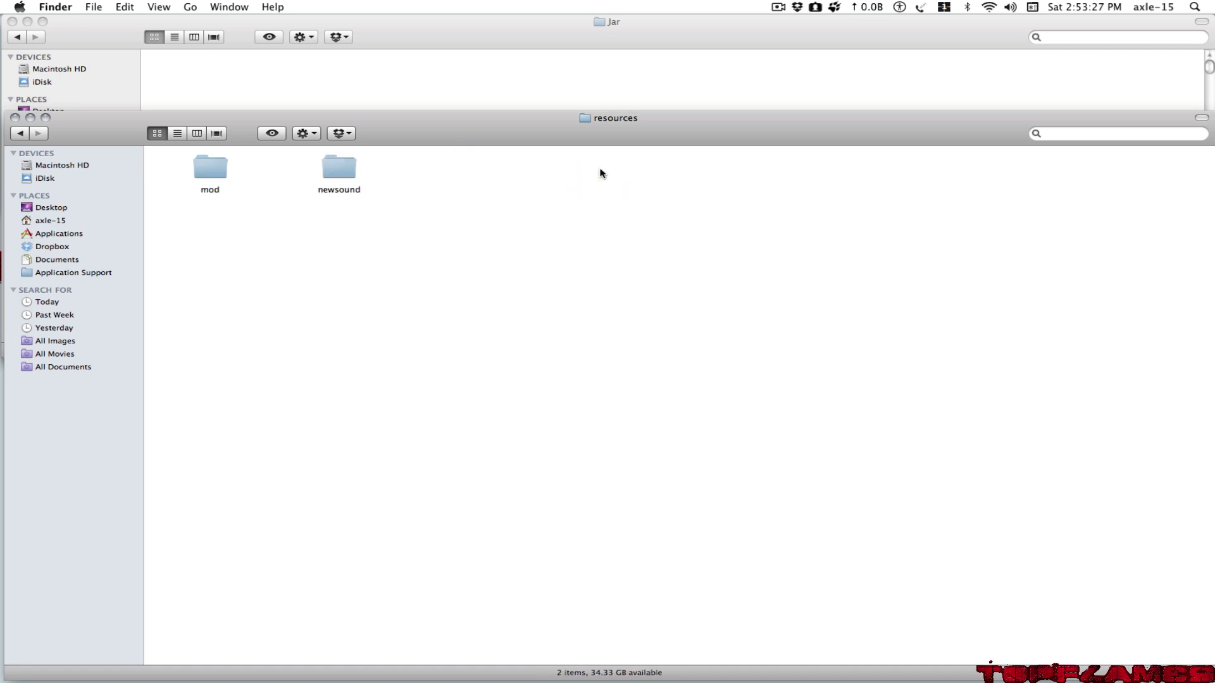
double_click(208, 166)
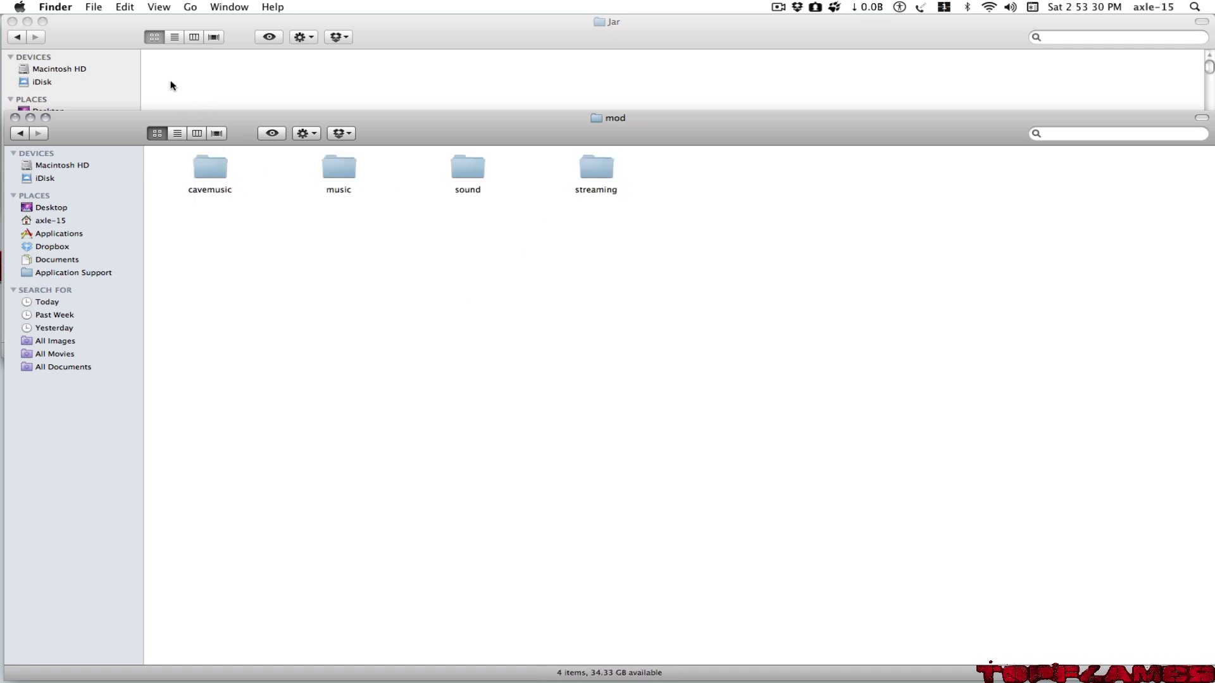
left_click(23, 134)
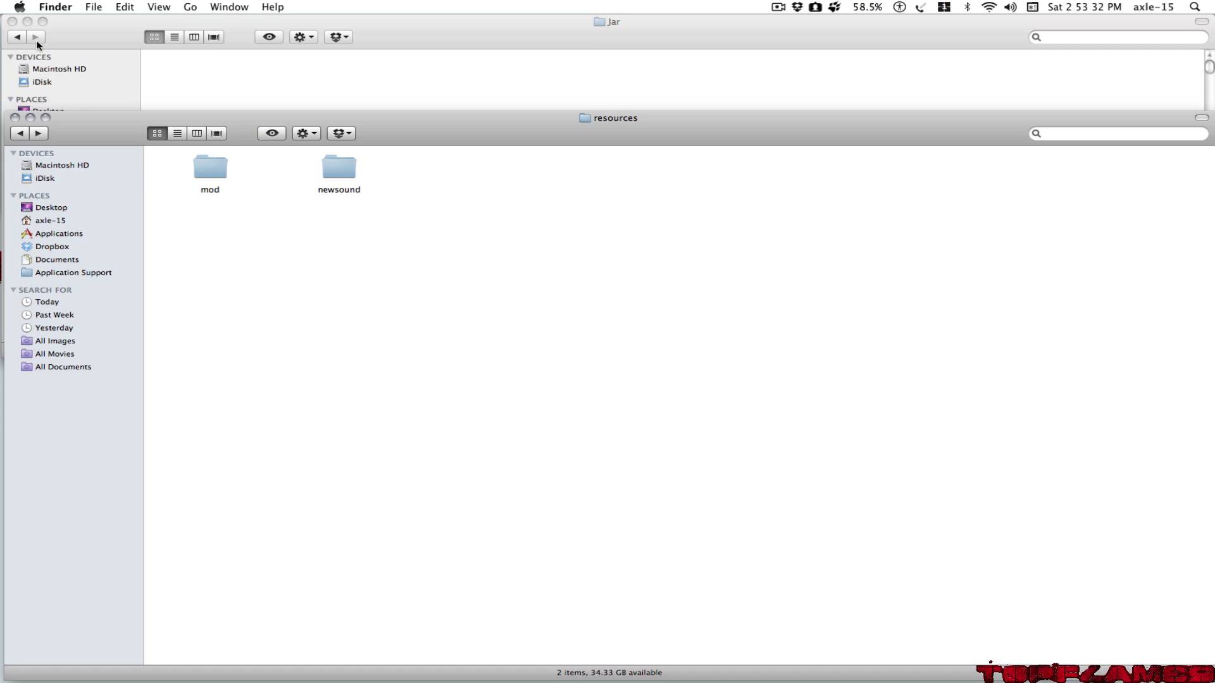
left_click(158, 57)
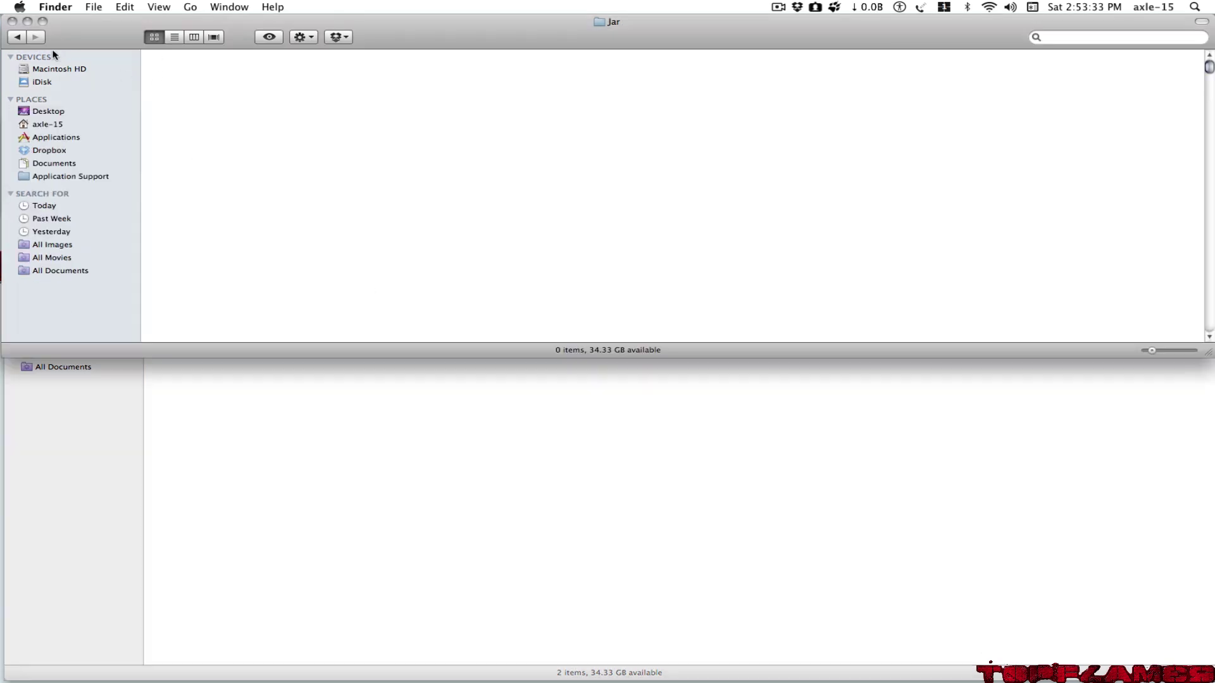
Step: Copy the mod folder from the Aether_1.04_1_Final Resources folder
left_click(20, 37)
left_click(475, 68)
double_click(476, 69)
right_click(210, 75)
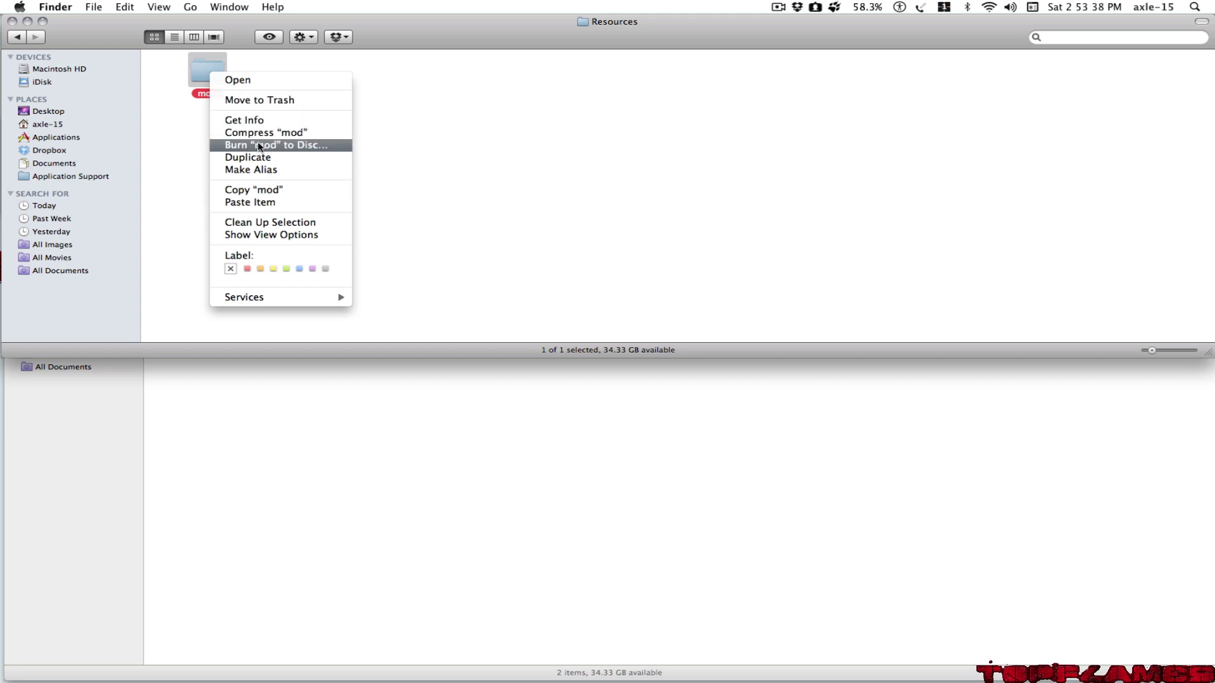
left_click(119, 73)
left_click(14, 37)
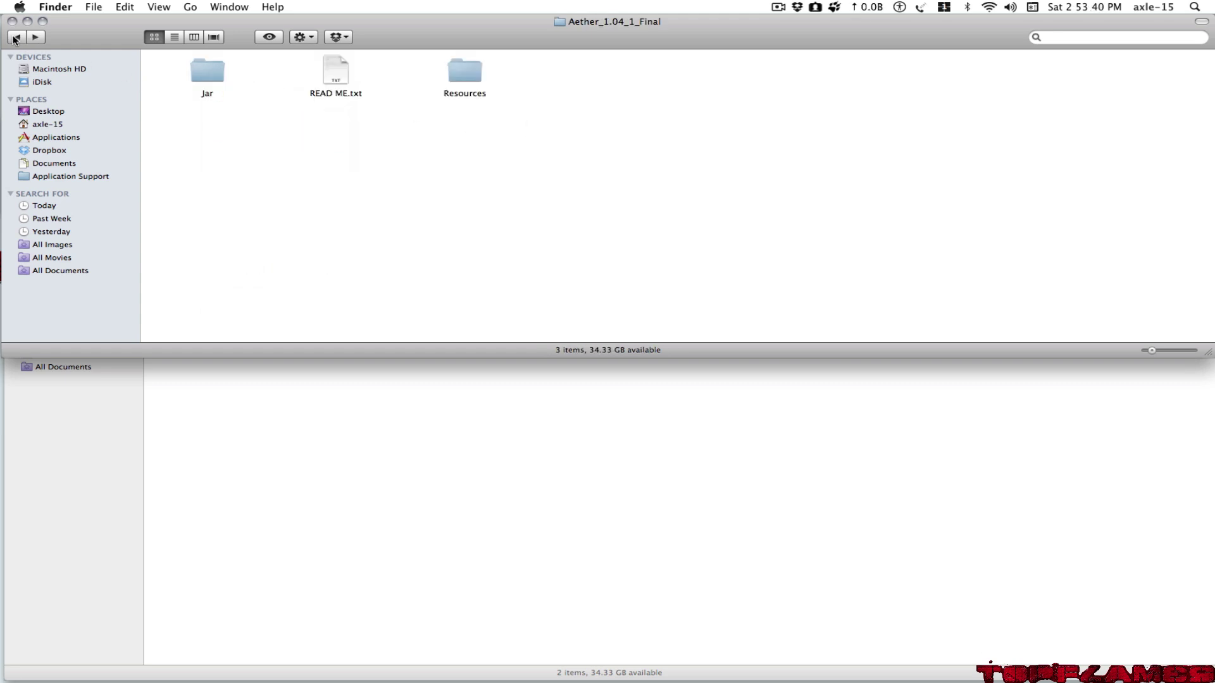
double_click(470, 71)
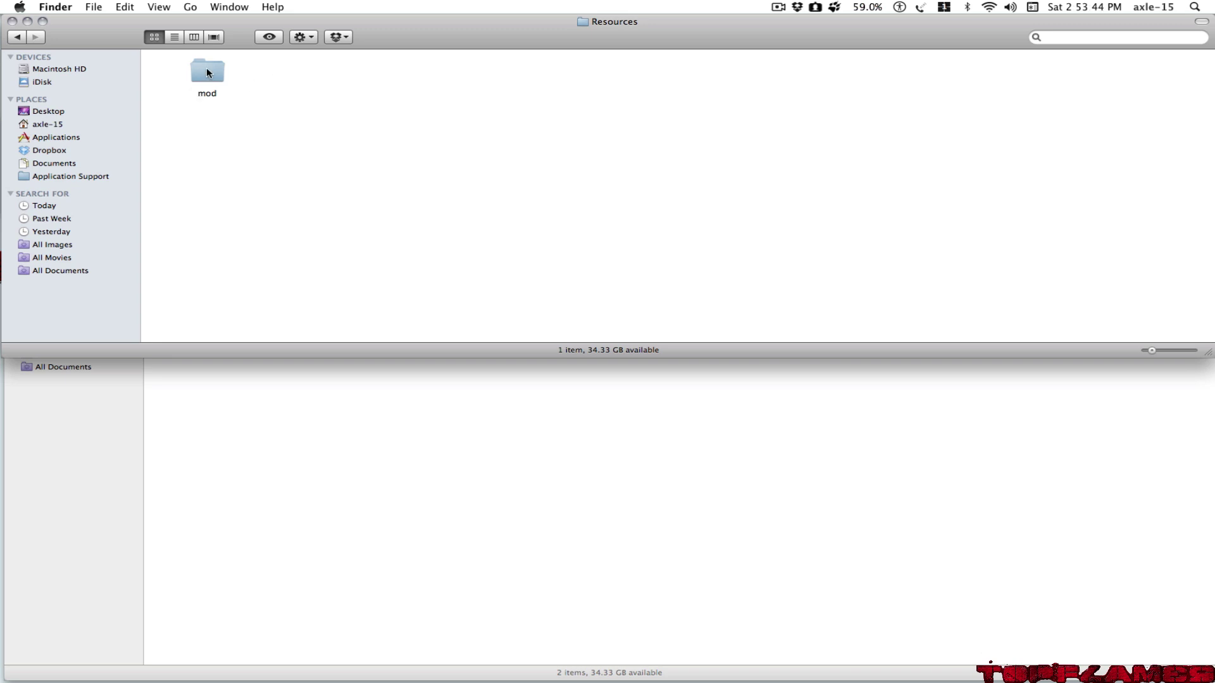
right_click(210, 69)
left_click(264, 185)
Step: Paste the mod folder into minecraft's resources folder, replacing the existing one
left_click(320, 421)
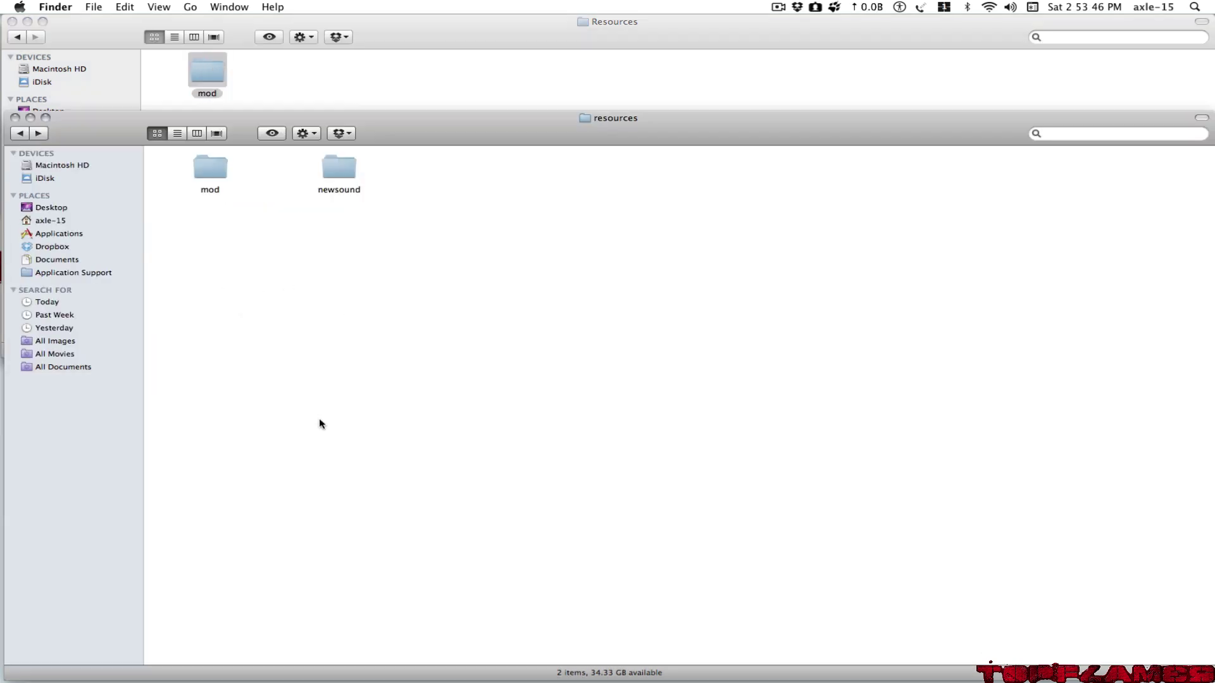
right_click(266, 223)
left_click(293, 268)
left_click(1176, 79)
Step: Close the Resources and resources windows and the LockedChest.png preview
left_click(285, 95)
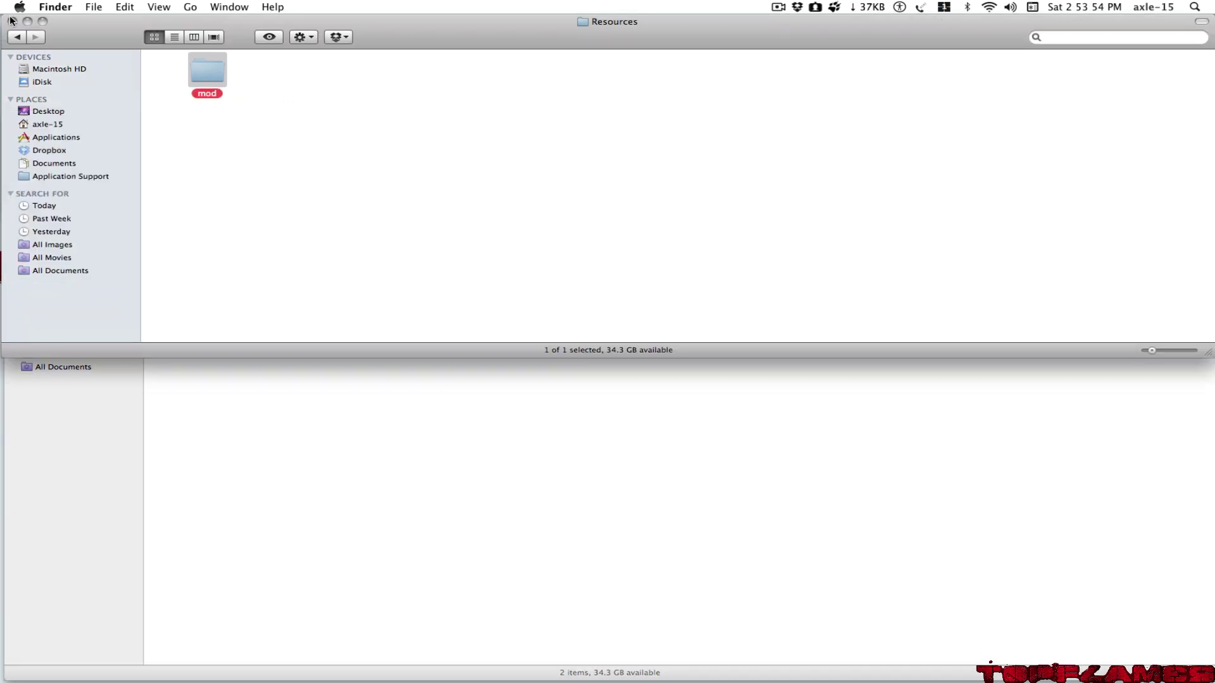
left_click(13, 22)
left_click(15, 118)
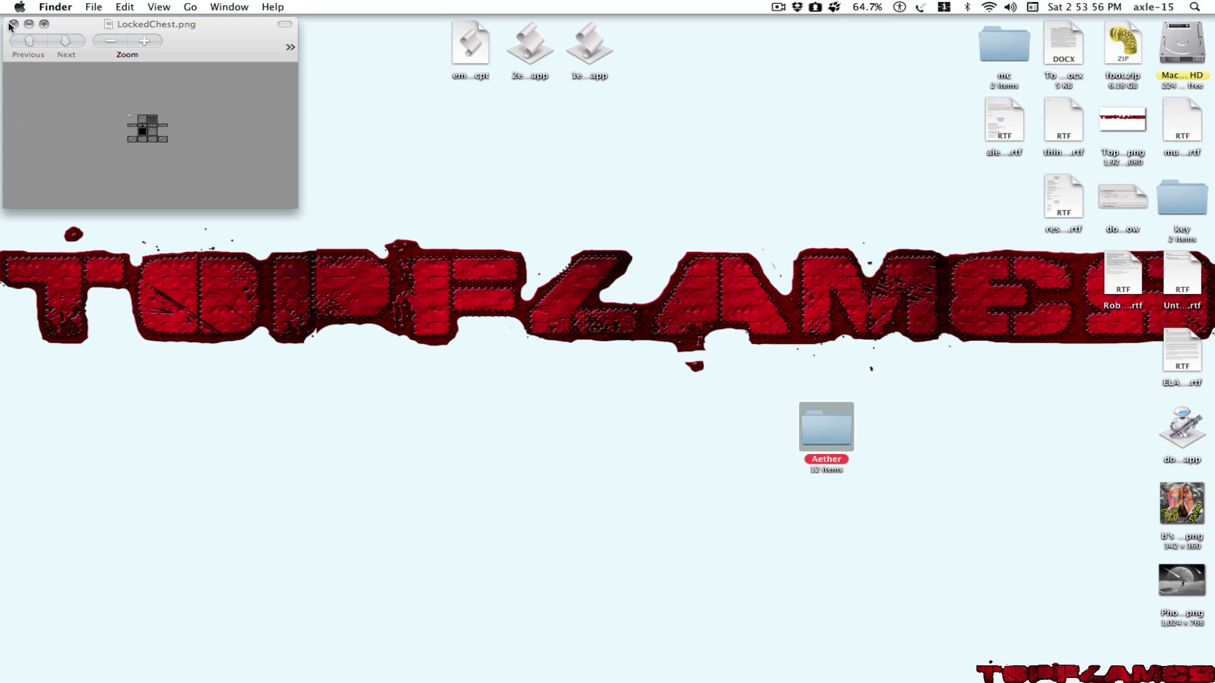
left_click(13, 24)
Step: Launch Minecraft from the Dock and quit the unneeded running app
mouse_move(715, 661)
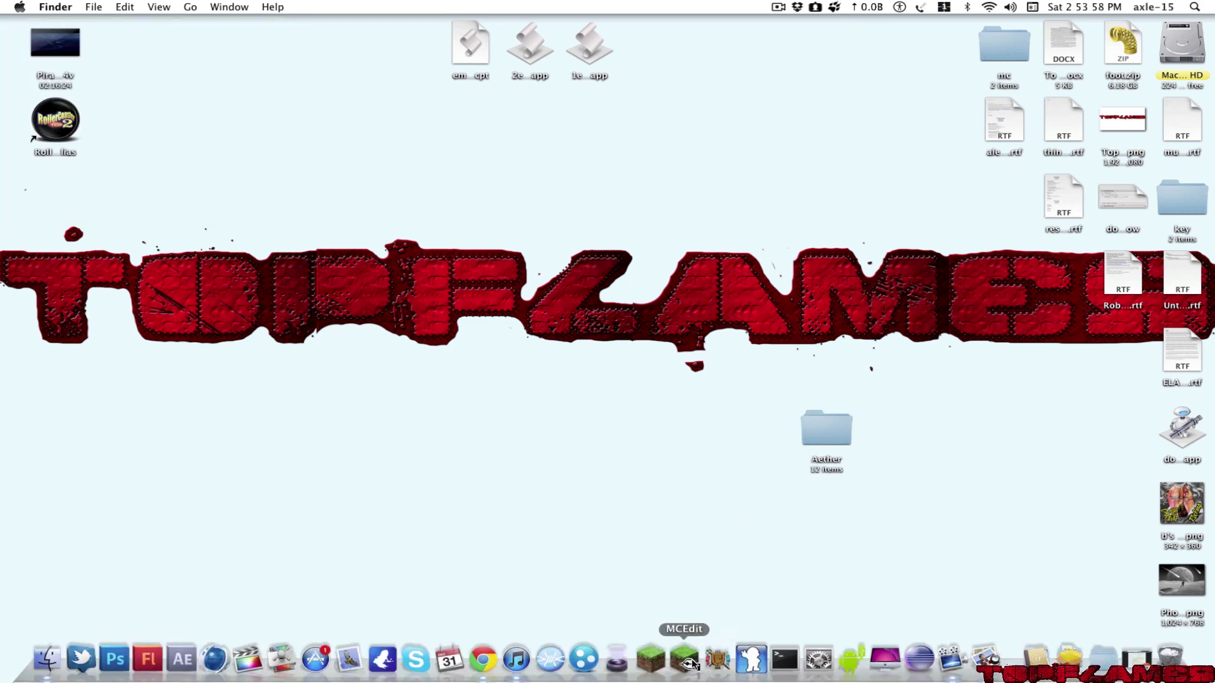
left_click(658, 663)
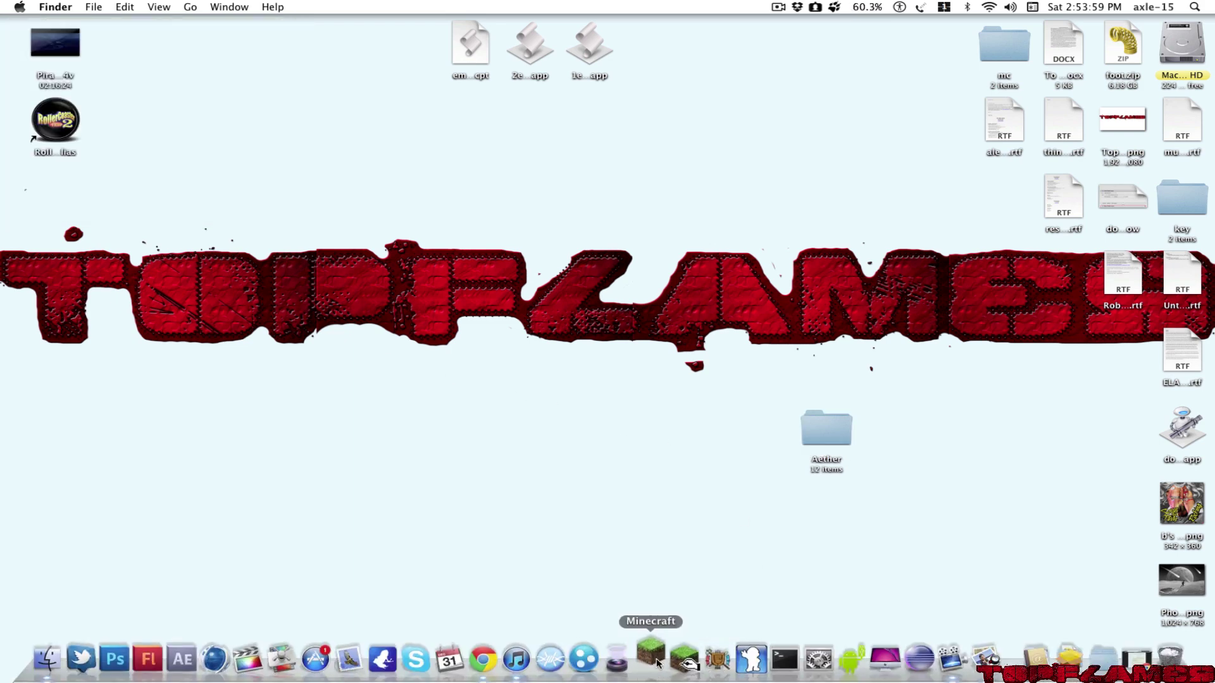
right_click(982, 660)
left_click(996, 623)
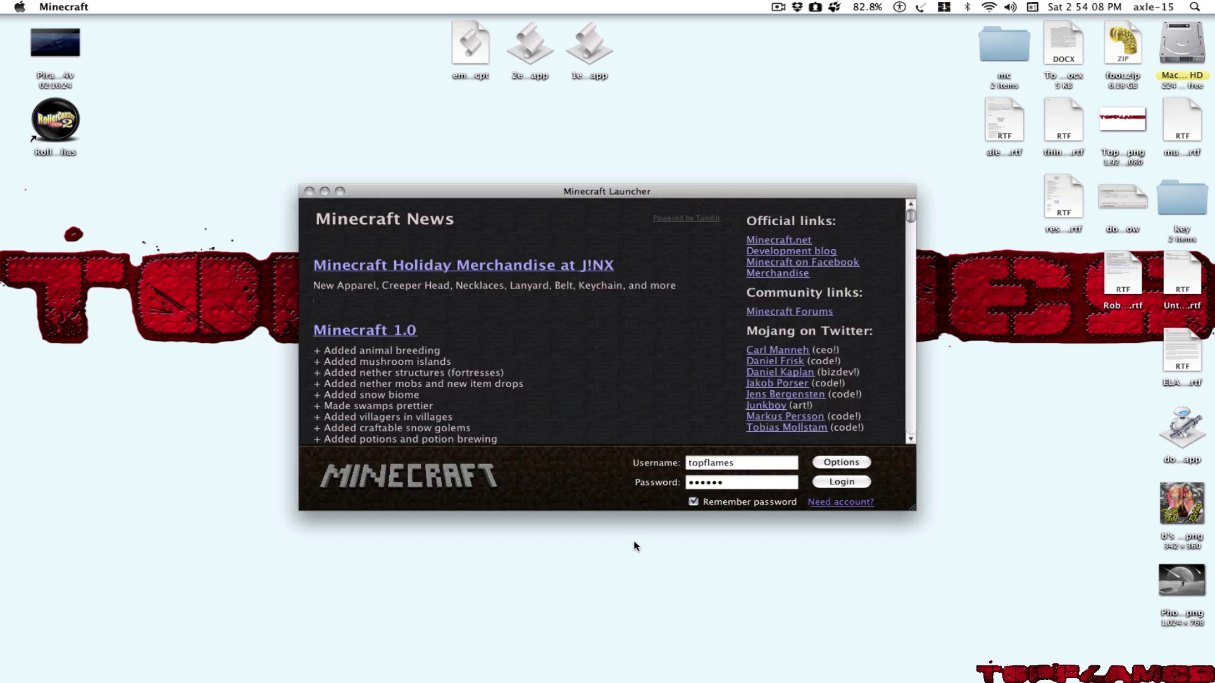
Step: Log in from the Minecraft Launcher and load the Aether-themed Minecraft 1.0 title screen
left_click(836, 484)
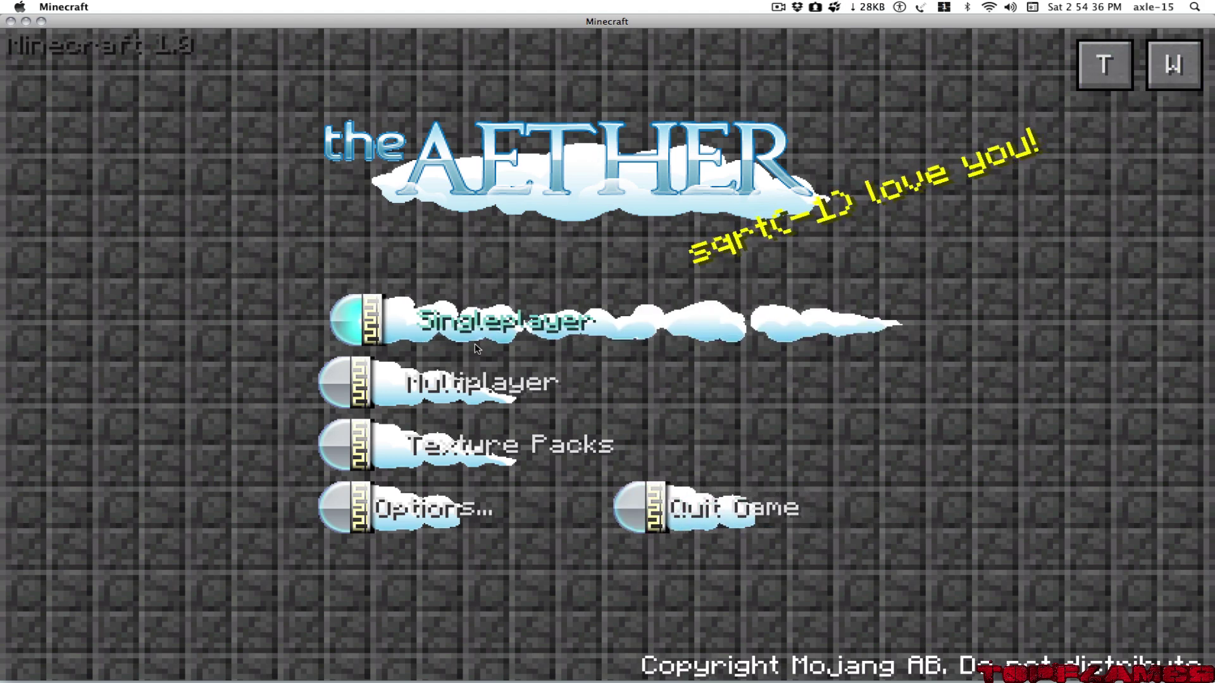
Step: Create a new singleplayer world with Game Mode set to Creative, then pause once it loads
left_click(437, 323)
left_click(727, 572)
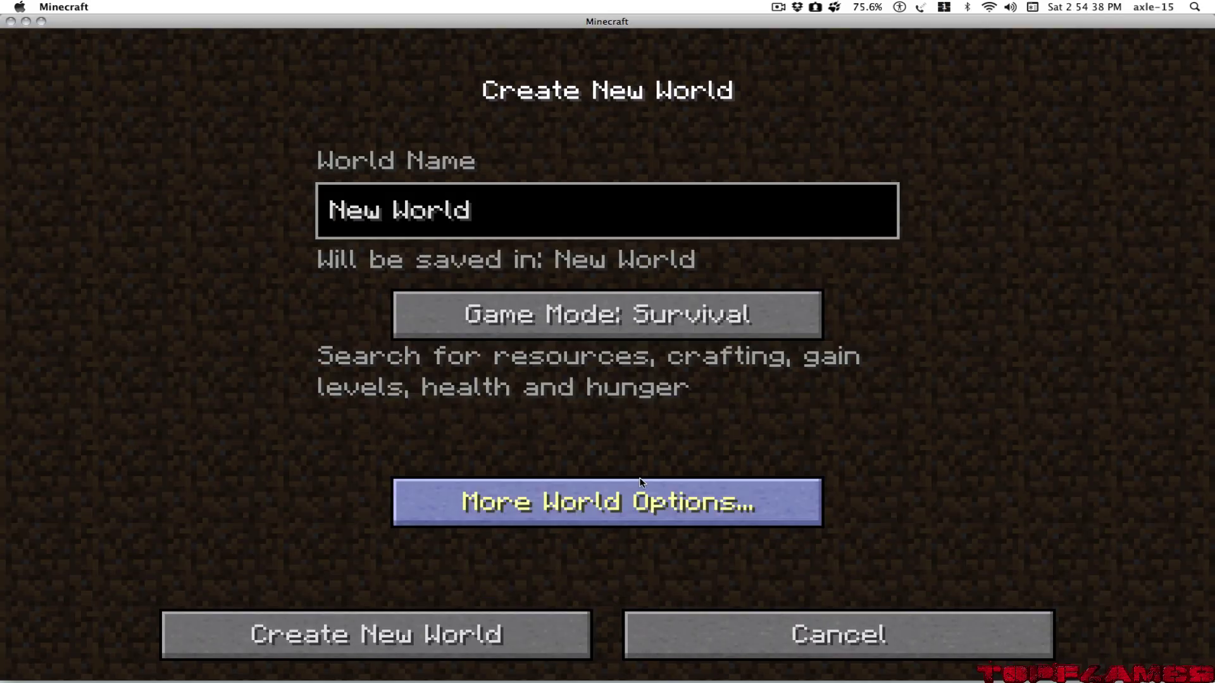
left_click(541, 317)
left_click(540, 319)
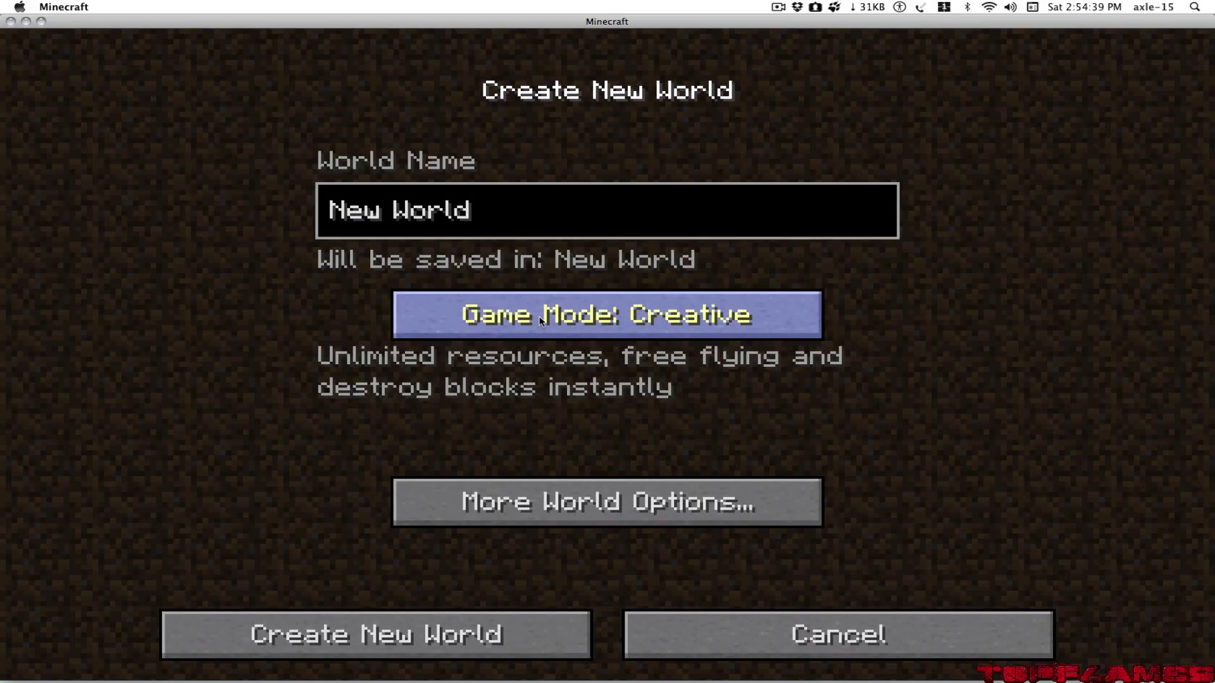
left_click(489, 635)
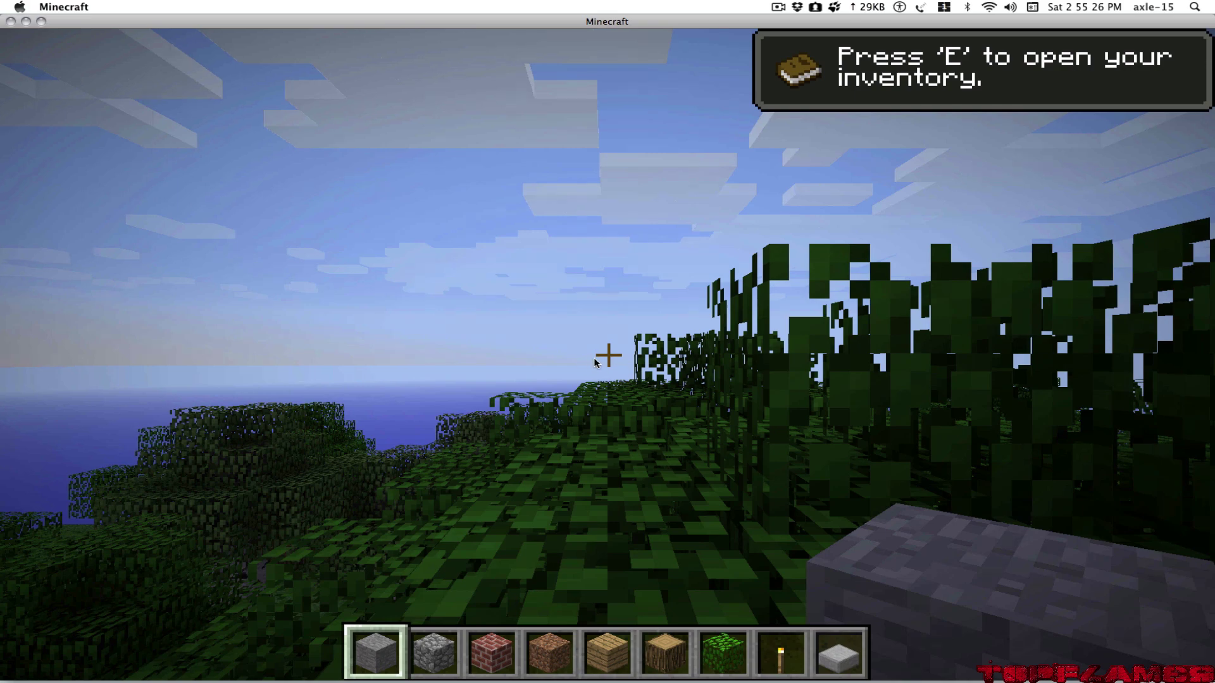
key("Escape")
Step: In Video Settings, set Fast graphics, Normal render distance, Max FPS, and smooth lighting off
left_click(681, 419)
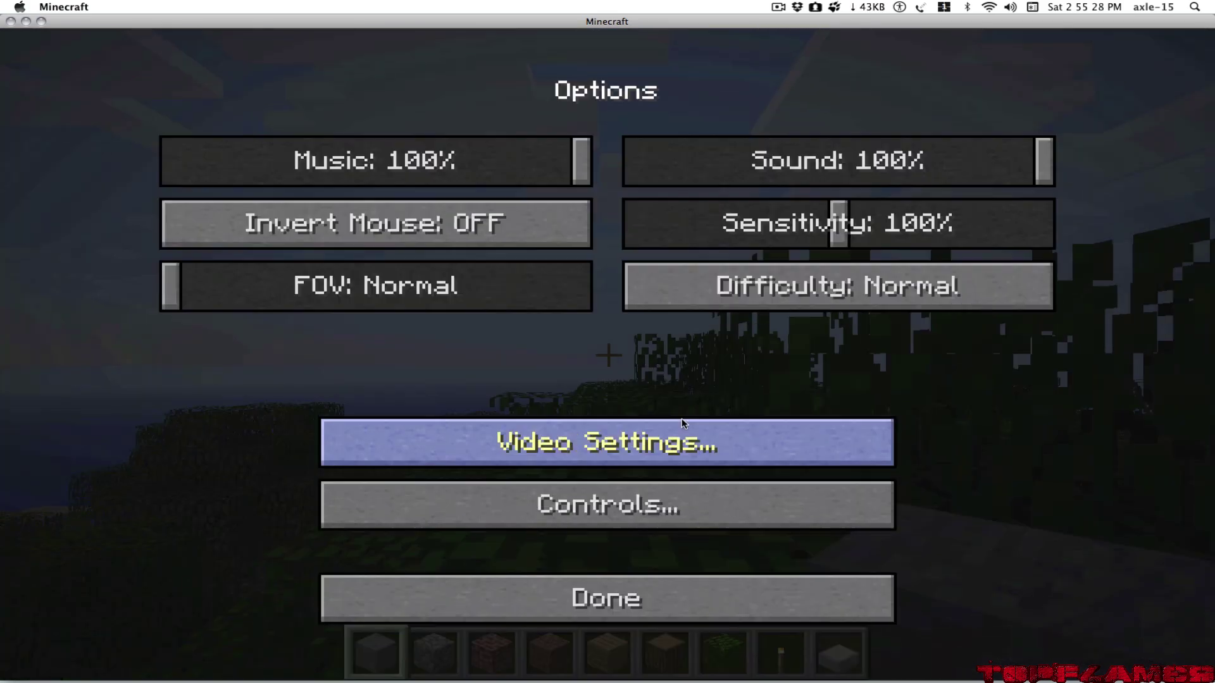
left_click(714, 438)
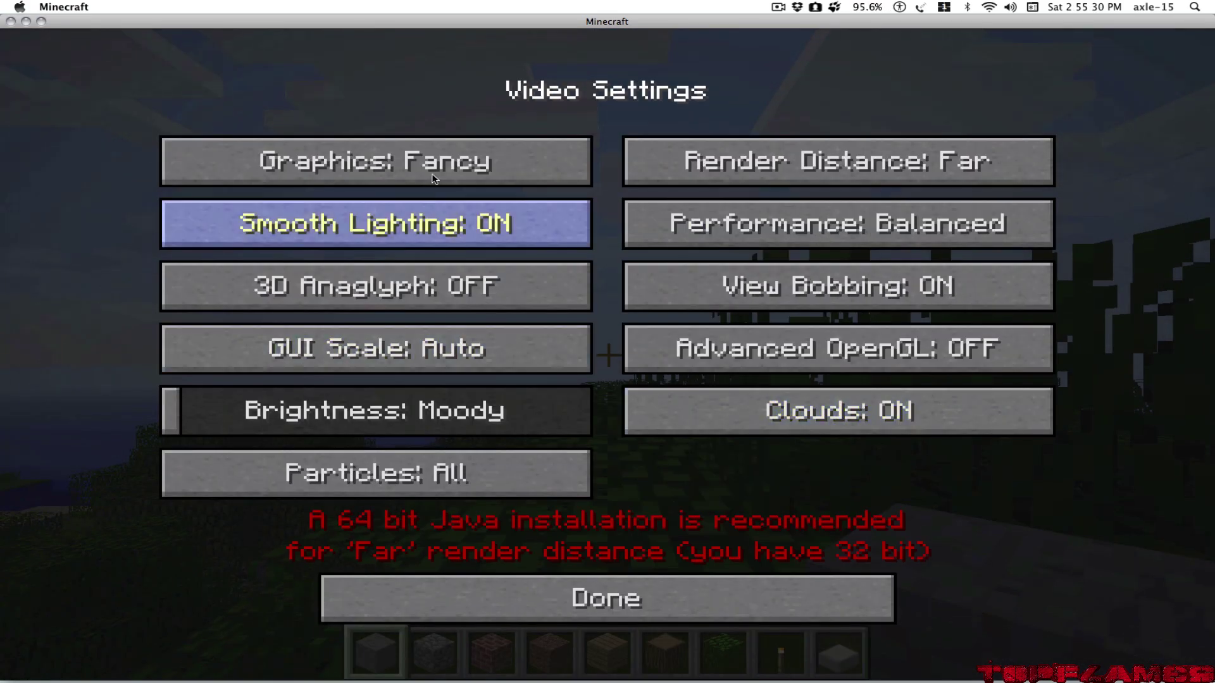
left_click(376, 160)
left_click(714, 157)
left_click(838, 223)
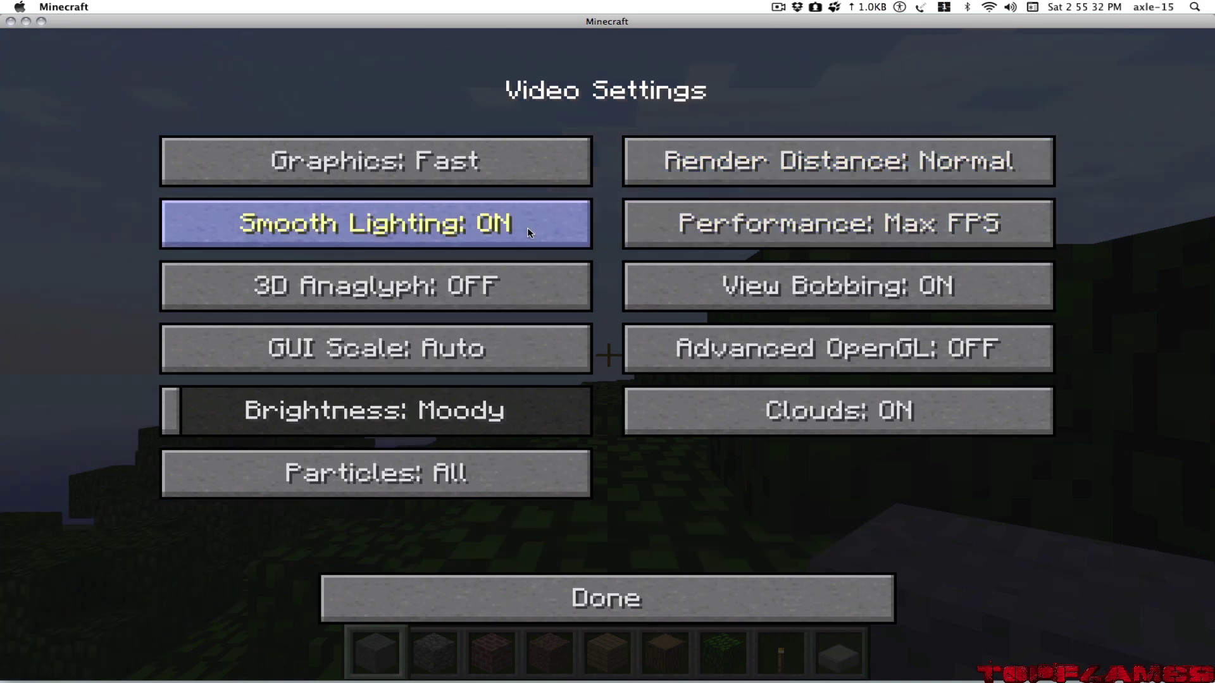
left_click(585, 224)
Step: Turn off view bobbing and clouds, enable Advanced OpenGL, set Minimal particles, and resume play
left_click(745, 308)
left_click(756, 367)
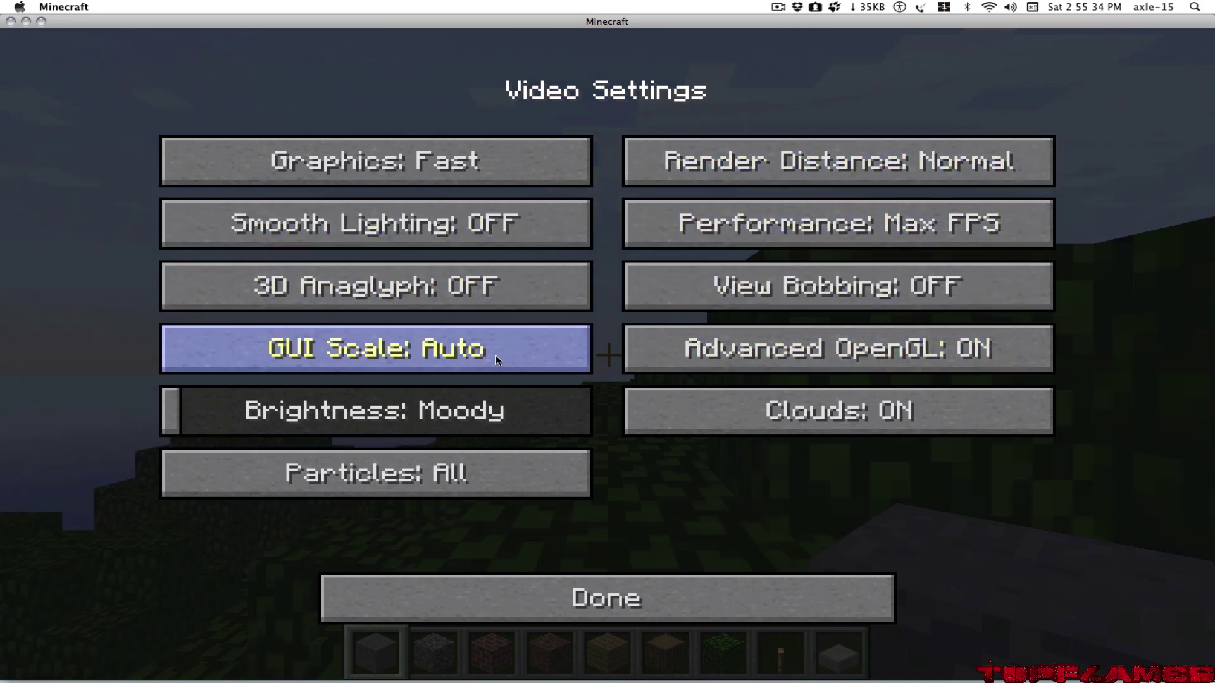
left_click(463, 480)
left_click(468, 481)
left_click(731, 427)
left_click(669, 587)
left_click(665, 590)
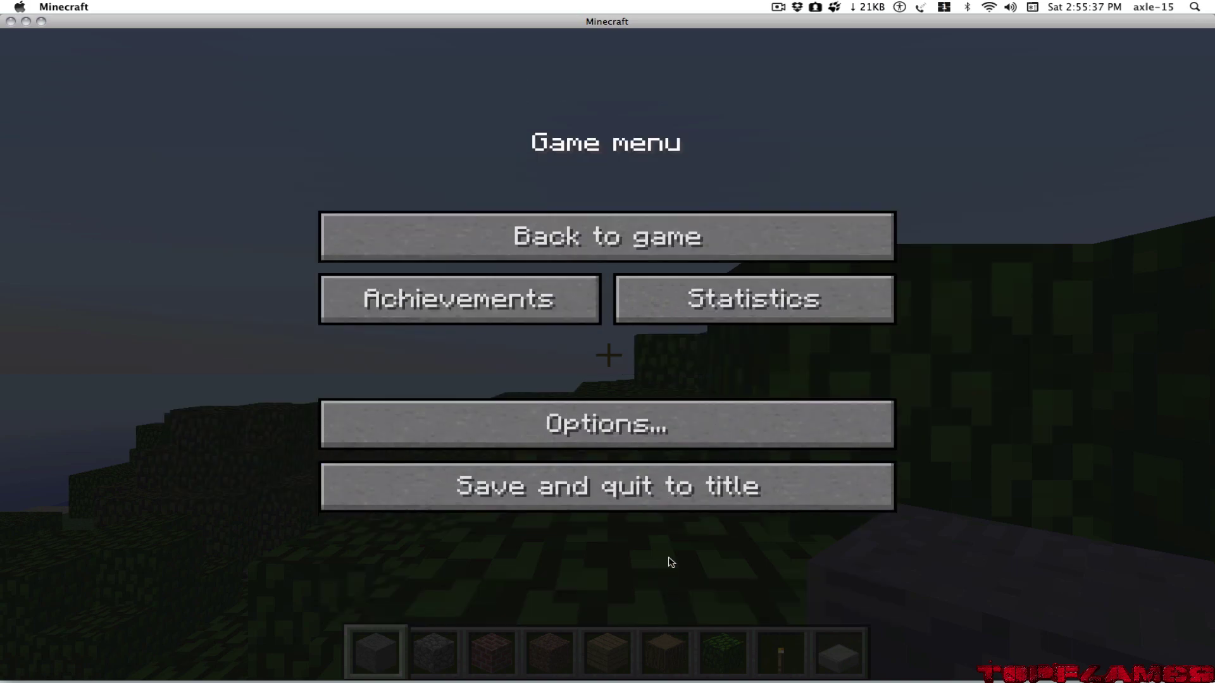
left_click(664, 235)
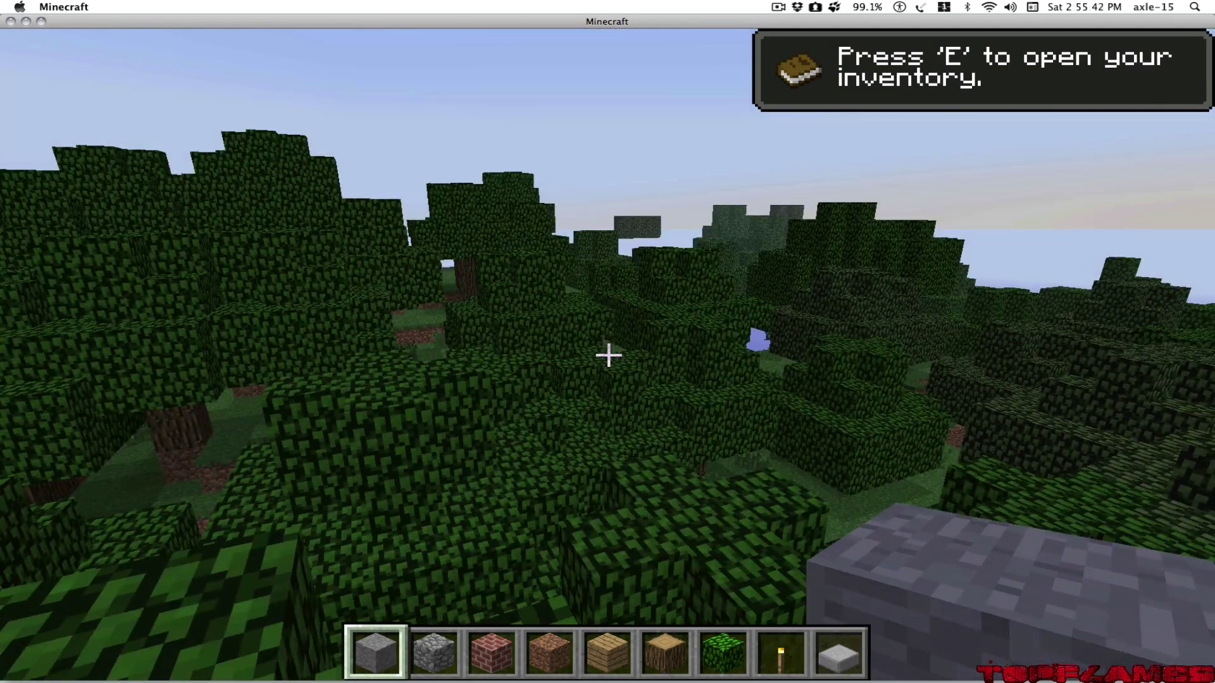
Step: Walk out of the birch and oak forest to the water's edge and open the Creative inventory
key("w")
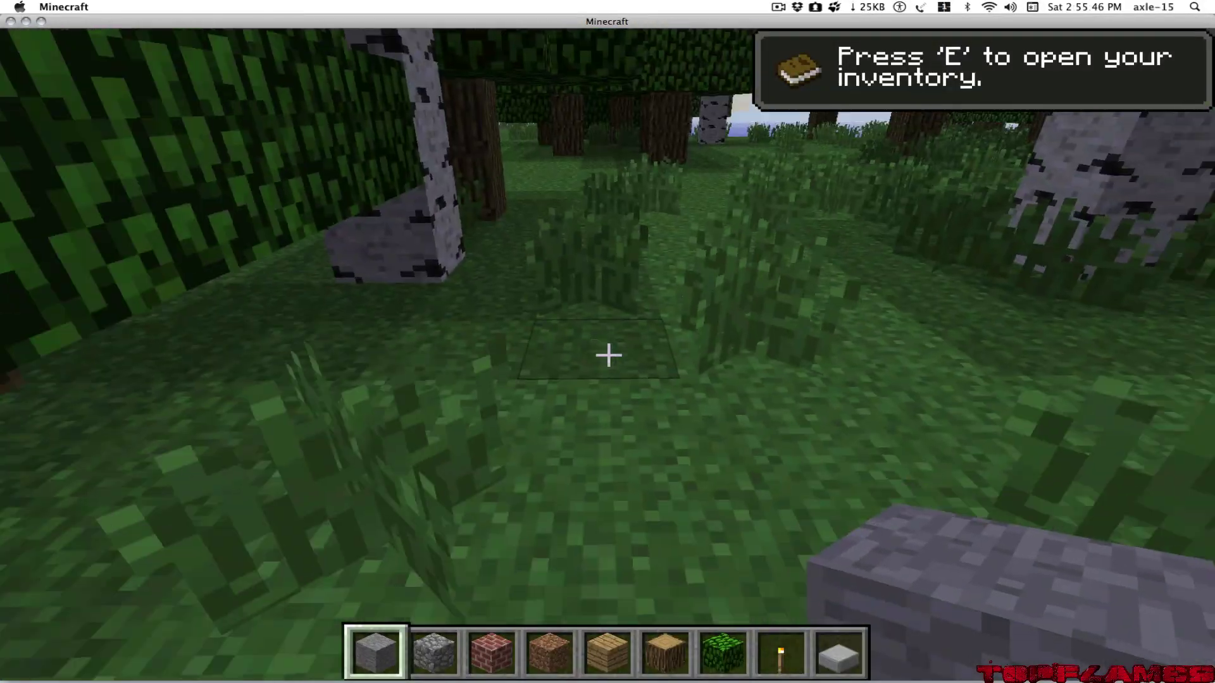
key("w")
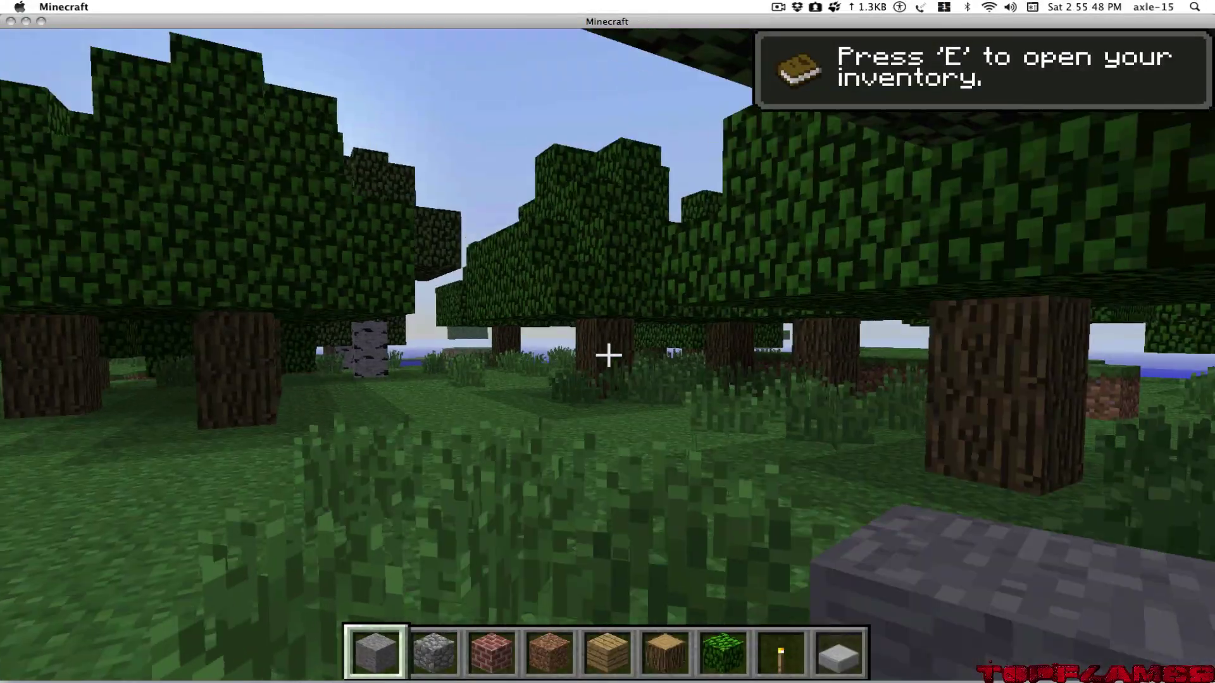
key("w")
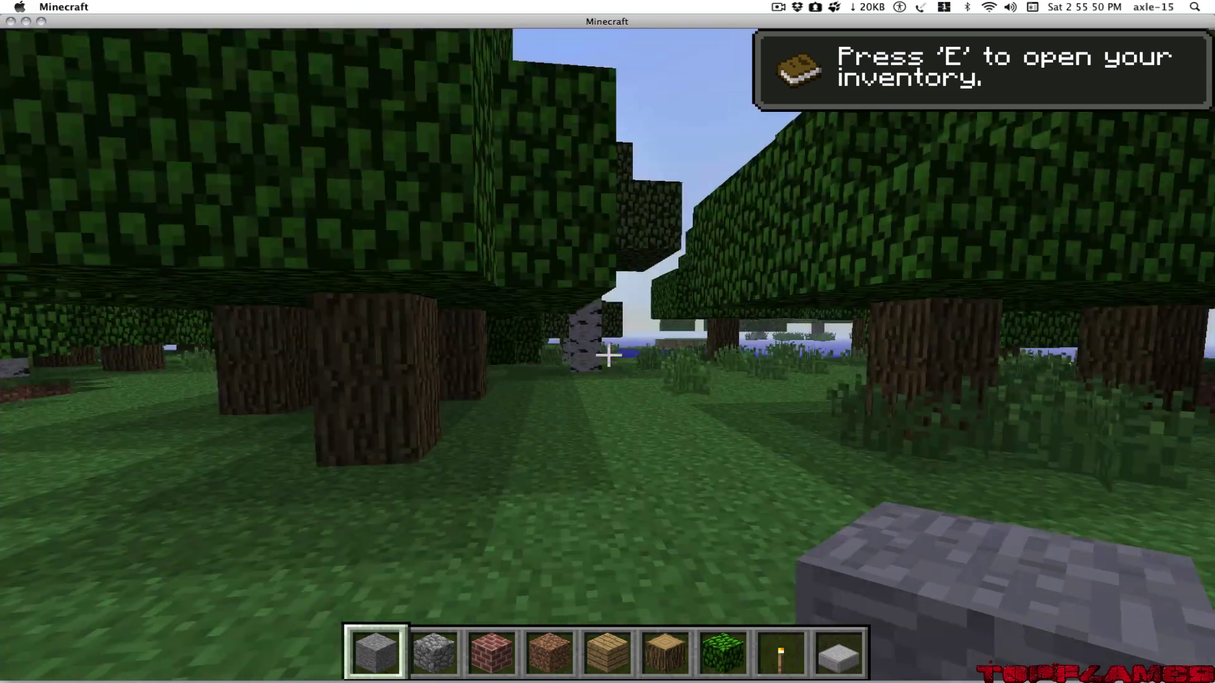
key("w")
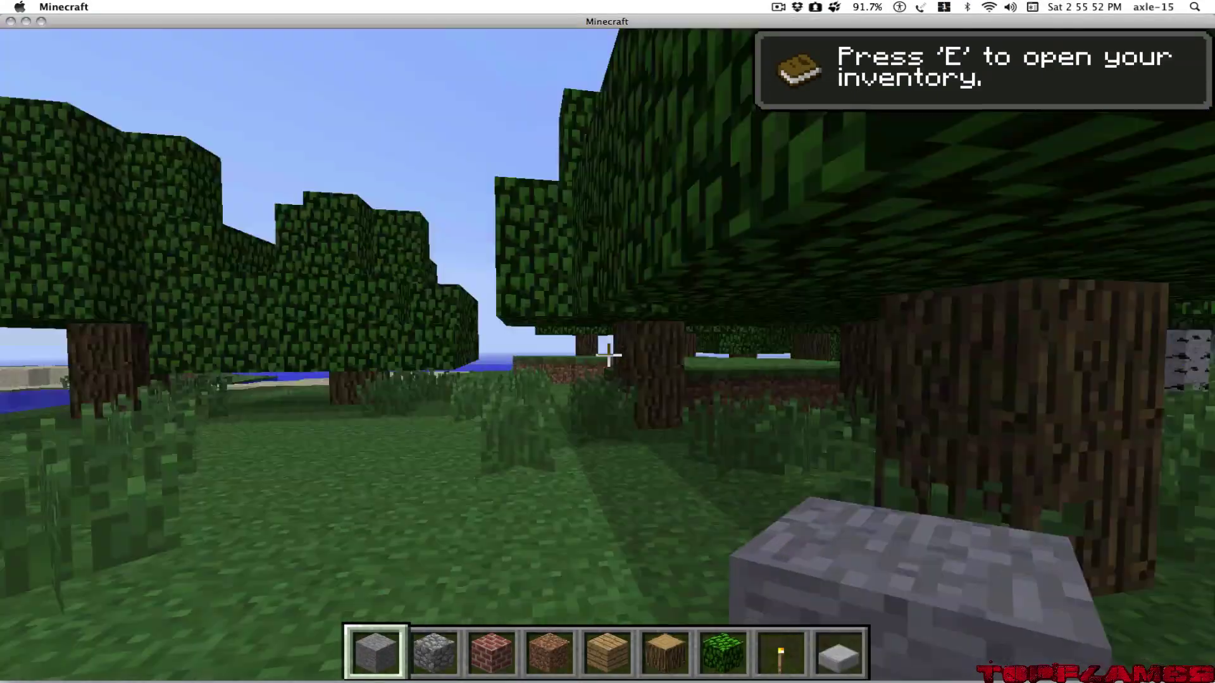
key("w")
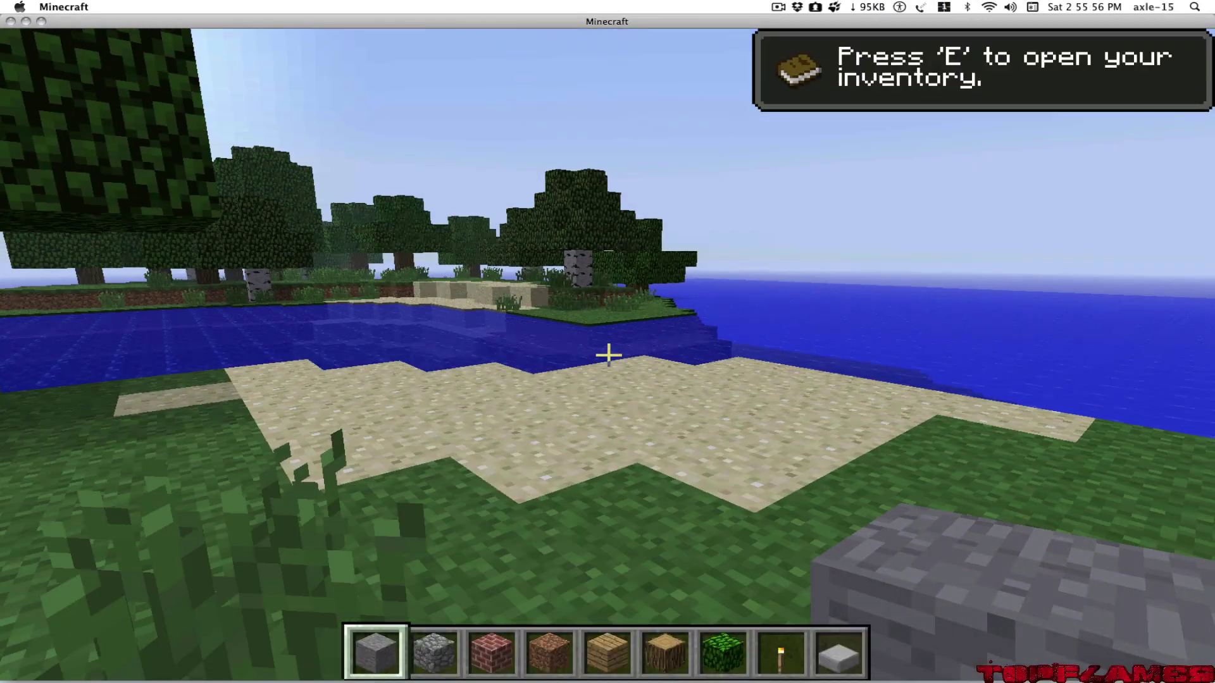
key("e")
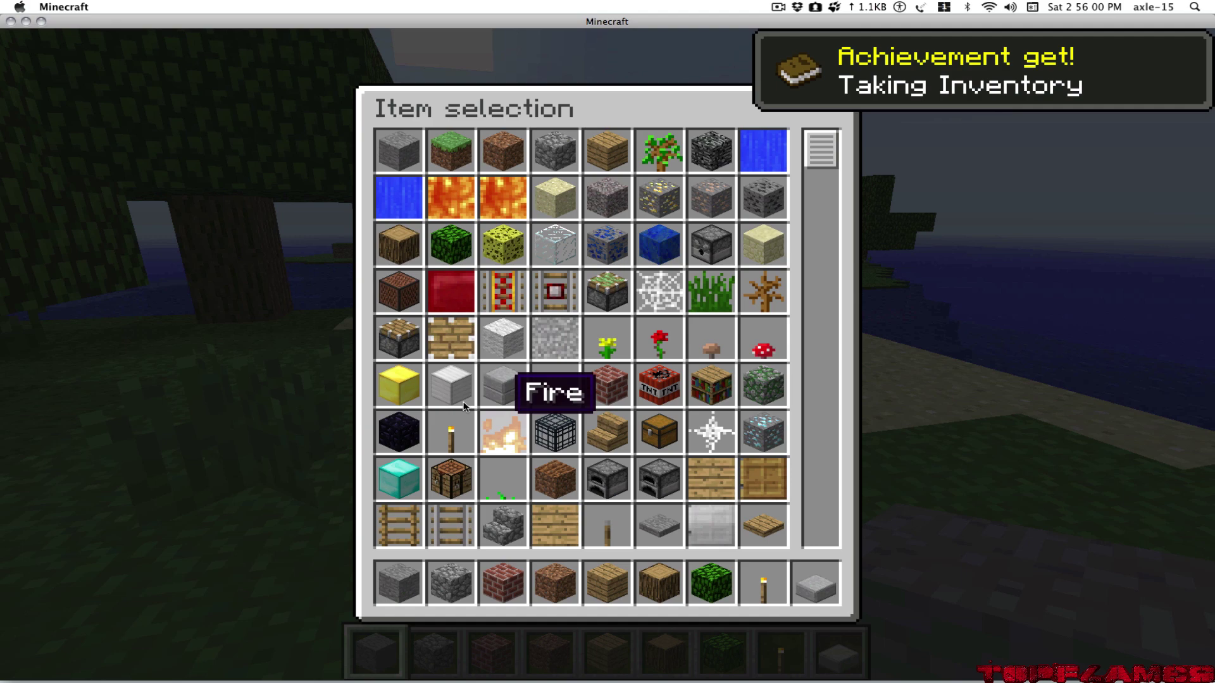
Step: Put Glowstone into the hotbar in place of the wooden planks
scroll(506, 379, "down", 7)
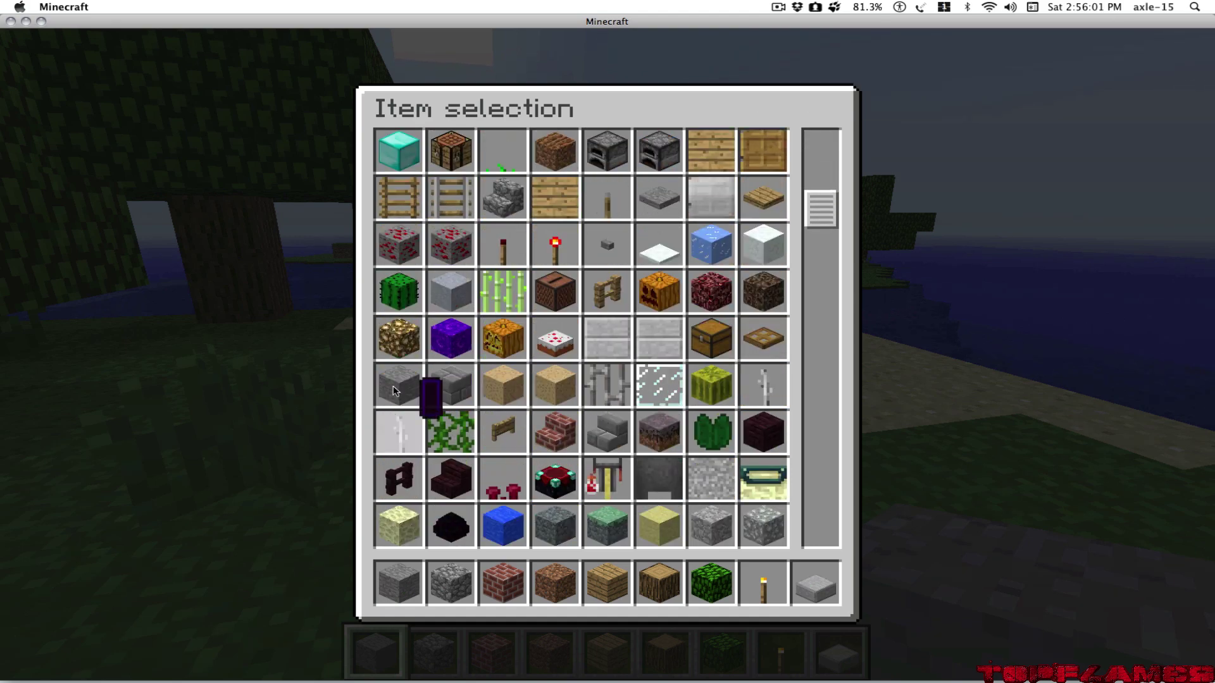
left_click(402, 336)
left_click(606, 582)
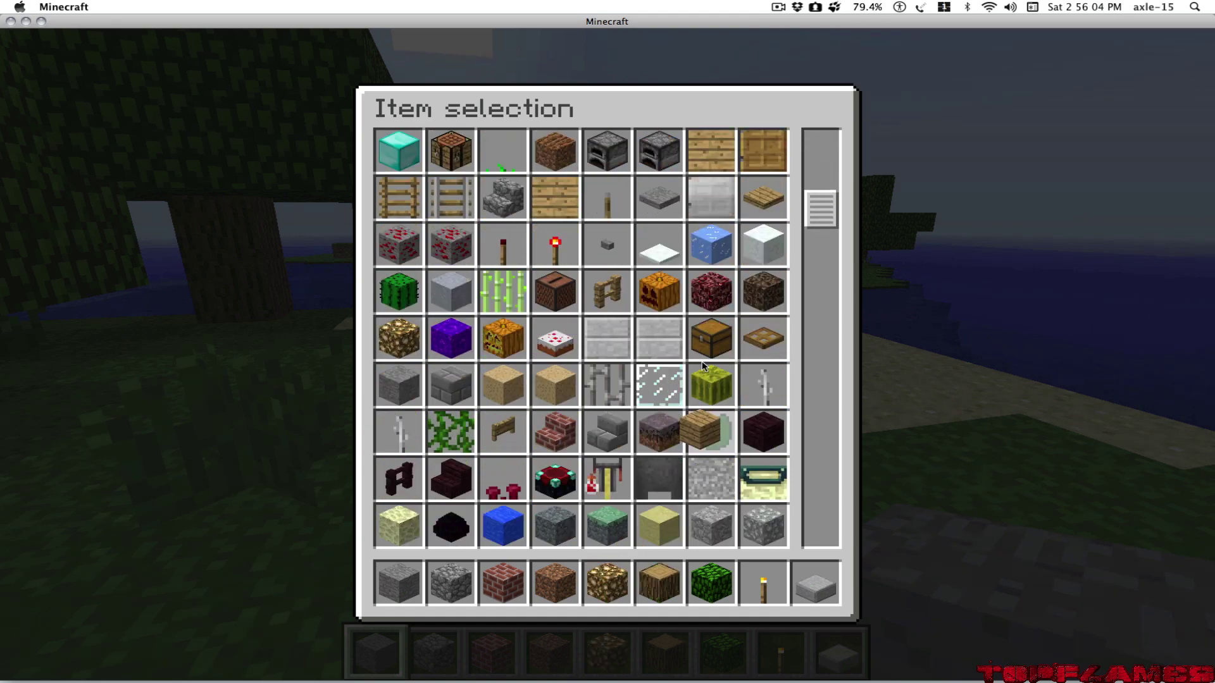
Step: Discard the carried planks and put a Water Bucket into the hotbar in place of the dirt
left_click_drag(820, 219, 818, 372)
left_click(664, 257)
left_click(657, 253)
left_click(555, 582)
Step: Place two glowstone blocks on the sand and dig out the grass block beside them
key("e")
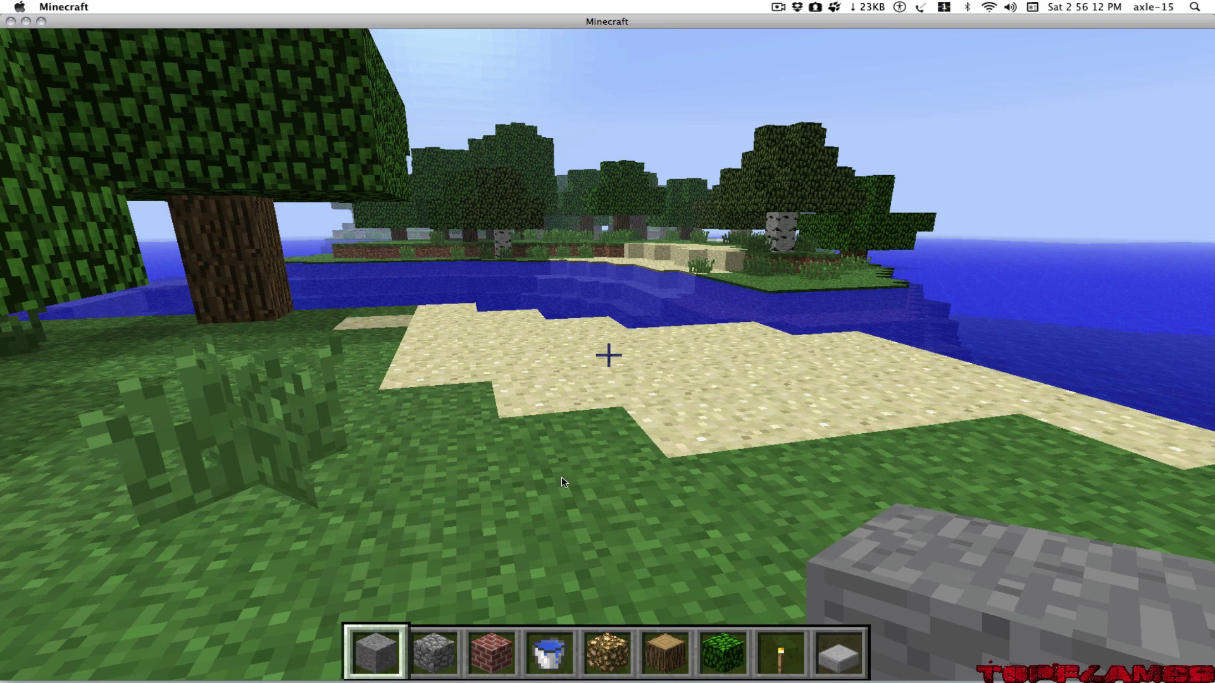
scroll(608, 355, "down", 4)
key("w")
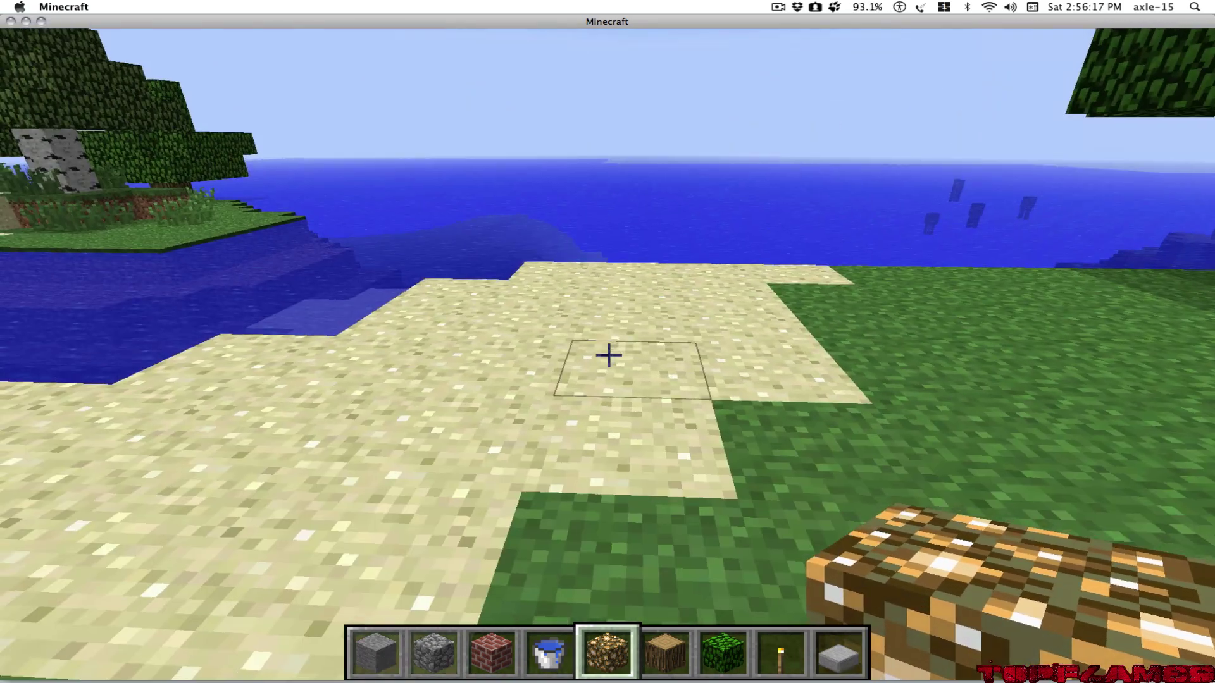
right_click(607, 355)
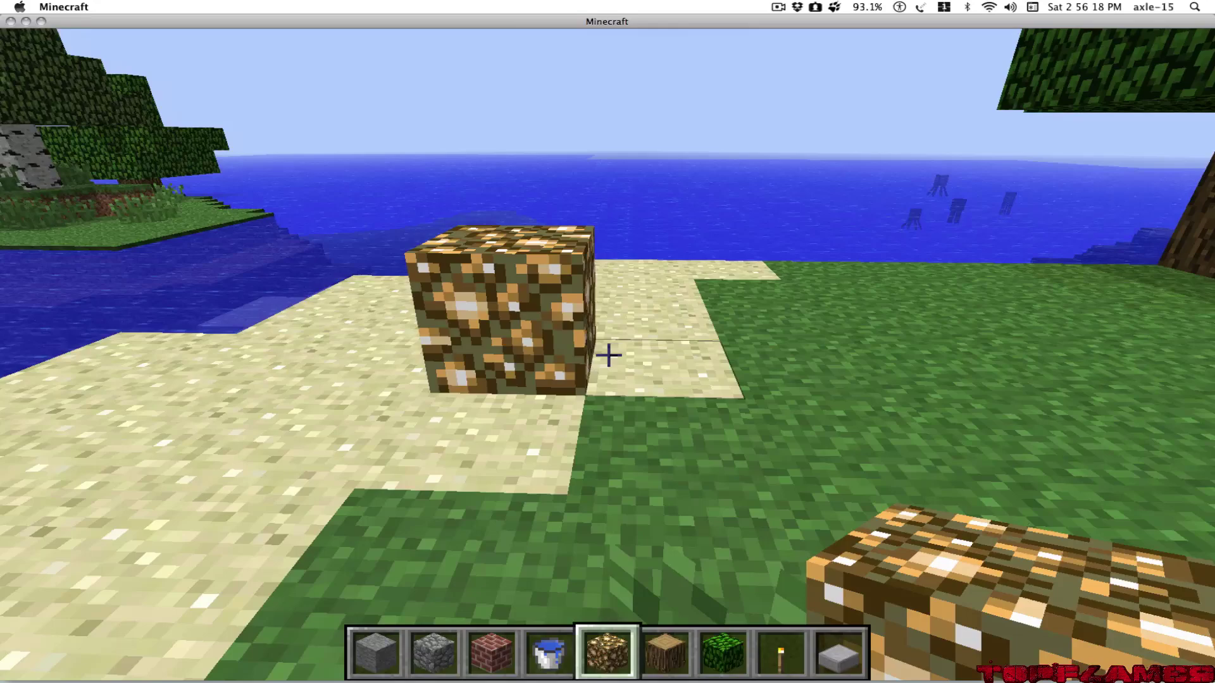
right_click(607, 355)
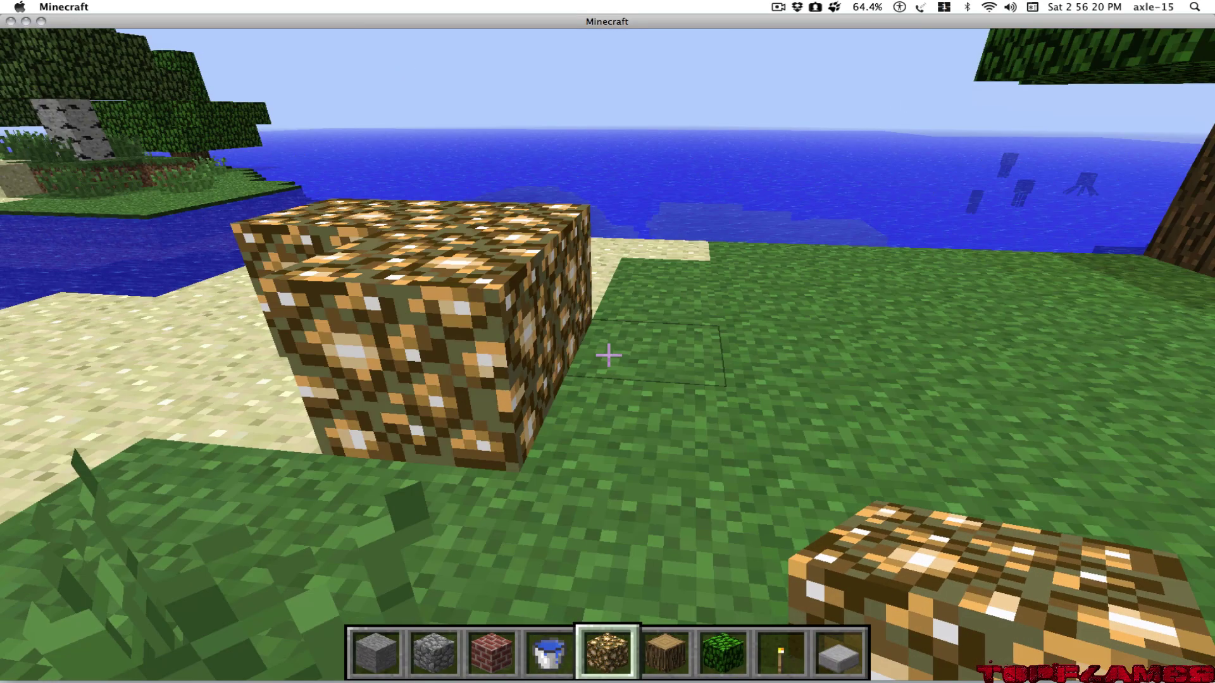
left_click(607, 355)
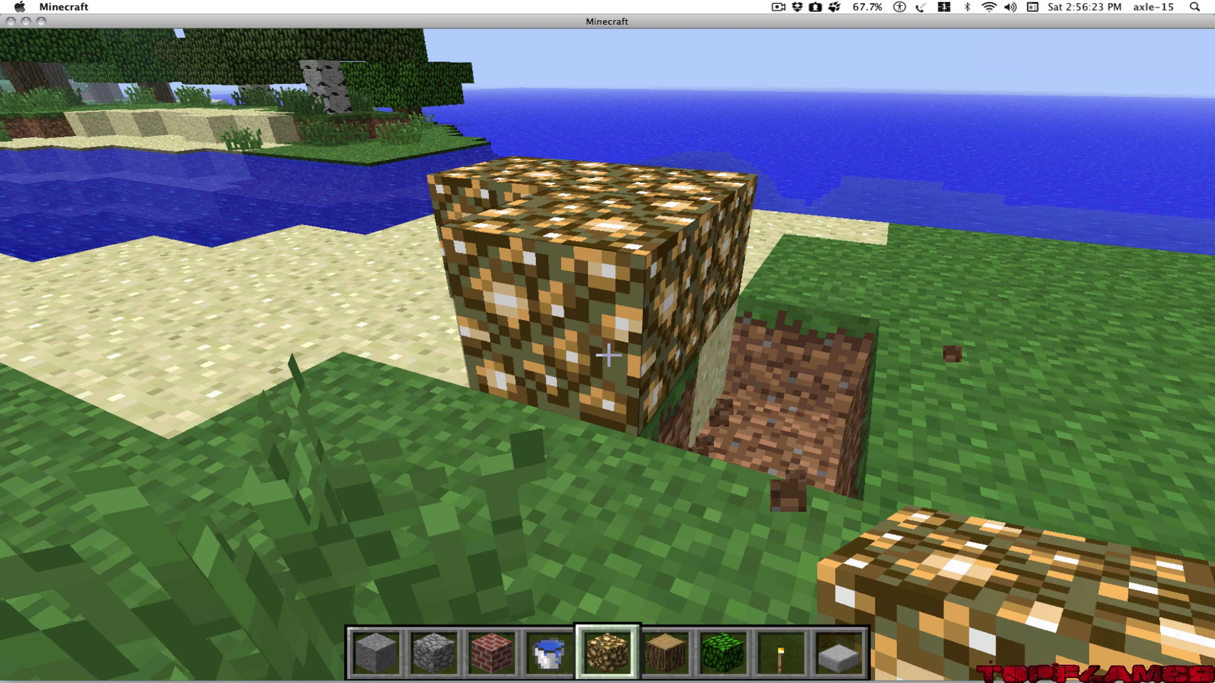
Step: Walk around to the row's end and stack a glowstone block to start the pillar
key("d")
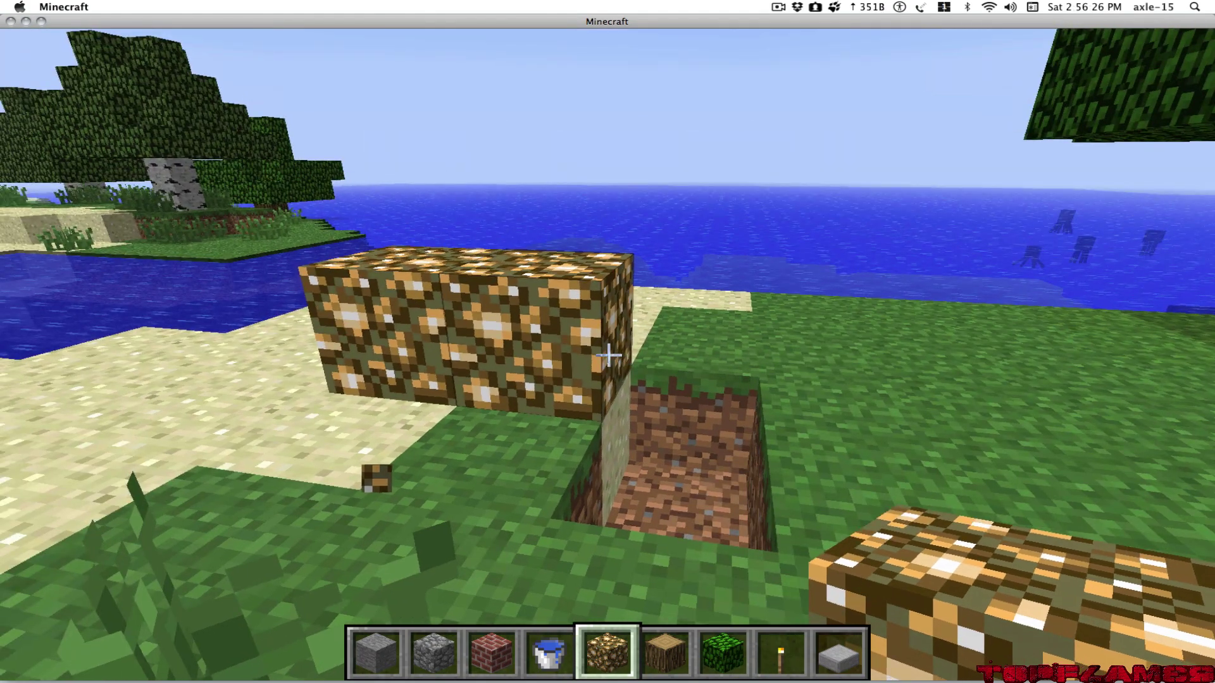
key("w")
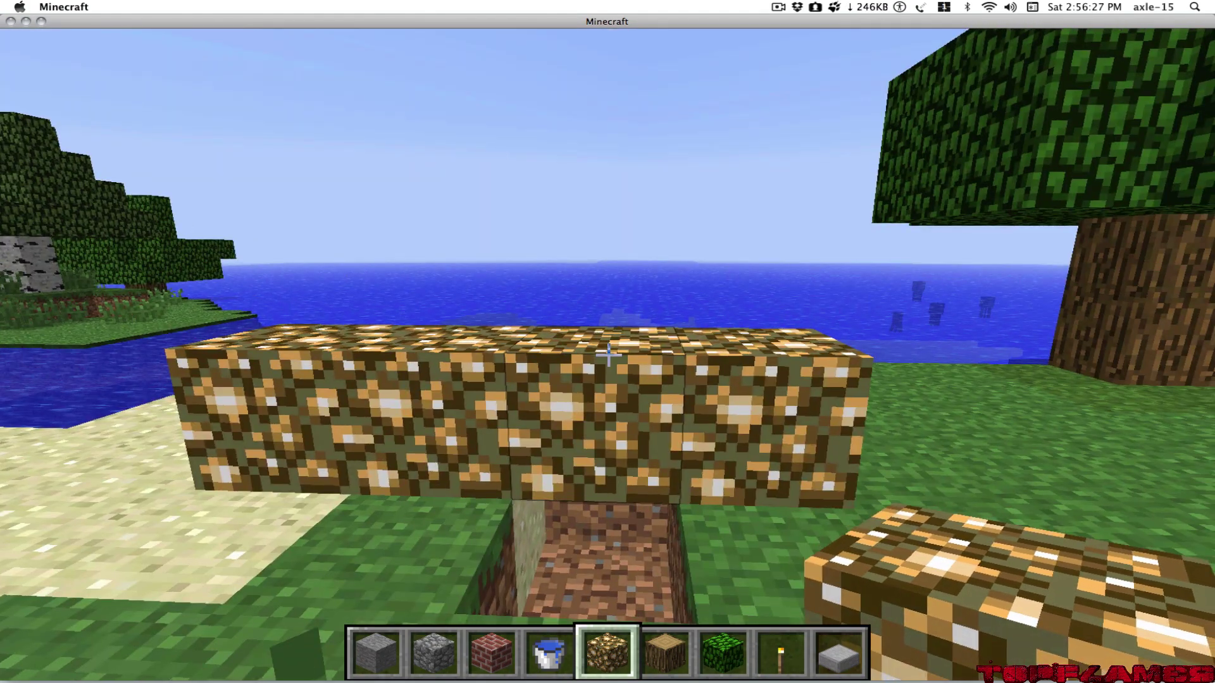
key("a")
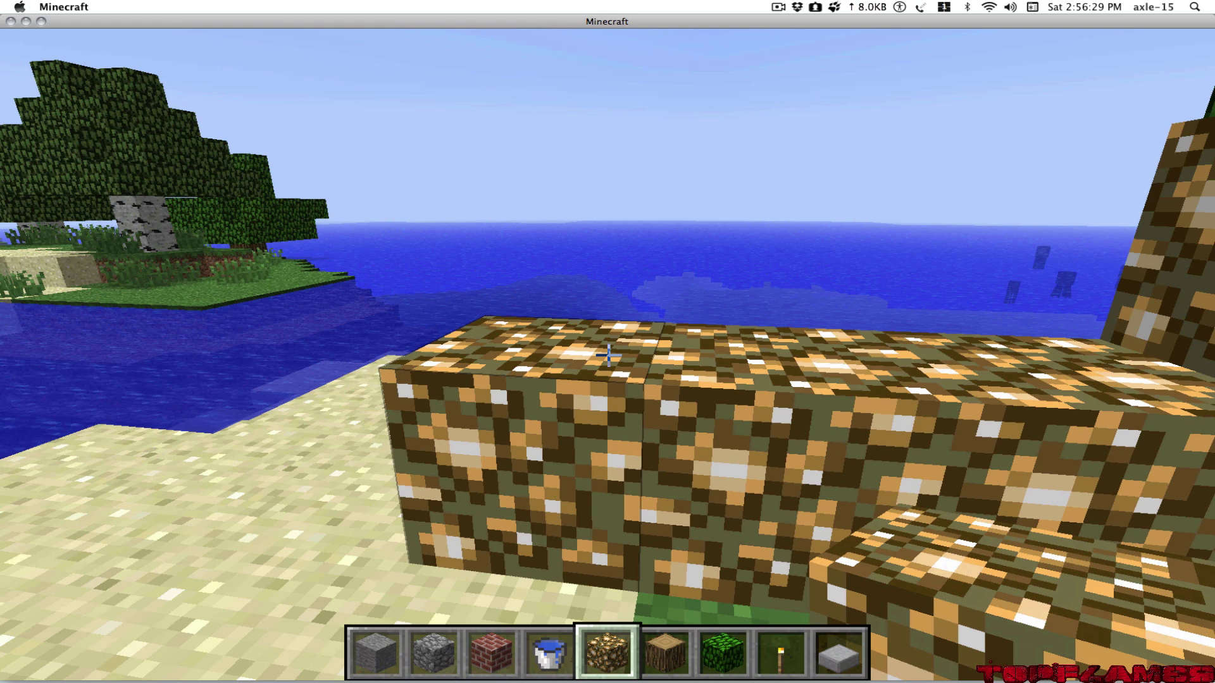
right_click(608, 356)
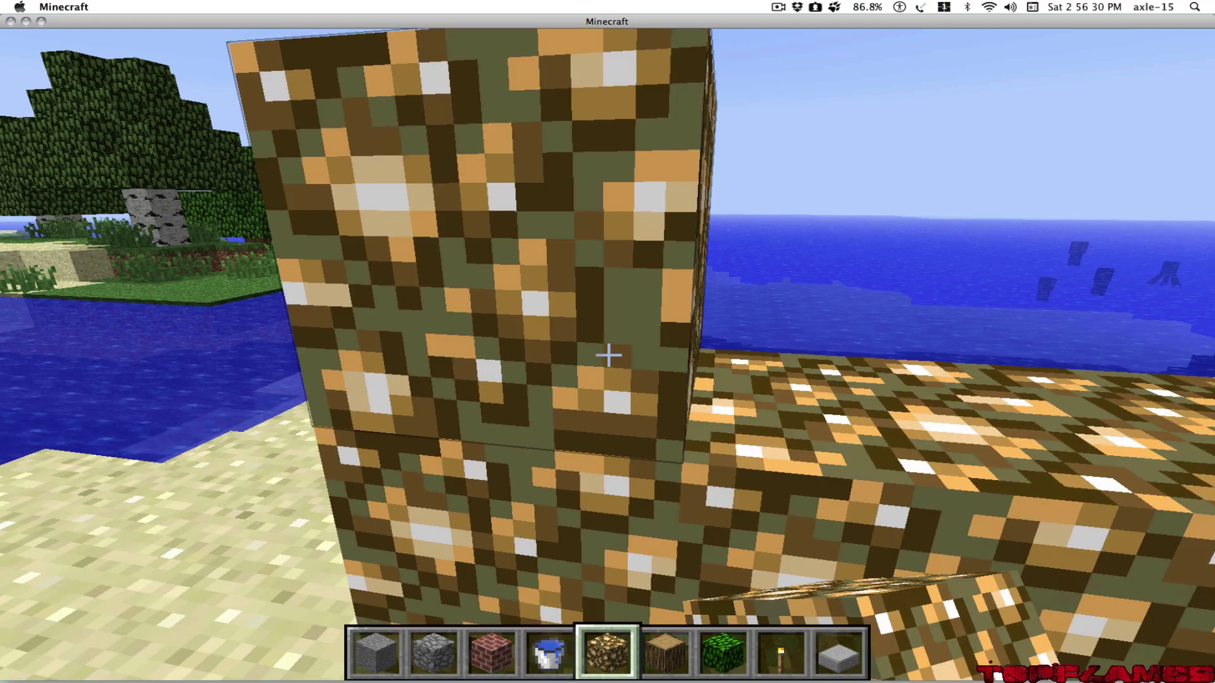
Step: Lower the render distance from Normal to Short in Video Settings
key("Escape")
left_click(880, 408)
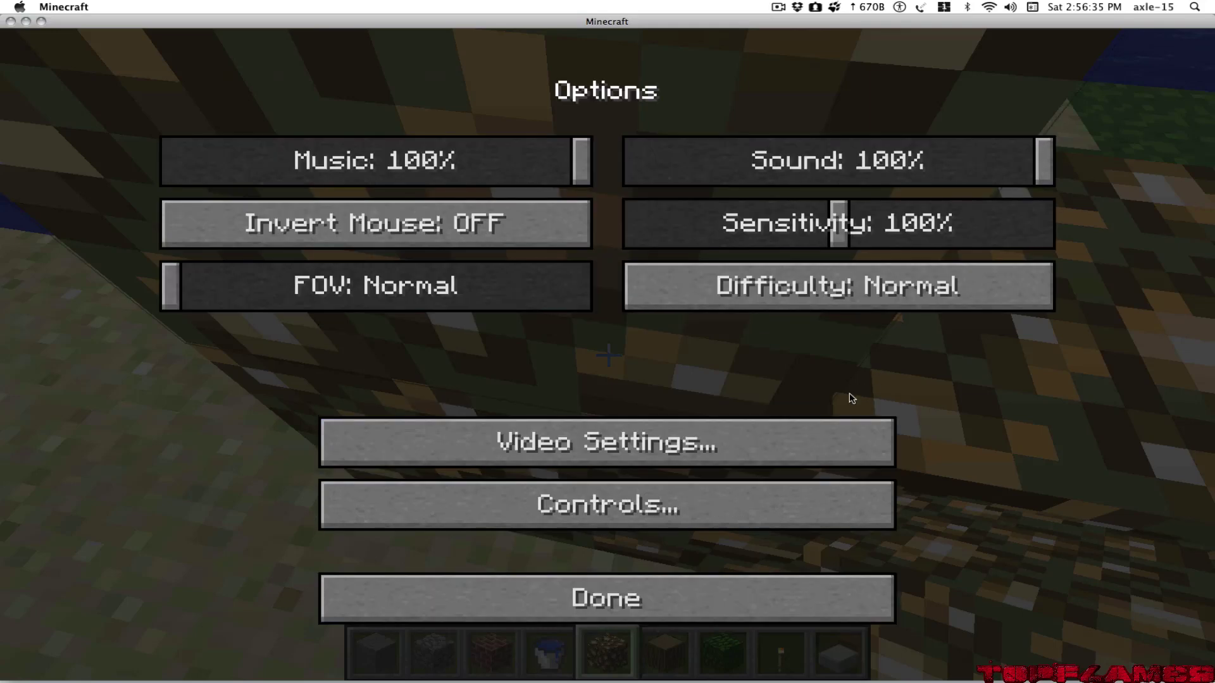
left_click(829, 442)
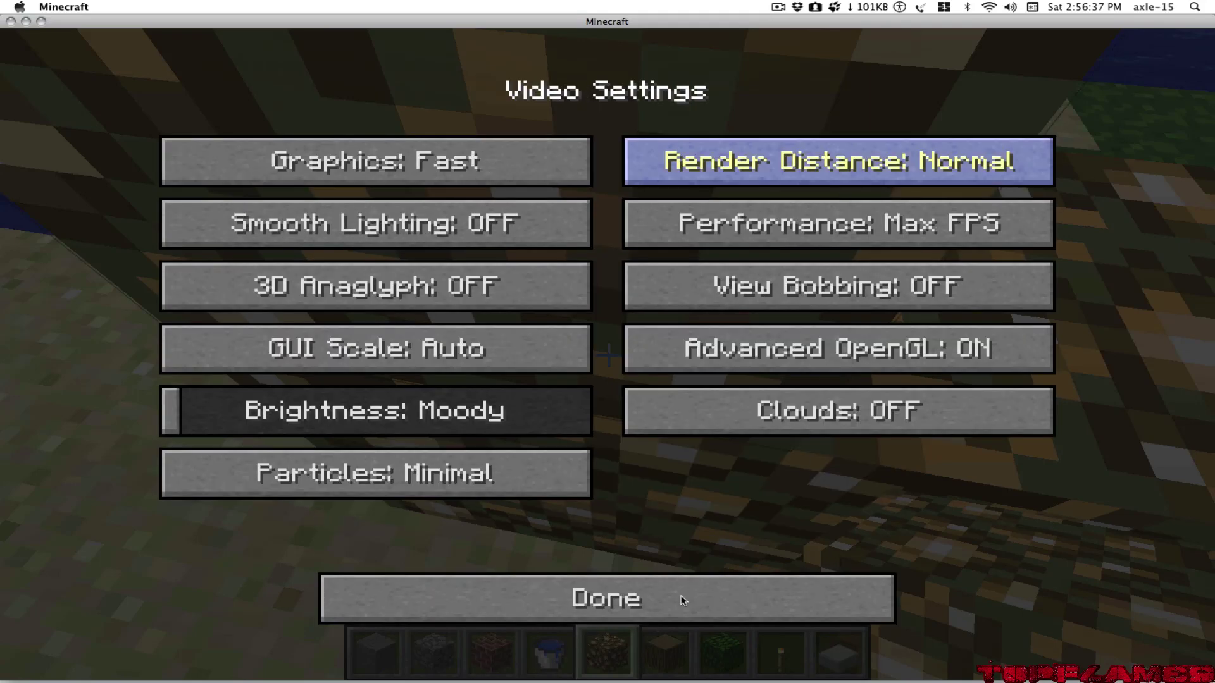
left_click(838, 160)
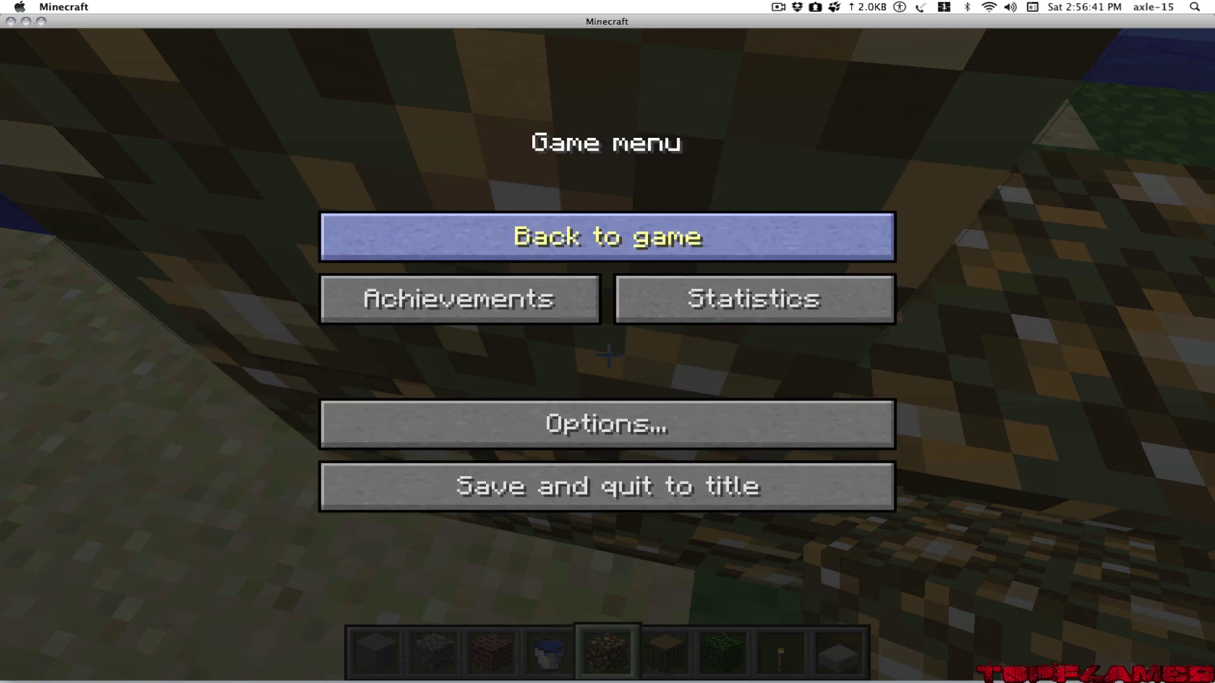
Step: Close the Game menu to resume building the glowstone frame
key("Escape")
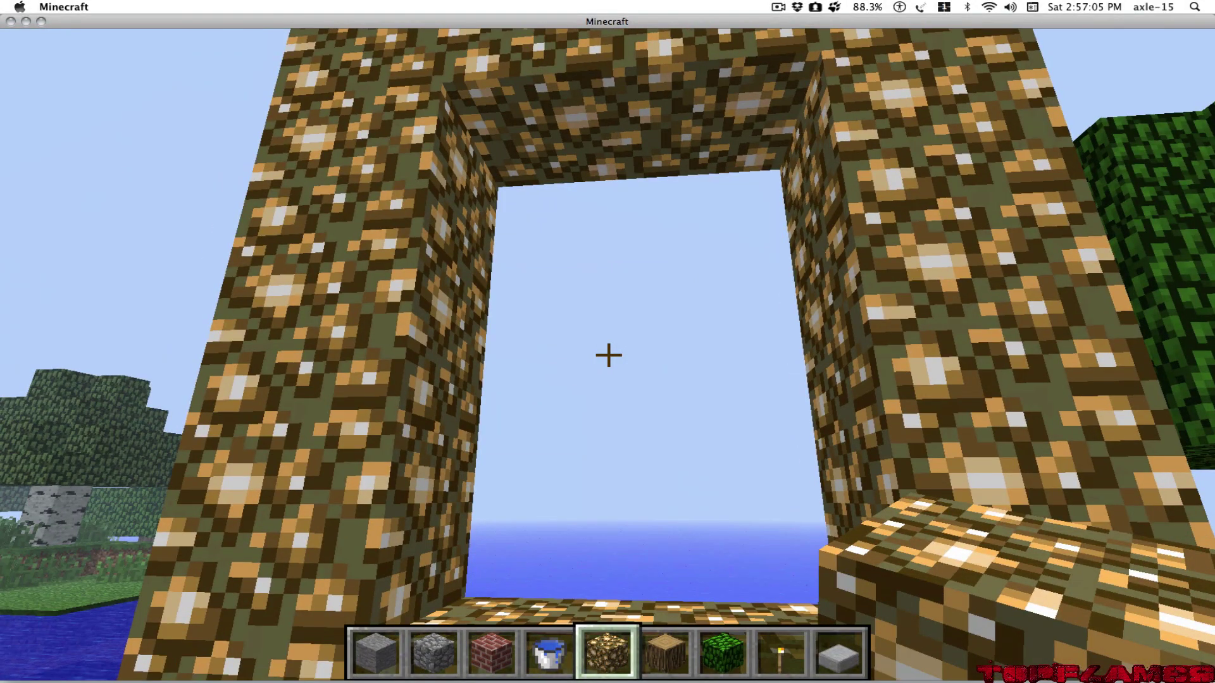
Step: Pour the Water Bucket into the glowstone frame and walk into the portal to reach the Aether
key("4")
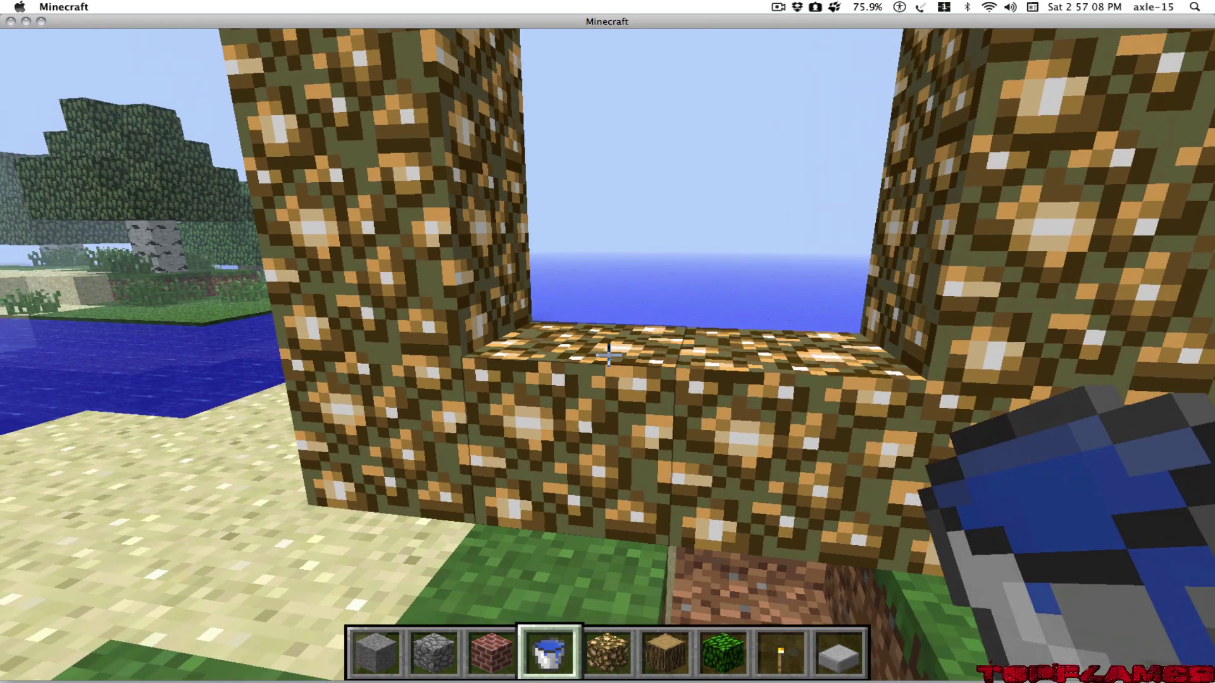
right_click(608, 356)
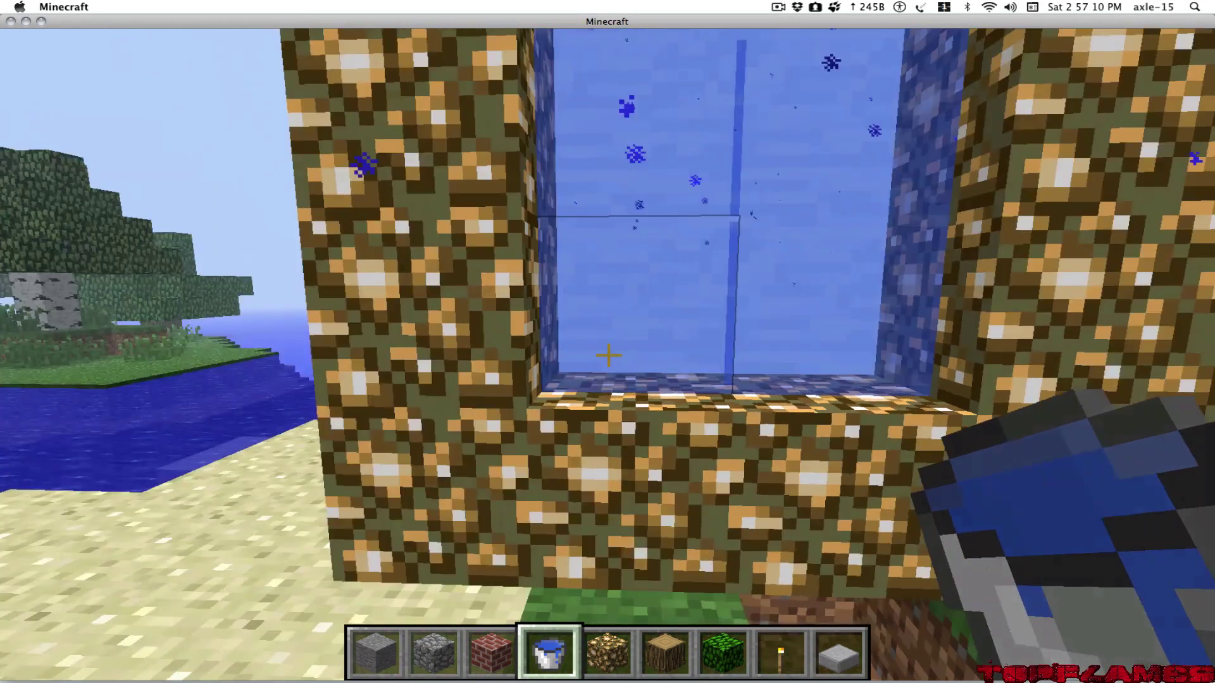
key("w")
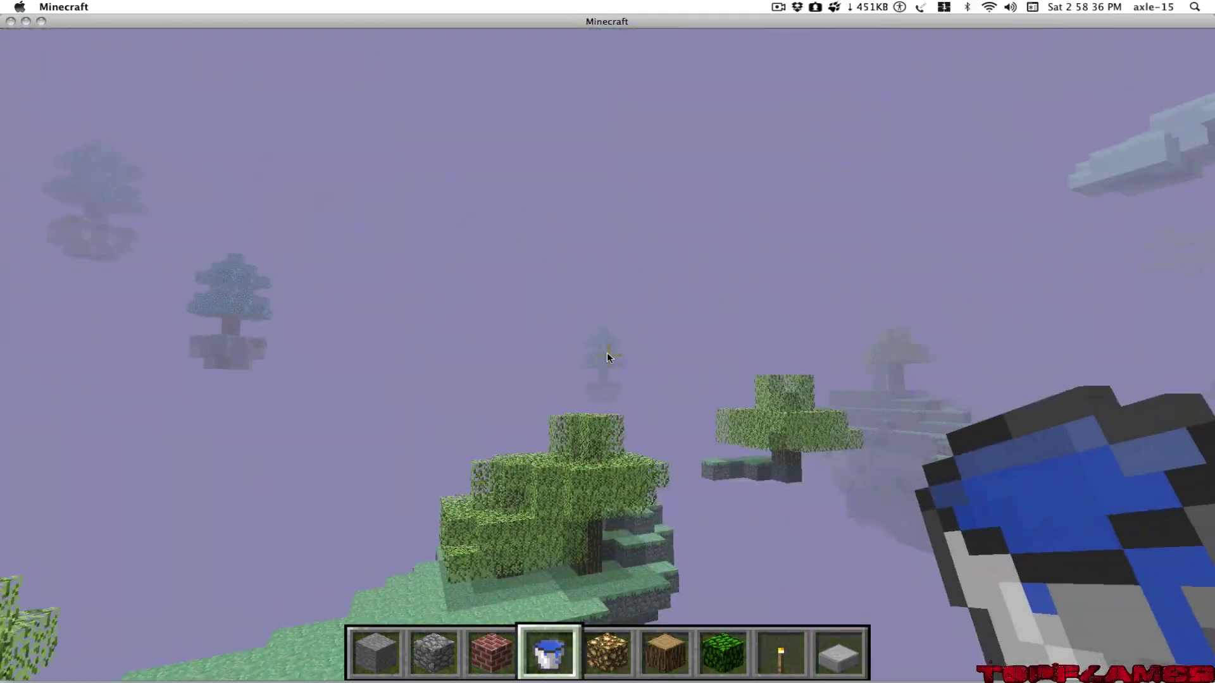
Step: Scroll through the creative item list to view the Aether weapons, armour and capes, then close it
key("e")
left_click_drag(825, 154, 832, 267)
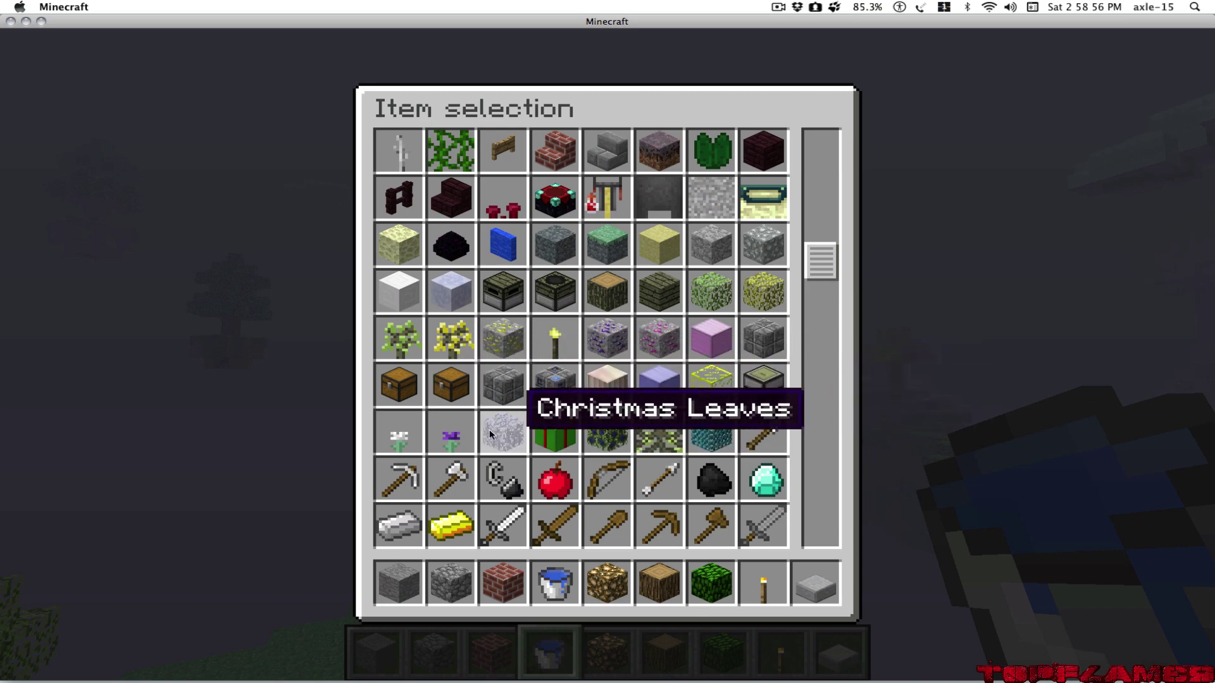
scroll(808, 271, "down", 1)
left_click_drag(807, 271, 835, 481)
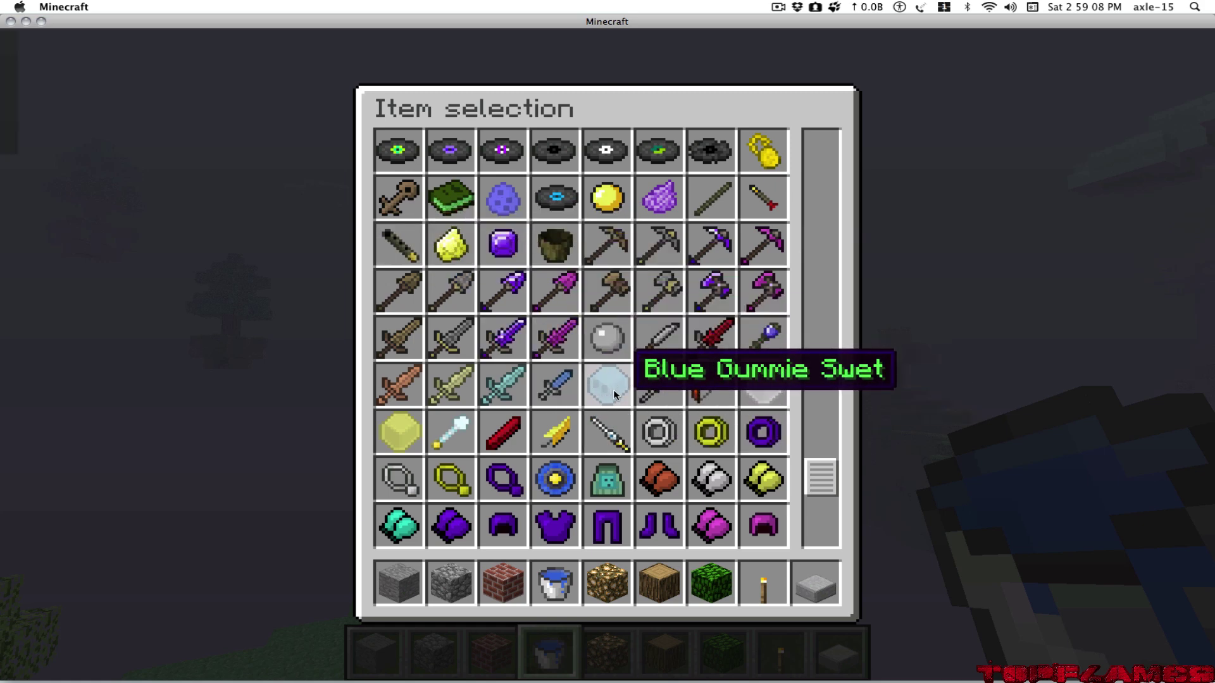
scroll(810, 494, "down", 2)
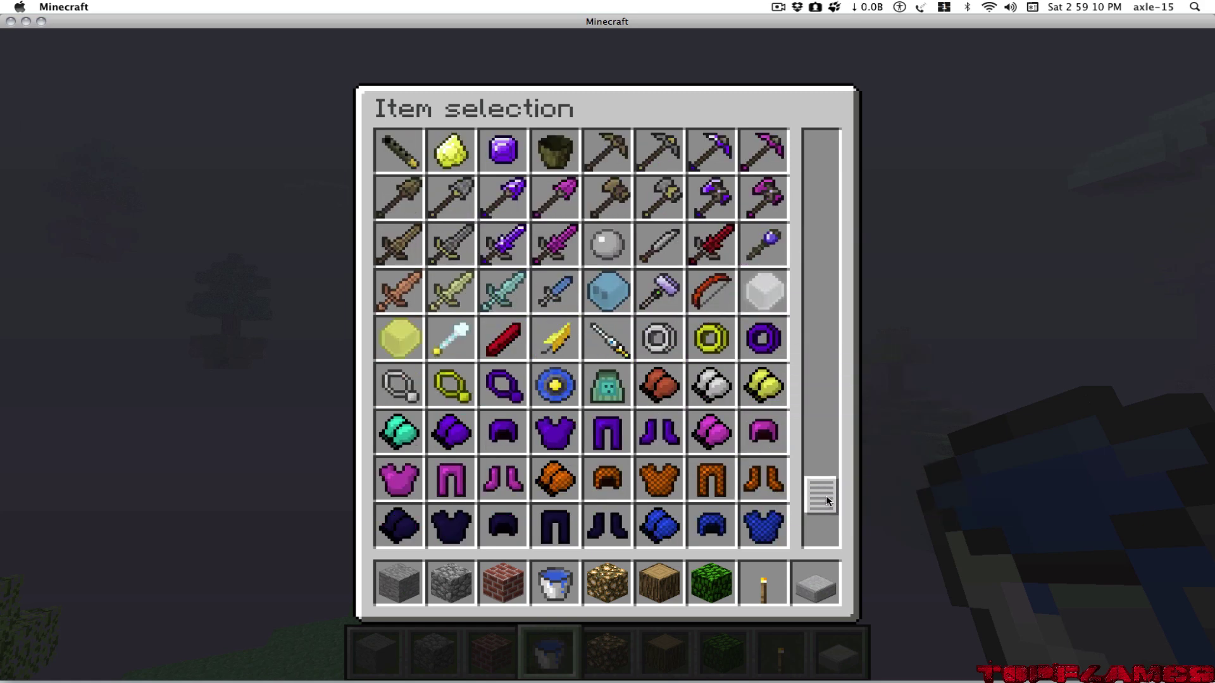
scroll(825, 496, "down", 1)
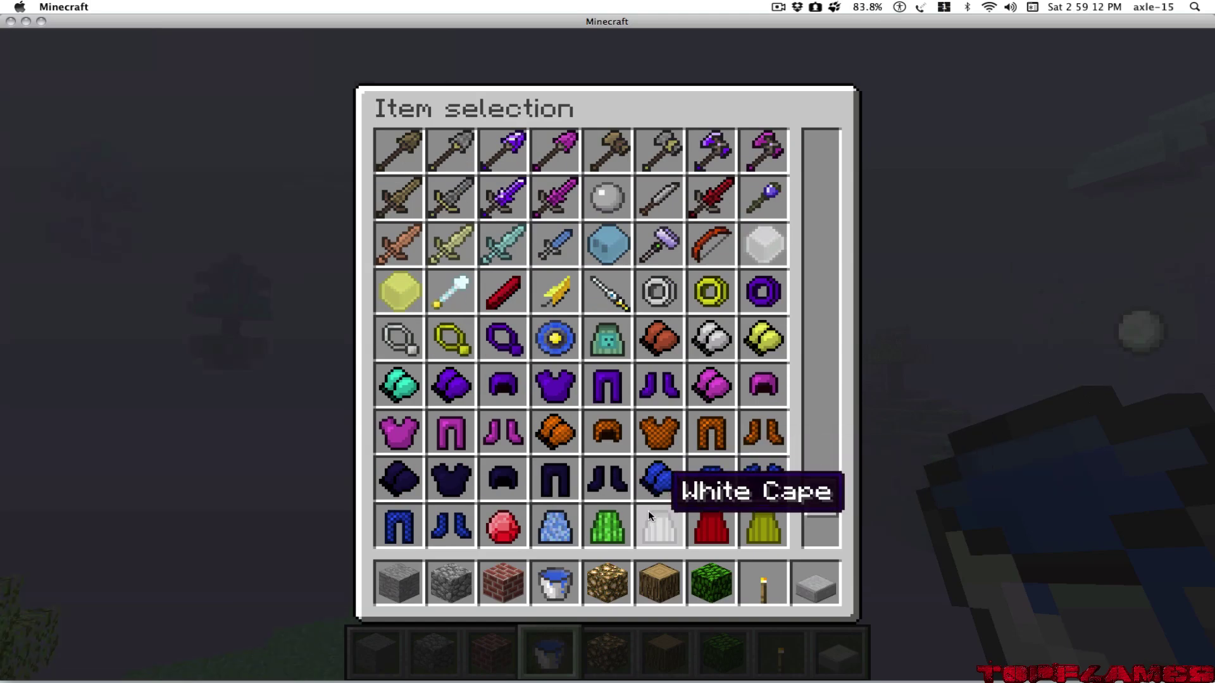
scroll(825, 510, "down", 1)
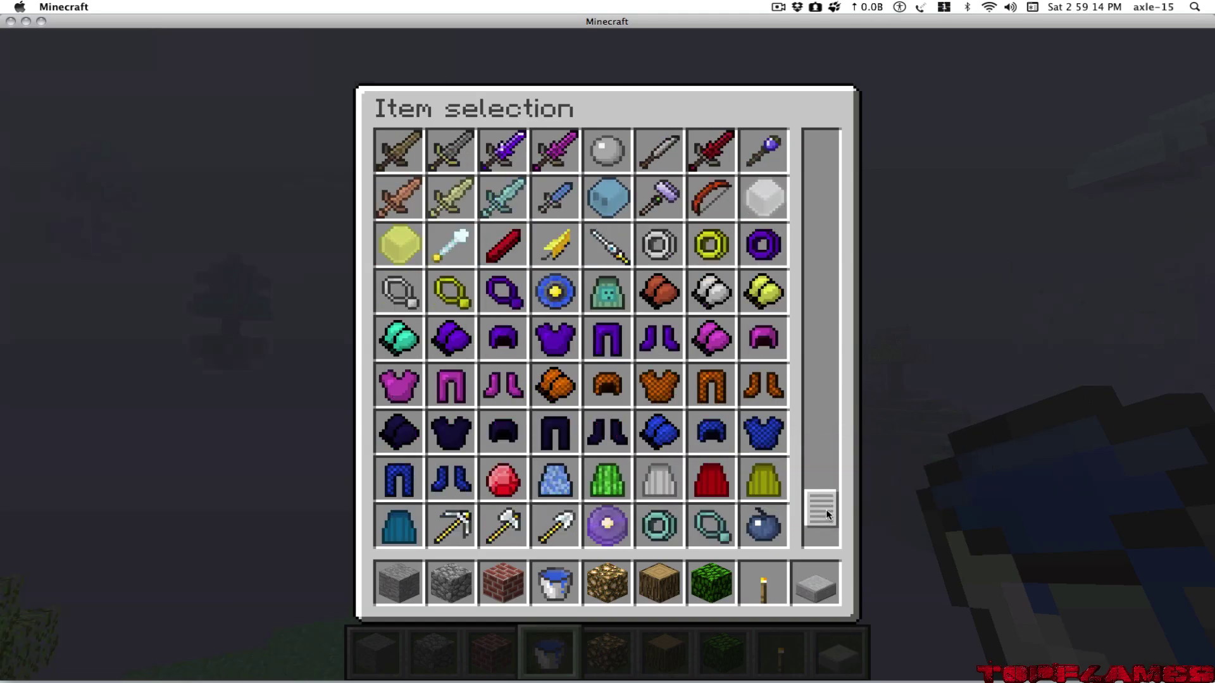
scroll(826, 510, "down", 2)
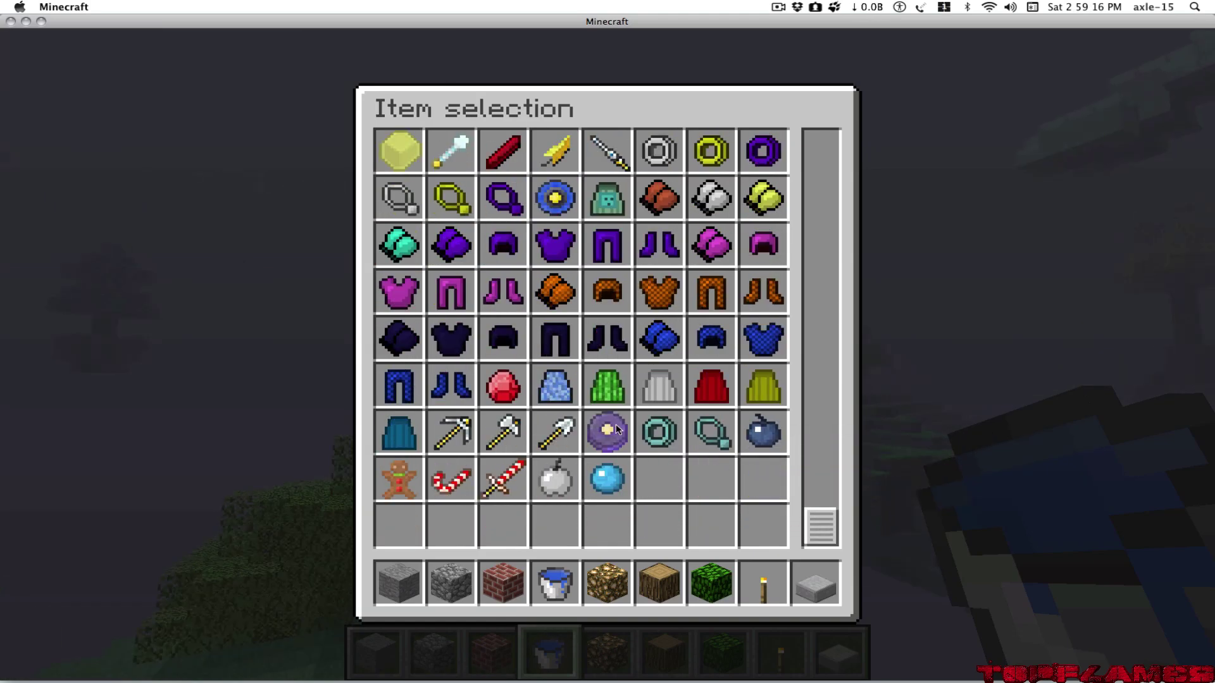
key("Escape")
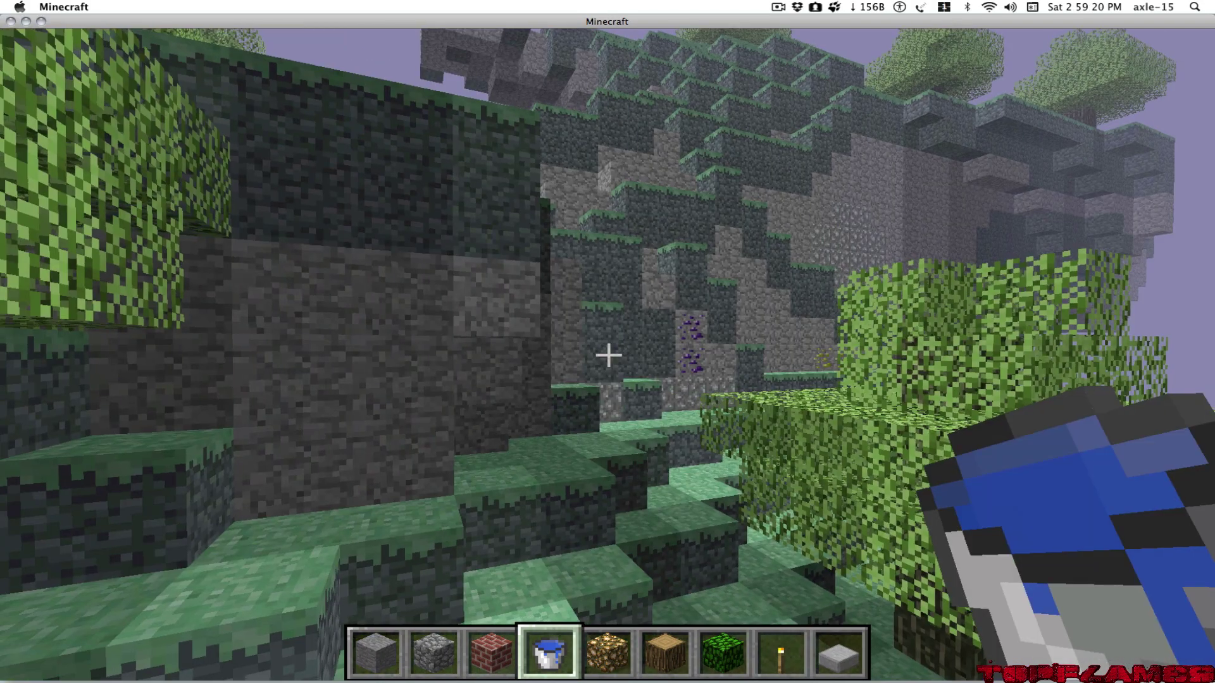
Step: Walk off the island's edge onto the snowy island below and break the green present block
key("w")
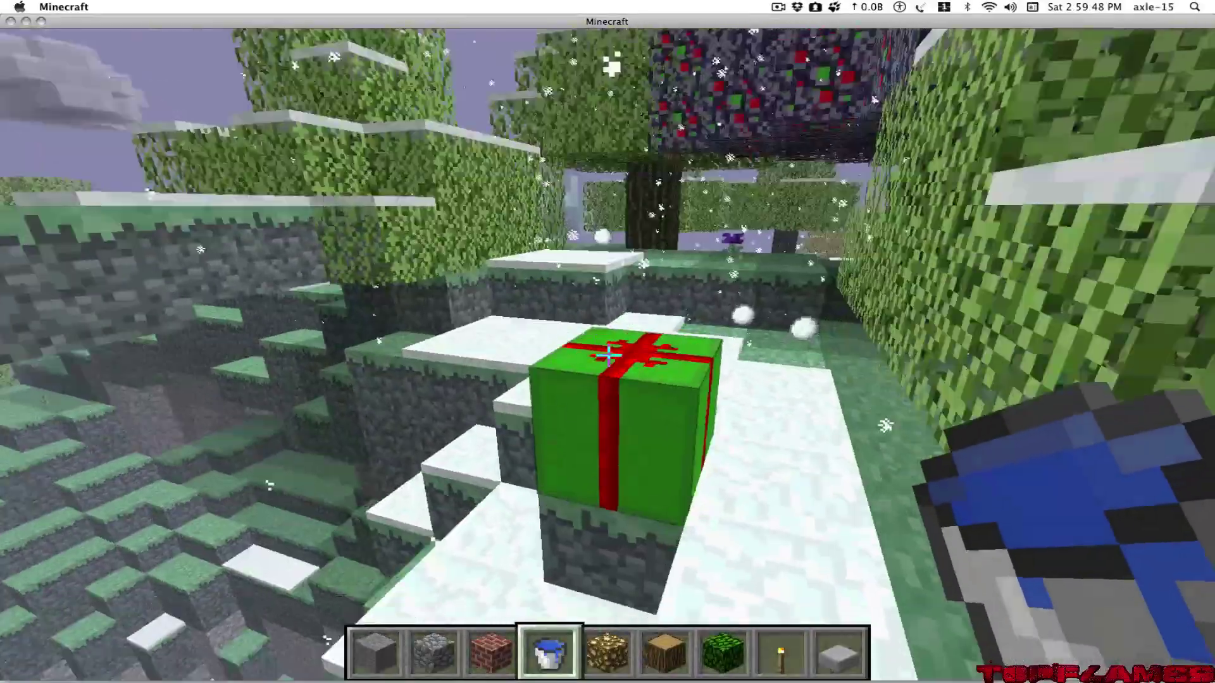
left_click(608, 355)
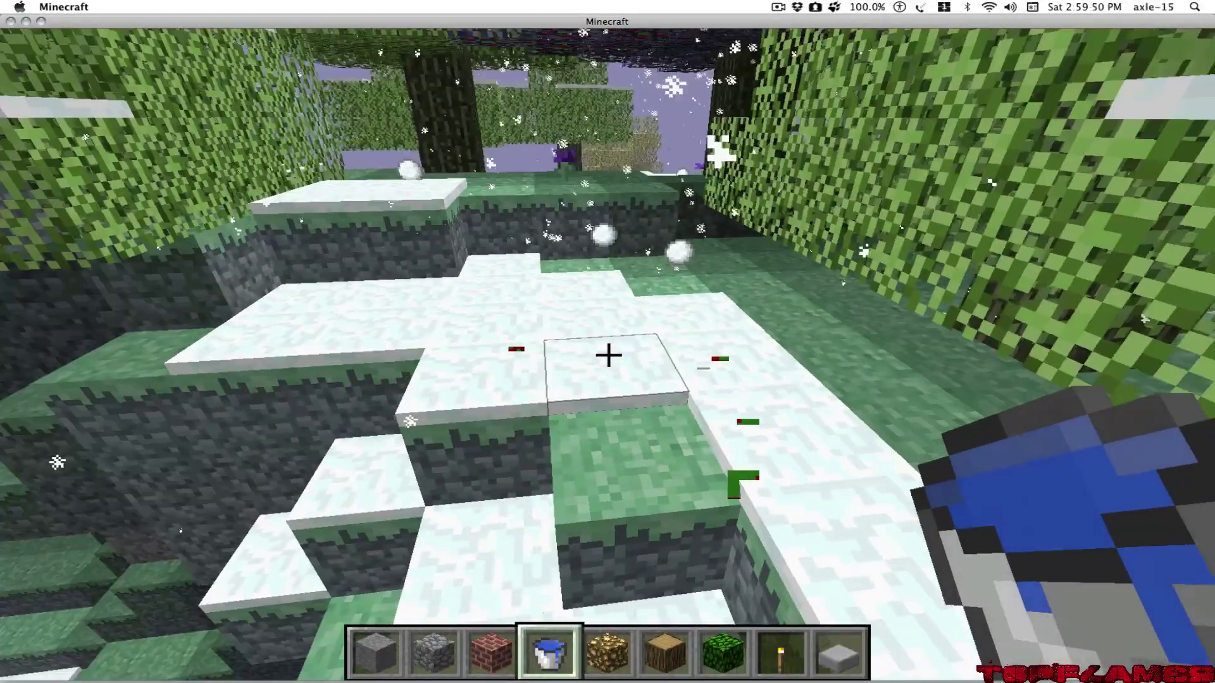